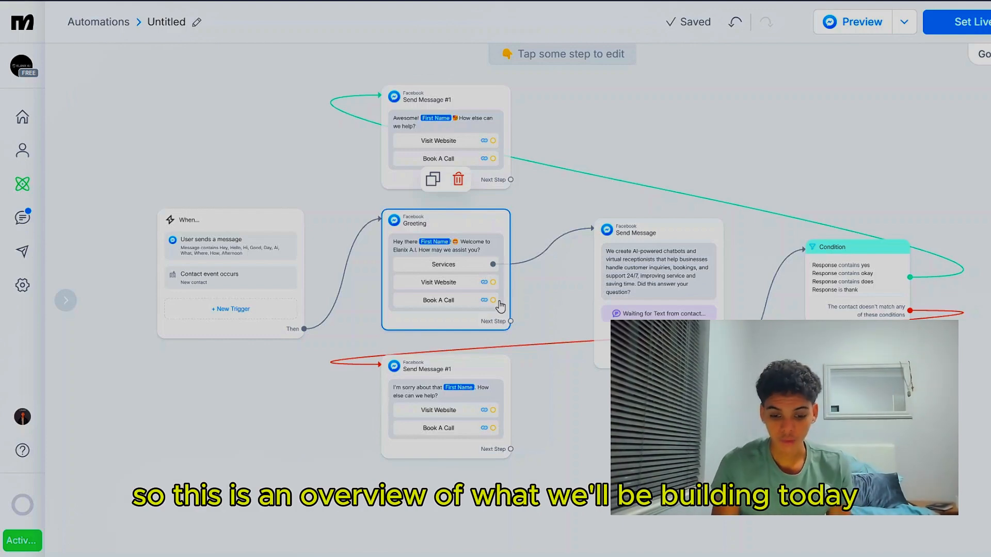
Preview the finished automation in Messenger and examine the personalised first name in the greeting message
{"action": "left_click_drag", "start_coordinate": [765, 166], "coordinate": [767, 193]}
{"action": "scroll", "coordinate": [767, 193], "scroll_direction": "down", "scroll_amount": 1}
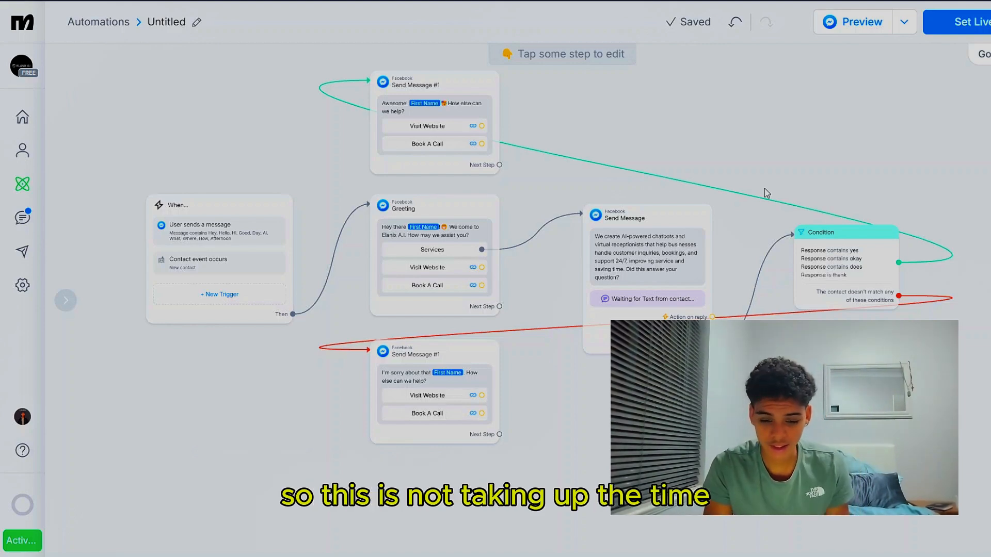
{"action": "left_click", "coordinate": [858, 27]}
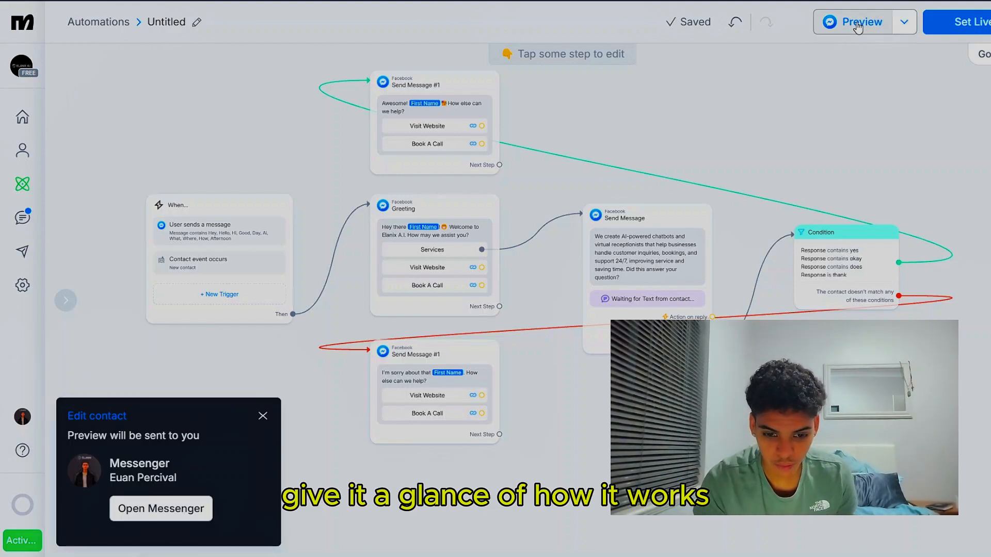
{"action": "left_click", "coordinate": [175, 516]}
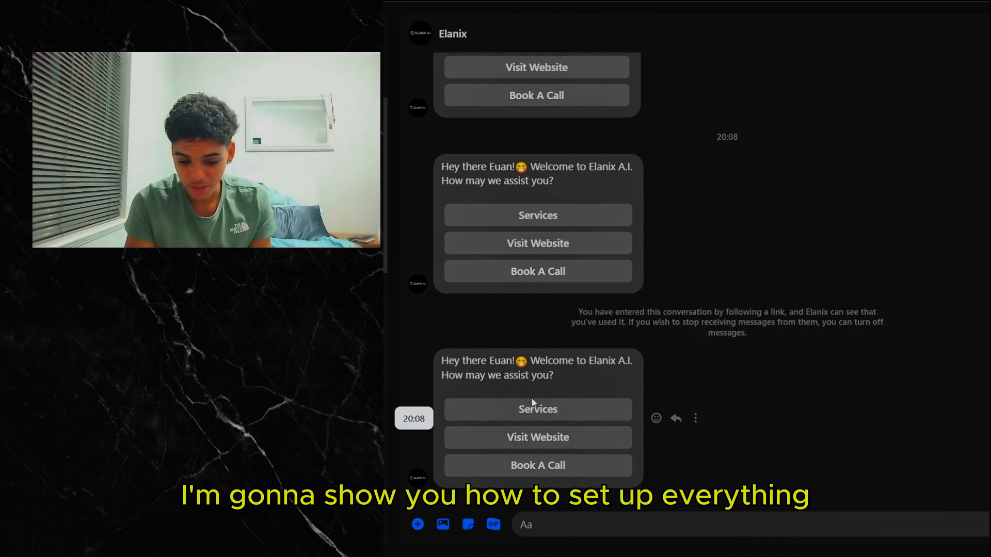
{"action": "left_click_drag", "start_coordinate": [514, 361], "coordinate": [494, 362]}
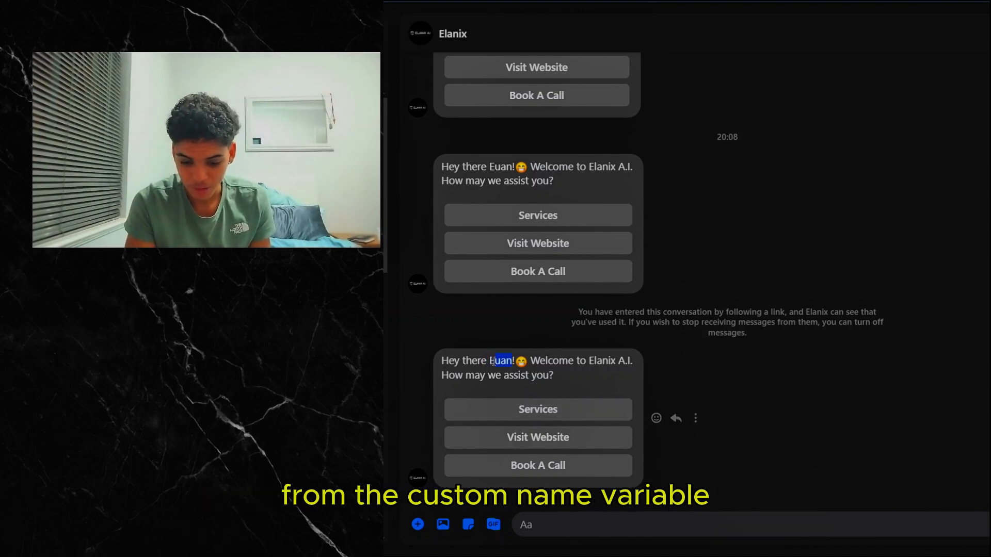
Test the greeting's Visit Website option, look through the opened site, and test the Book A Call option
{"action": "left_click", "coordinate": [569, 438]}
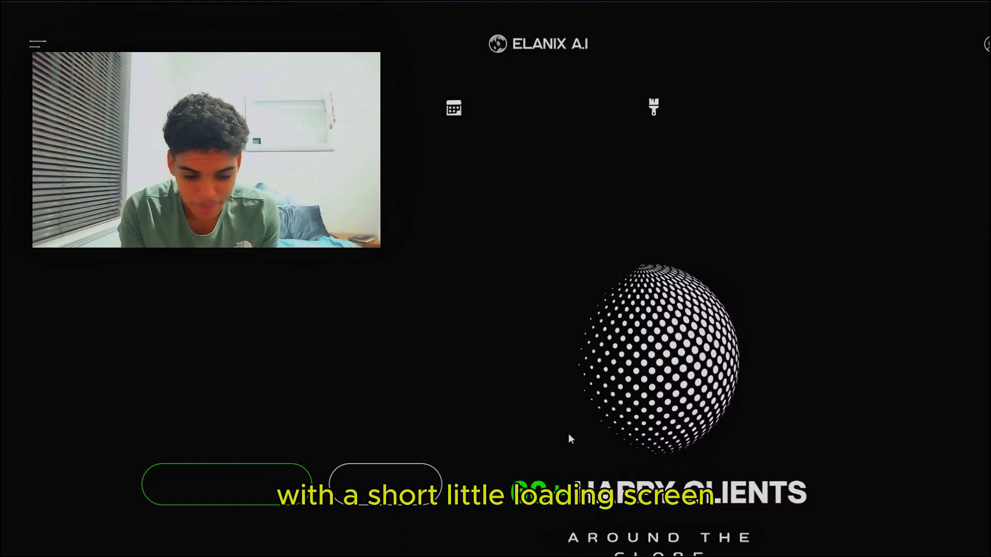
{"action": "scroll", "coordinate": [571, 439], "scroll_direction": "down", "scroll_amount": 5}
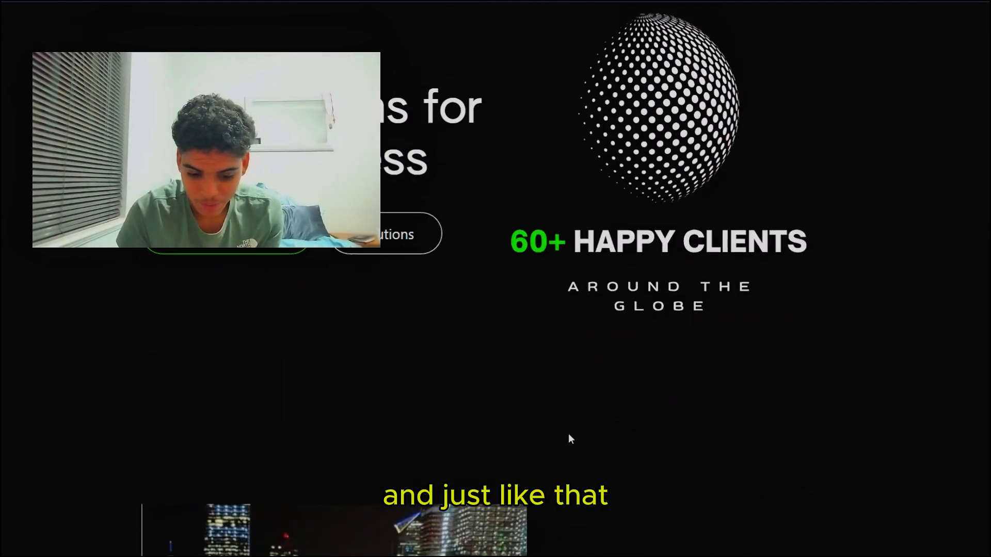
{"action": "scroll", "coordinate": [568, 436], "scroll_direction": "down", "scroll_amount": 10}
{"action": "scroll", "coordinate": [568, 436], "scroll_direction": "up", "scroll_amount": 15}
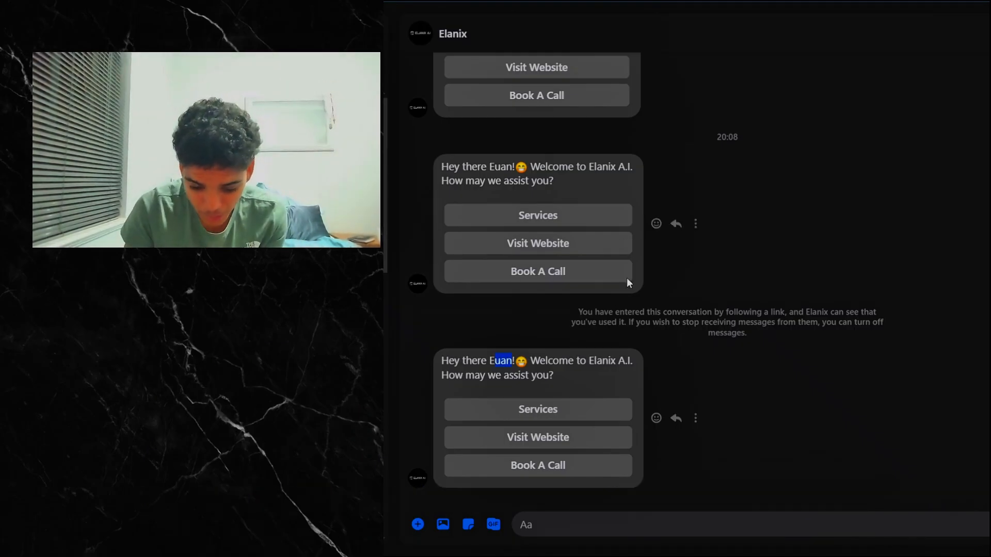
{"action": "left_click", "coordinate": [569, 470]}
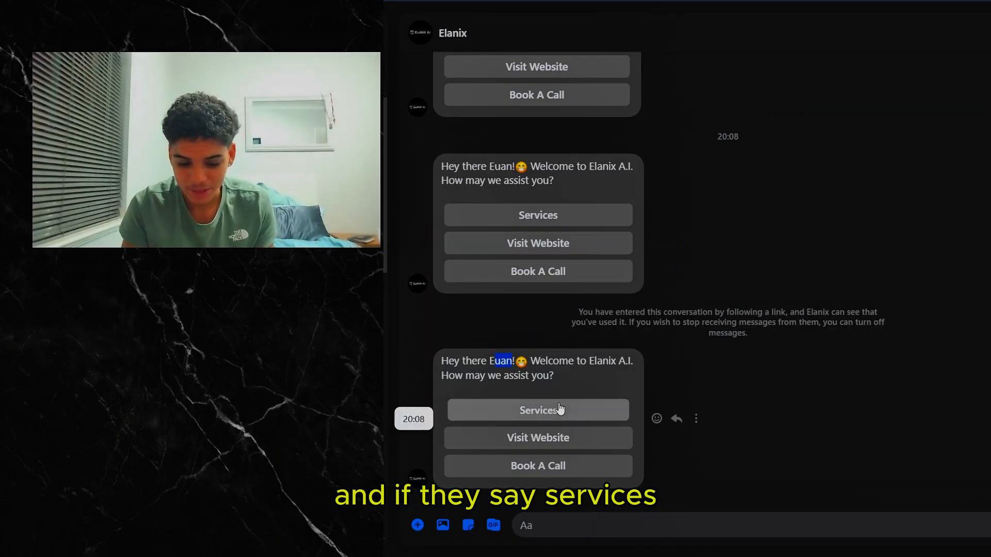
Test the greeting's Services option in the chat and answer the follow-up question with "yes"
{"action": "left_click", "coordinate": [560, 410]}
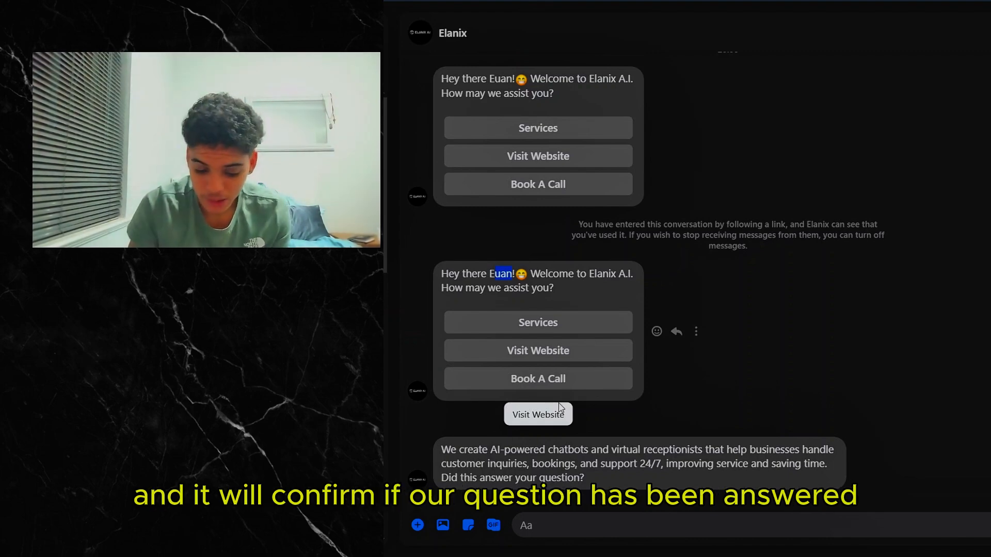
{"action": "left_click", "coordinate": [596, 528]}
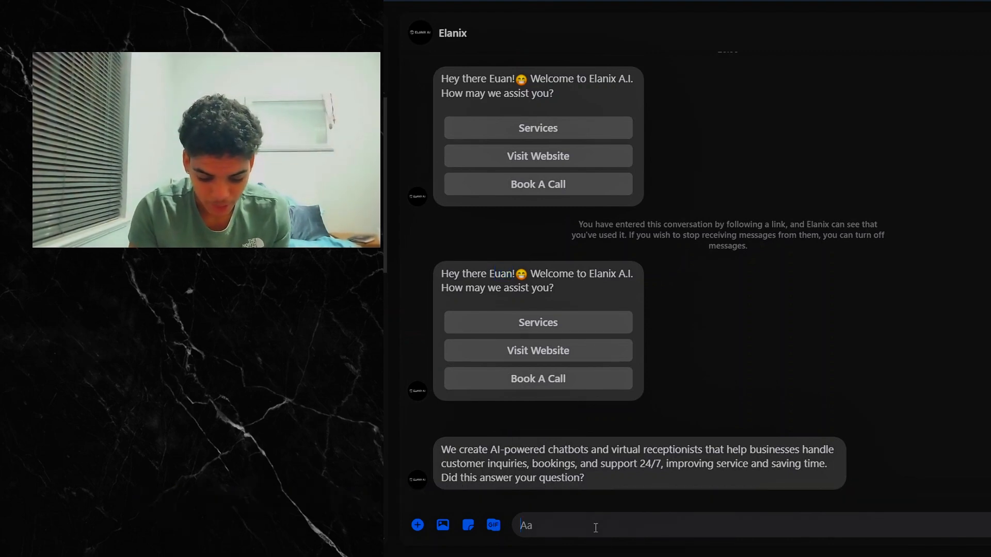
{"action": "type", "text": "yes"}
{"action": "key", "text": "Return"}
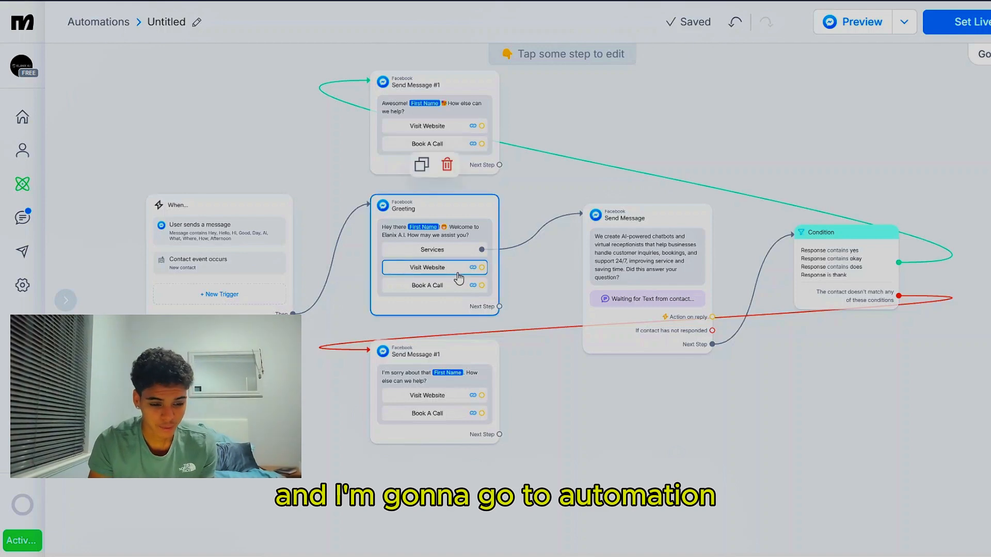
Create a new automation from scratch instead of using a template
{"action": "left_click", "coordinate": [21, 186]}
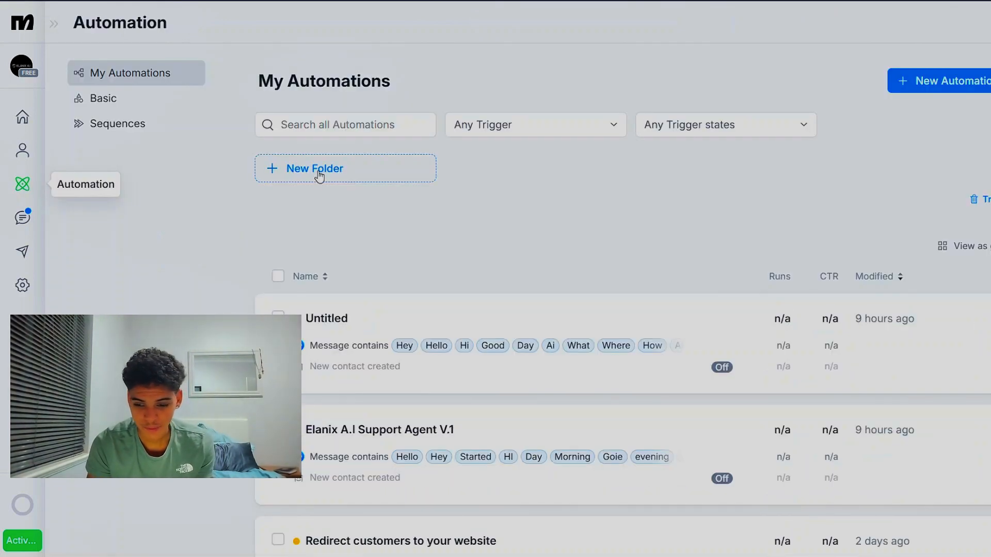
{"action": "left_click", "coordinate": [948, 89]}
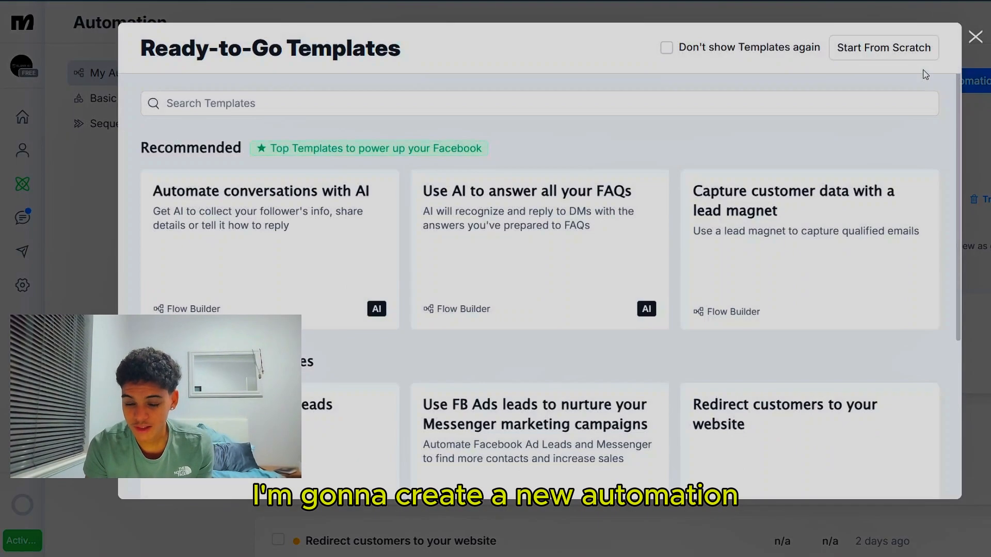
{"action": "left_click", "coordinate": [906, 53]}
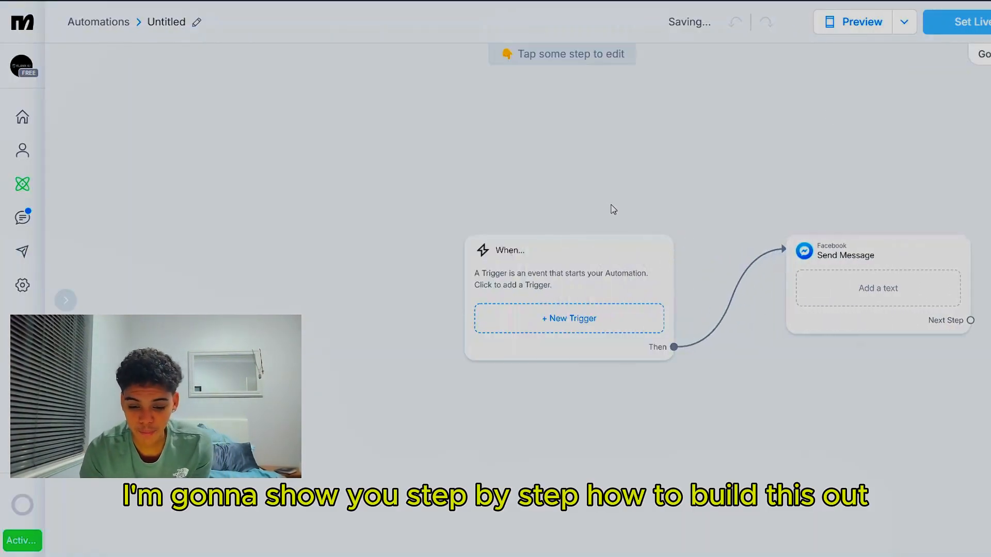
Reposition the When block and give it a "User sends a message" trigger that detects specific words in a message
{"action": "left_click_drag", "start_coordinate": [619, 248], "coordinate": [590, 203]}
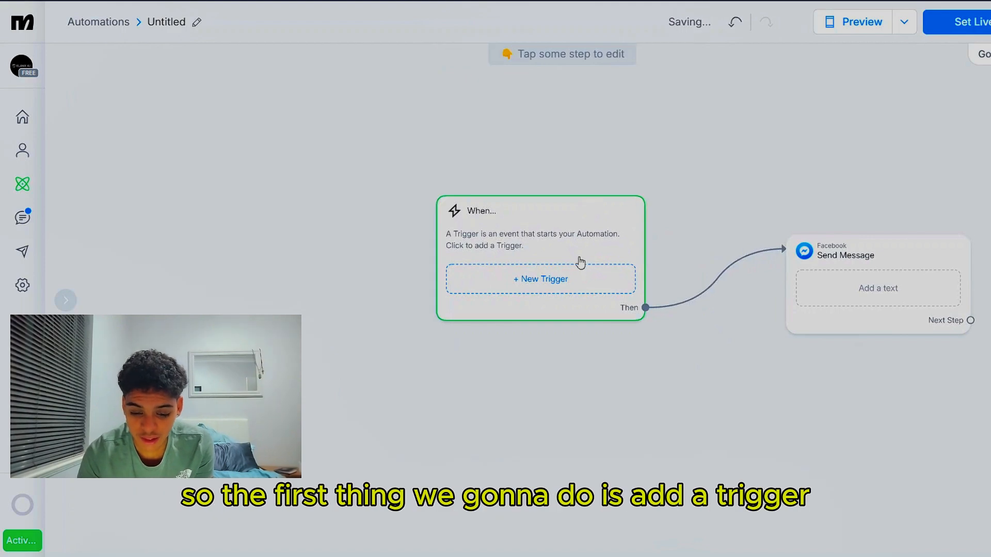
{"action": "left_click", "coordinate": [571, 278]}
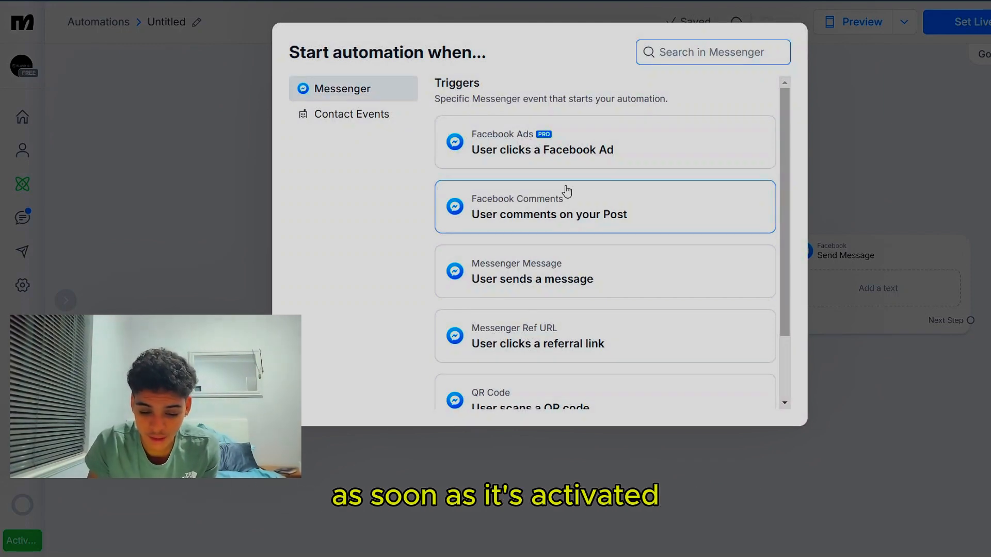
{"action": "left_click", "coordinate": [576, 272]}
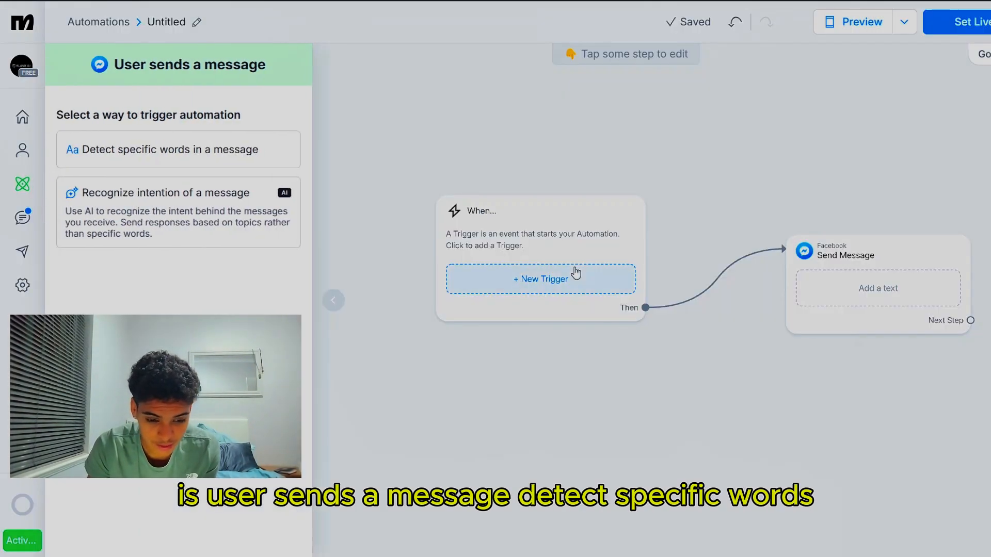
{"action": "left_click", "coordinate": [207, 151]}
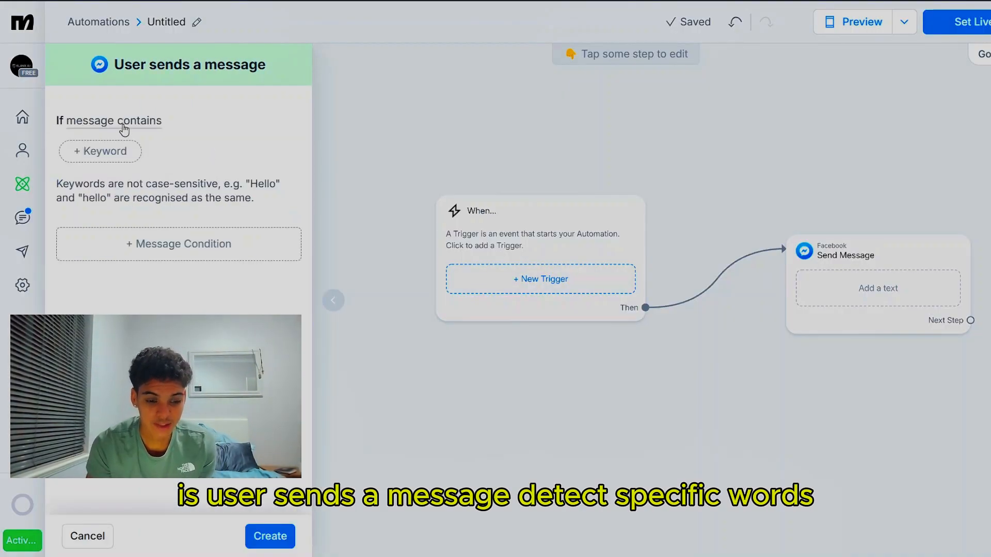
Add the keywords "Started", "Hi" and "Hello" to the trigger's message-contains condition
{"action": "left_click", "coordinate": [116, 156]}
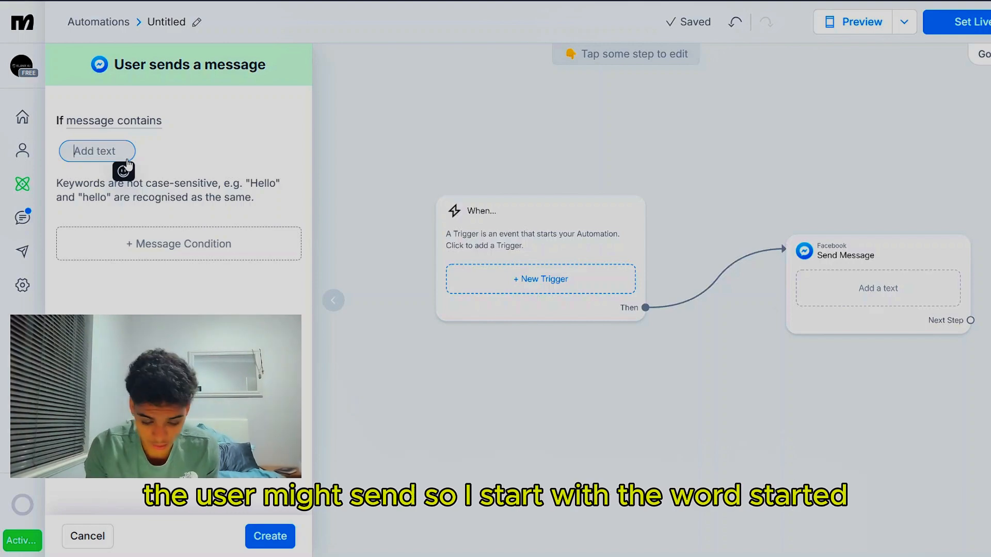
{"action": "type", "text": "S"}
{"action": "key", "text": "BackSpace"}
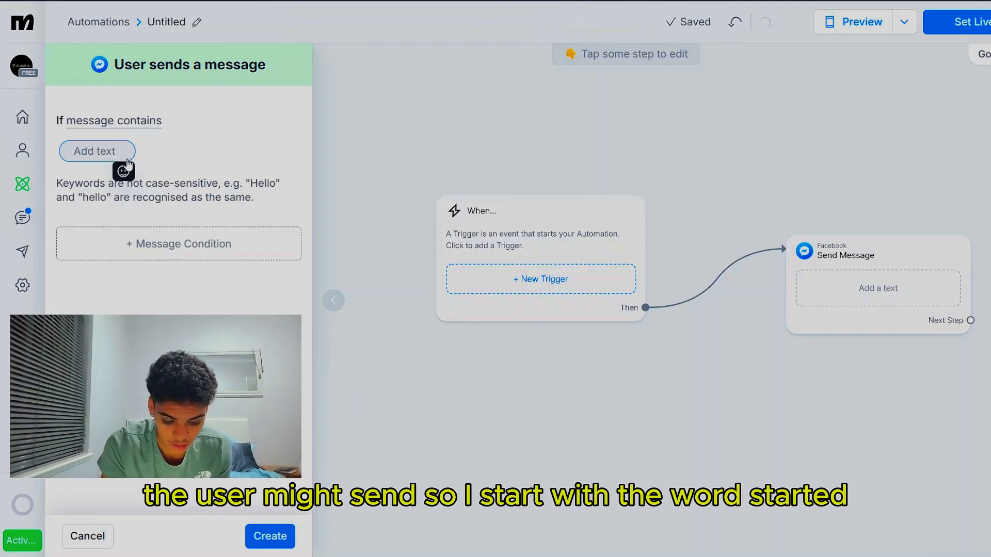
{"action": "type", "text": "Started"}
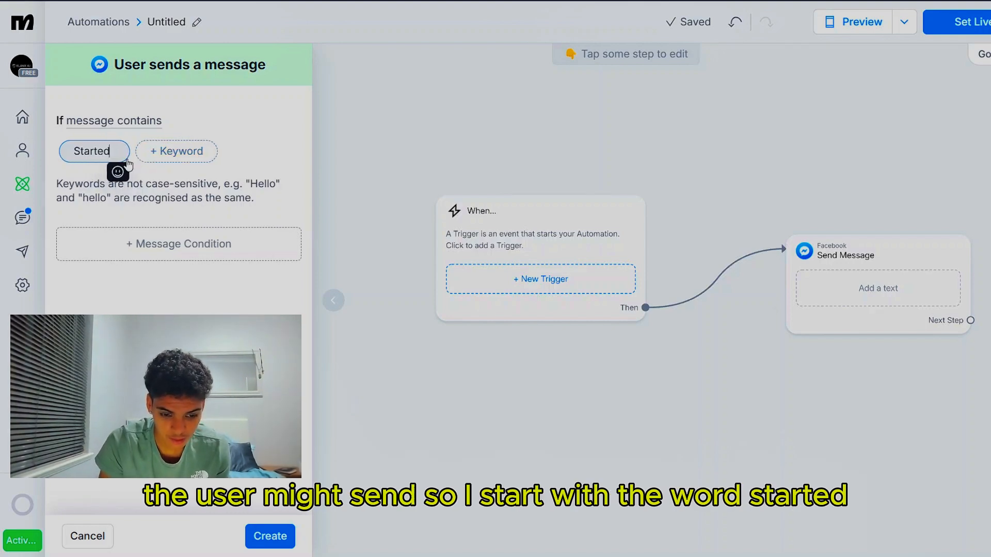
{"action": "left_click", "coordinate": [158, 153]}
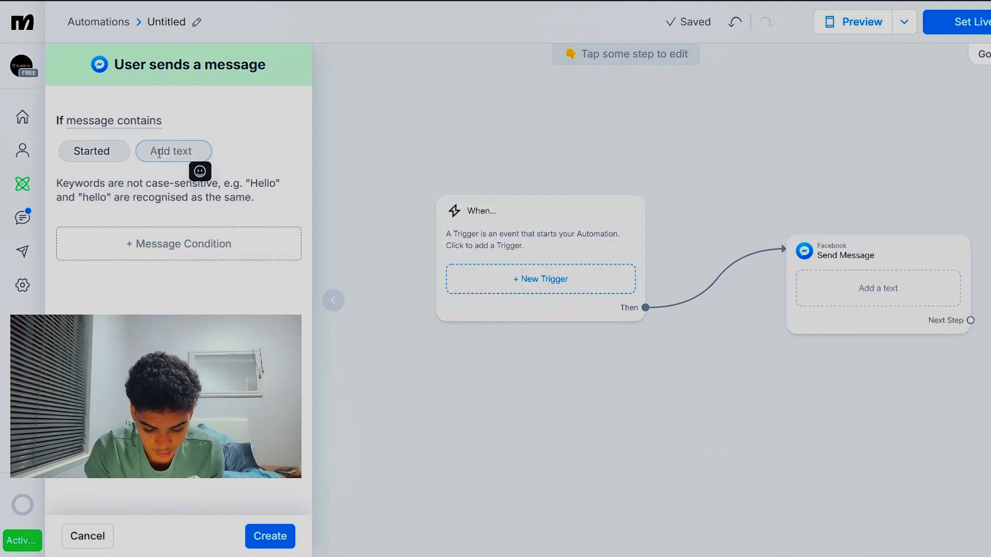
{"action": "type", "text": "Hi"}
{"action": "left_click", "coordinate": [207, 152]}
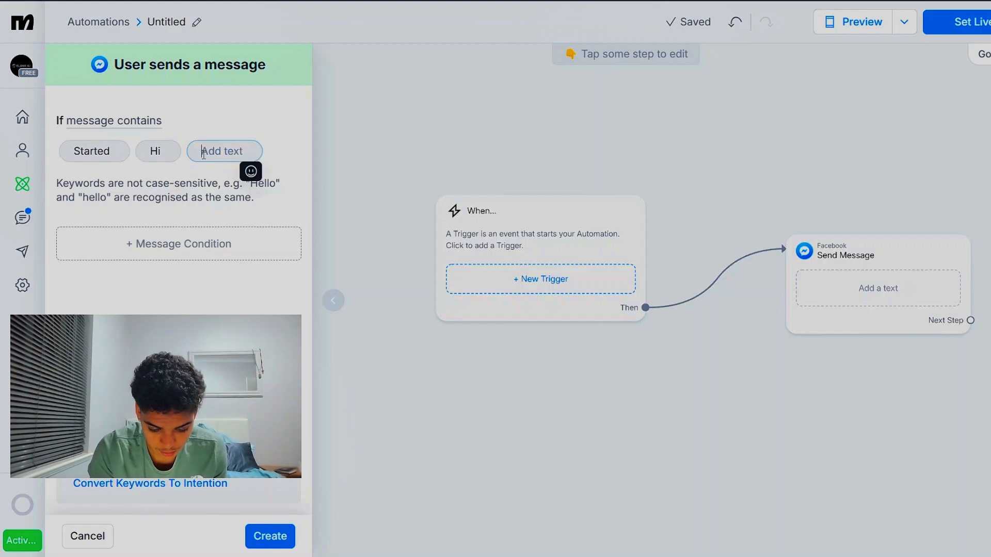
{"action": "type", "text": "Hello"}
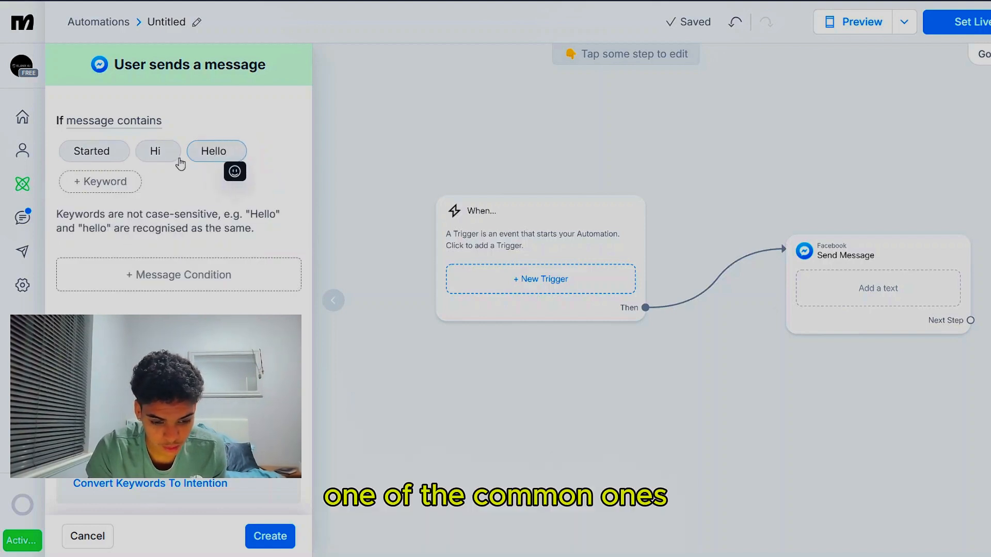
Add the greeting keywords "hey" and "Afternoon" to the message trigger
{"action": "left_click", "coordinate": [119, 185]}
{"action": "type", "text": "hey"}
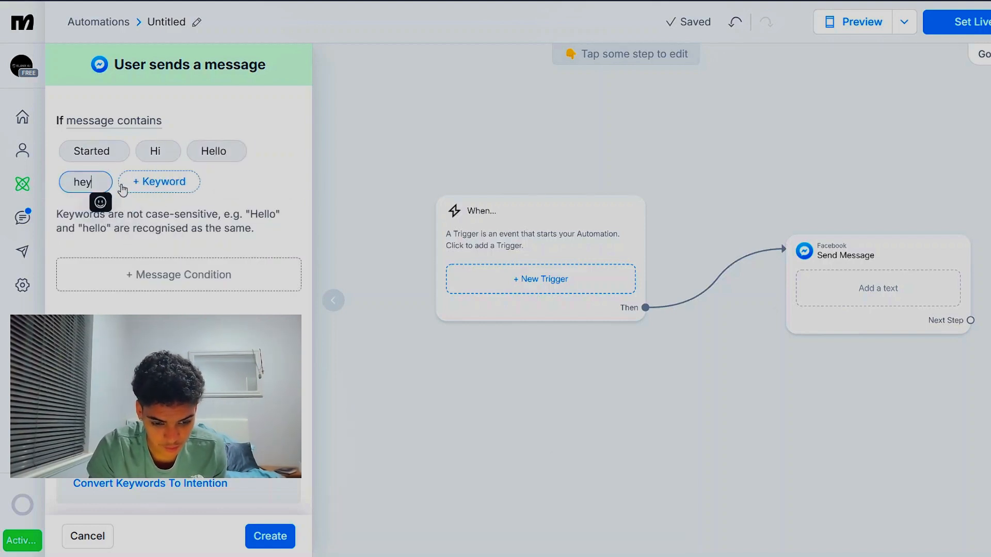
{"action": "left_click", "coordinate": [155, 181]}
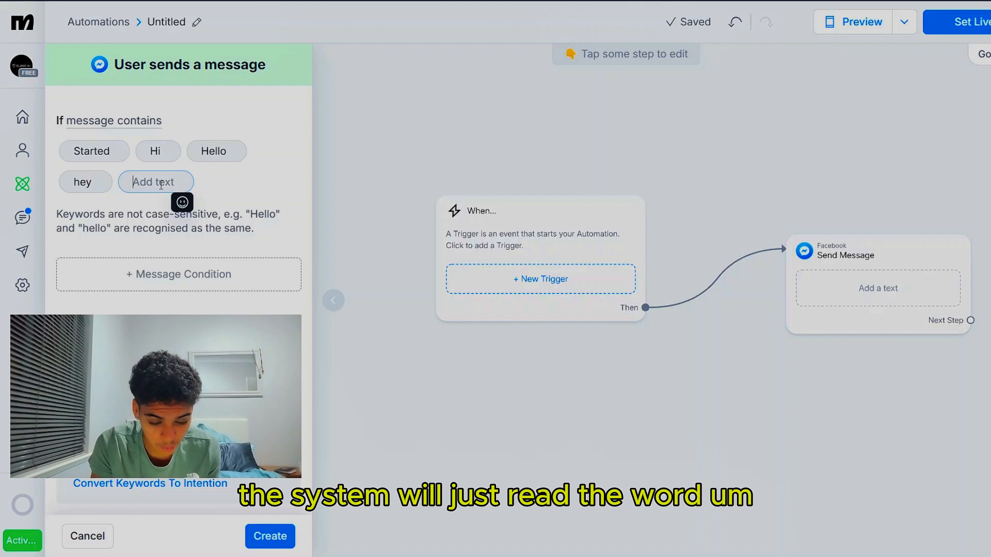
{"action": "type", "text": "A"}
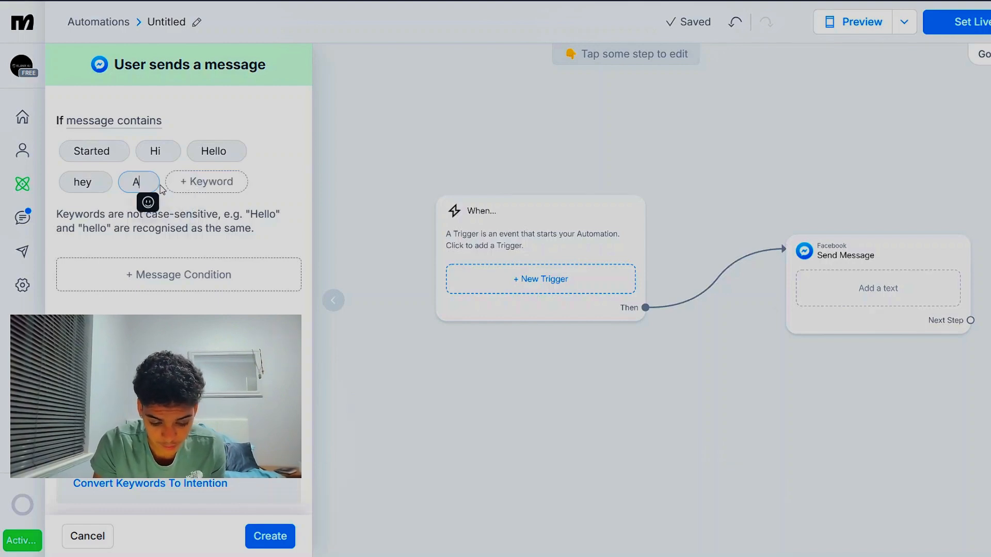
{"action": "type", "text": "fterno"}
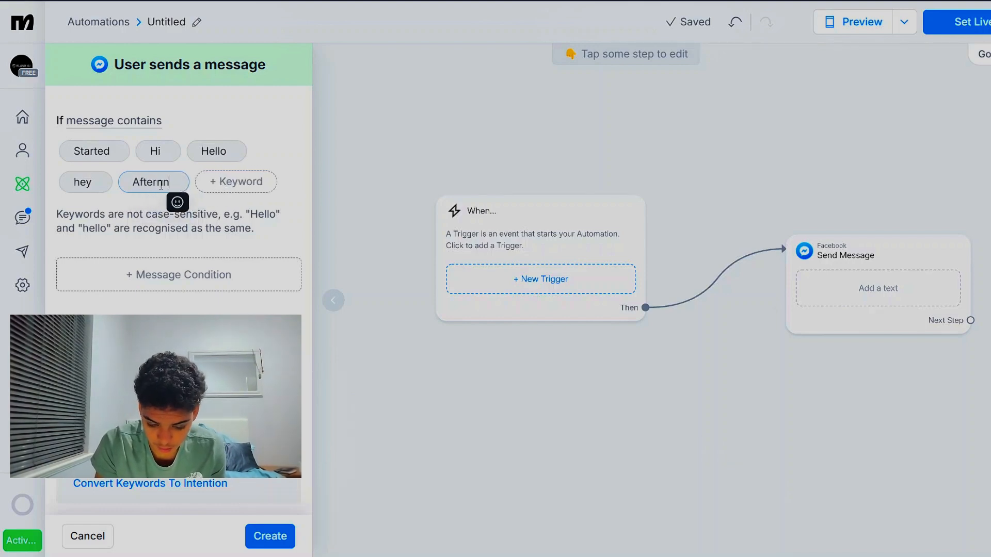
{"action": "type", "text": "on"}
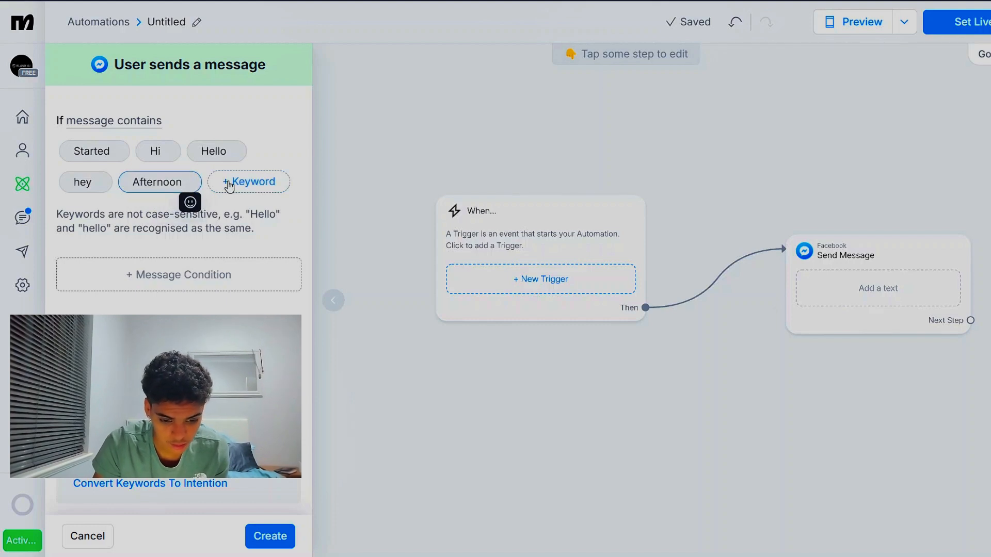
Add the question words "How" and "What" as further keywords of the message trigger
{"action": "left_click", "coordinate": [229, 186]}
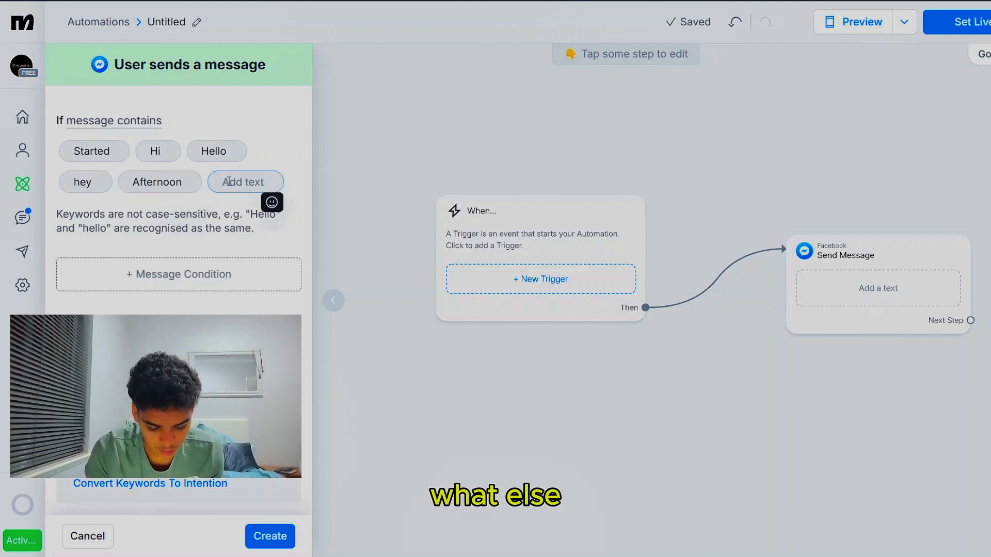
{"action": "type", "text": "Al"}
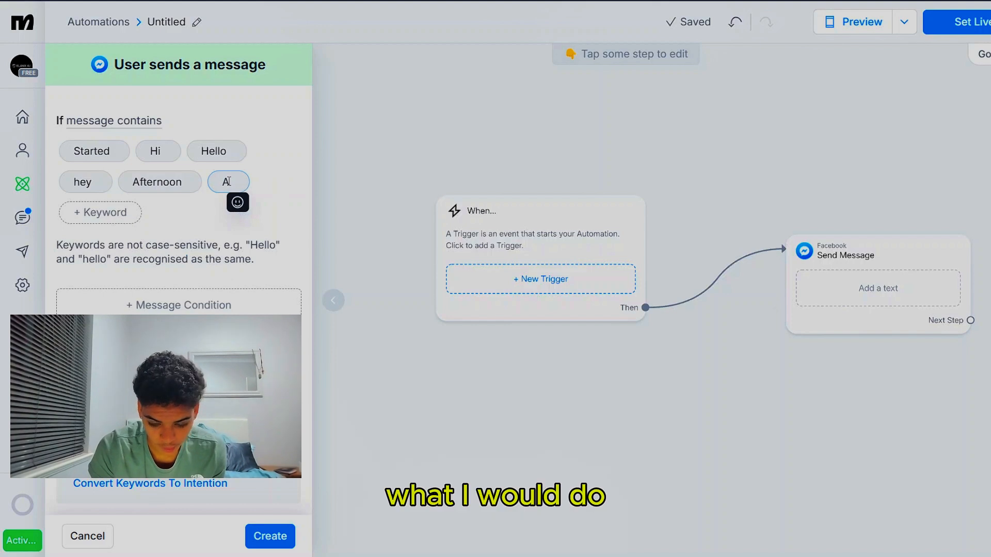
{"action": "key", "text": "BackSpace"}
{"action": "key", "text": "BackSpace"}
{"action": "type", "text": "How"}
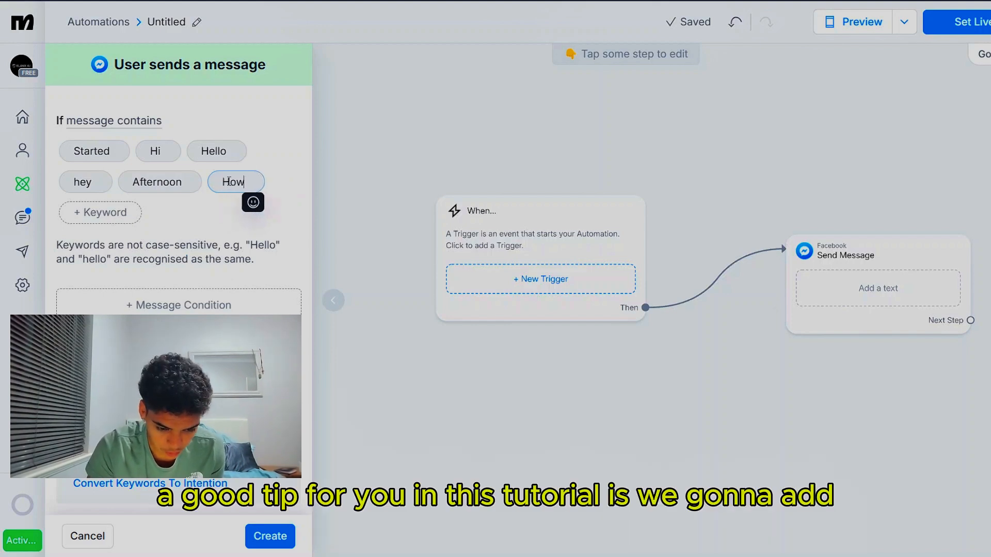
{"action": "left_click", "coordinate": [127, 214]}
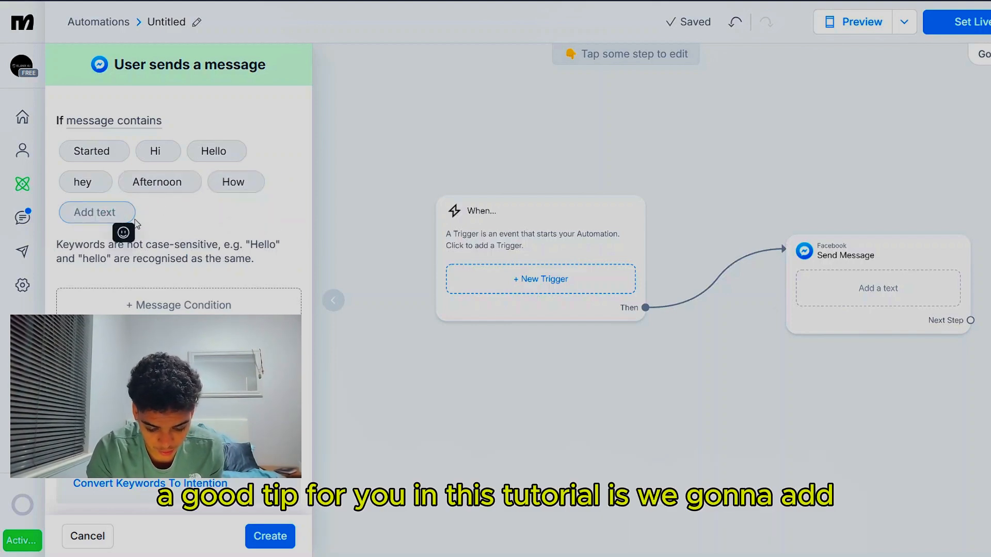
{"action": "type", "text": "What"}
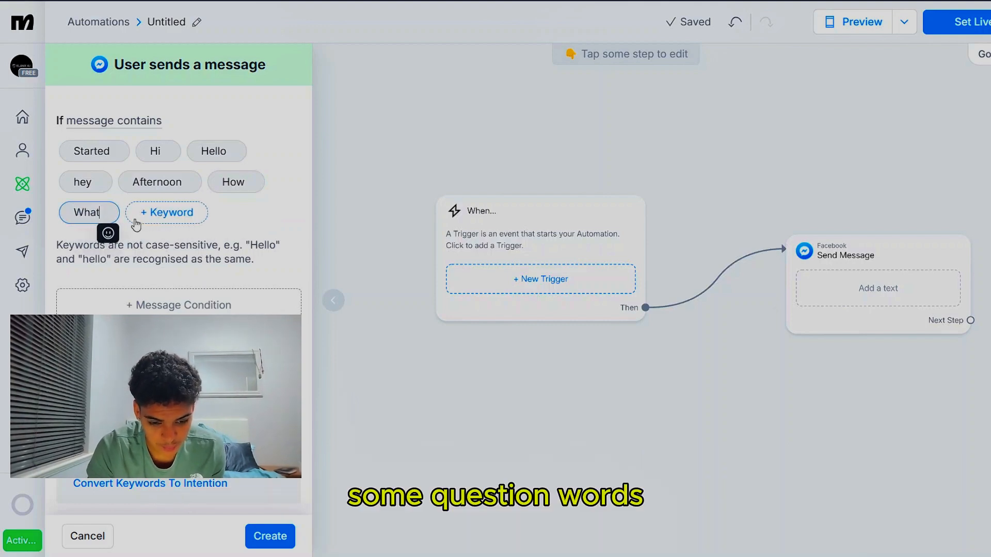
{"action": "key", "text": "Return"}
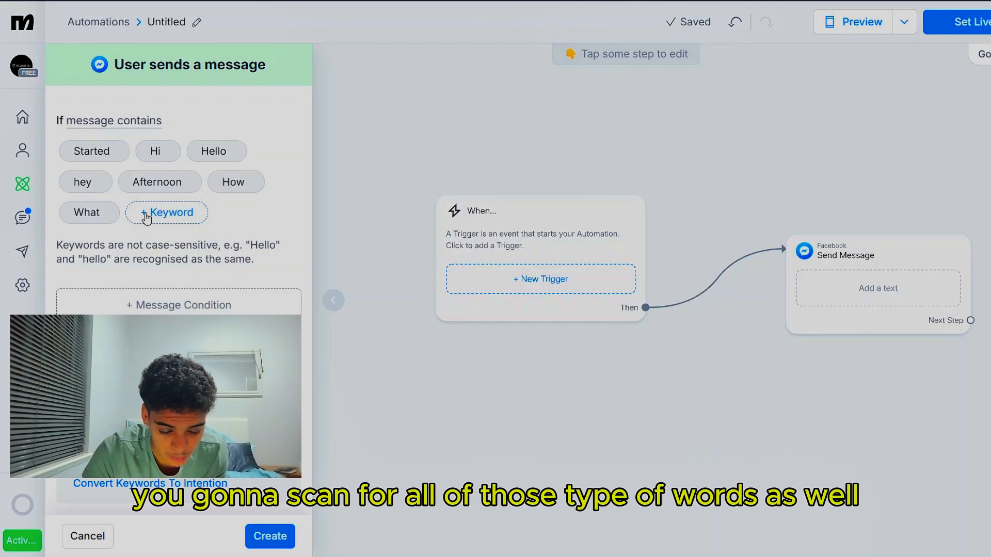
Add the greeting keyword "morning" to the message trigger
{"action": "left_click", "coordinate": [147, 213]}
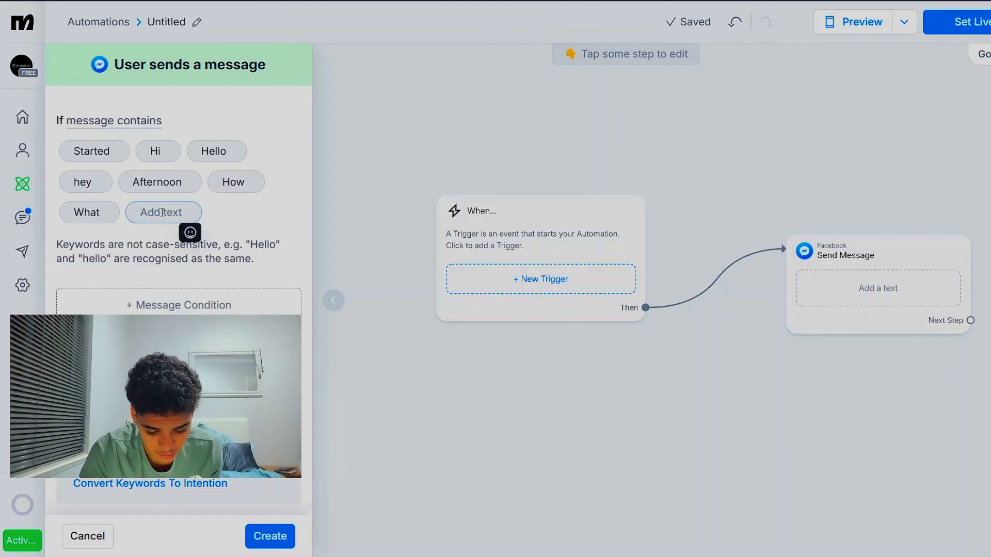
{"action": "type", "text": "wh"}
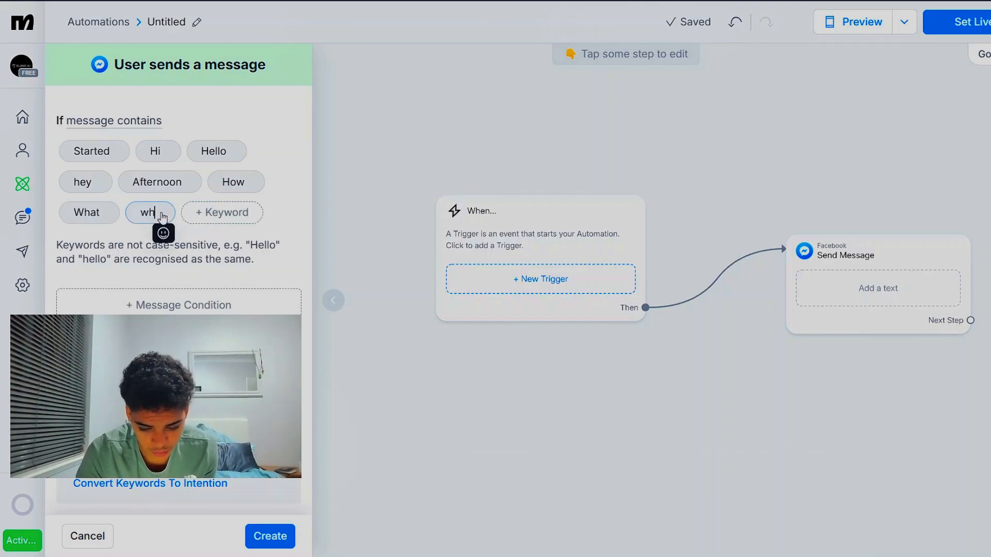
{"action": "key", "text": "BackSpace"}
{"action": "key", "text": "BackSpace"}
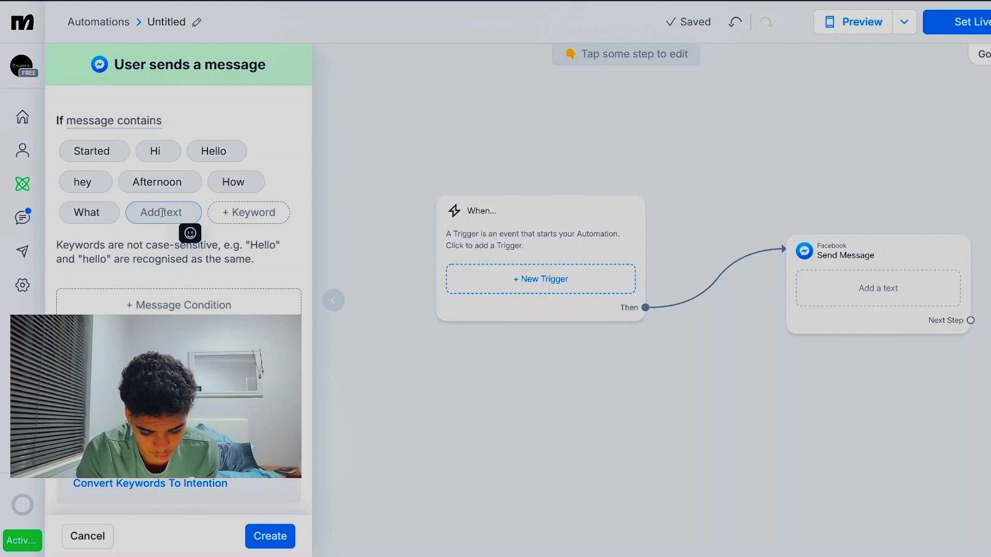
{"action": "type", "text": "md"}
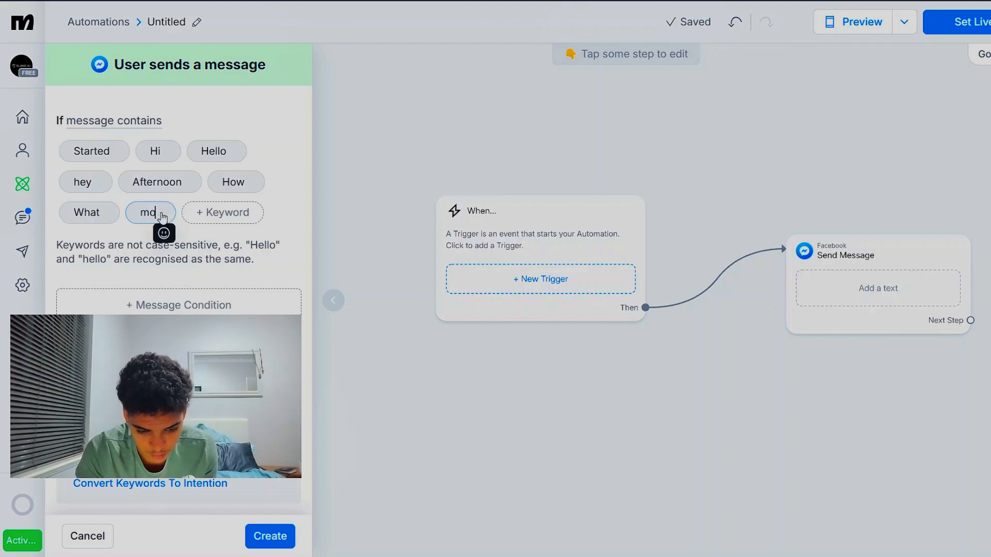
{"action": "type", "text": "rning"}
{"action": "key", "text": "Return"}
Add the keywords "day" and "AI" to the message trigger and create the trigger
{"action": "left_click", "coordinate": [261, 216]}
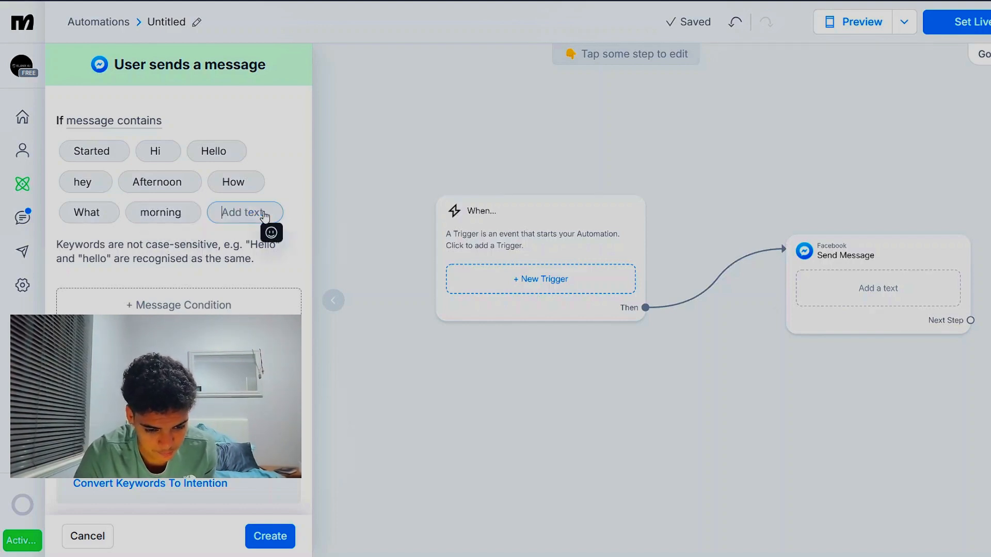
{"action": "type", "text": "day"}
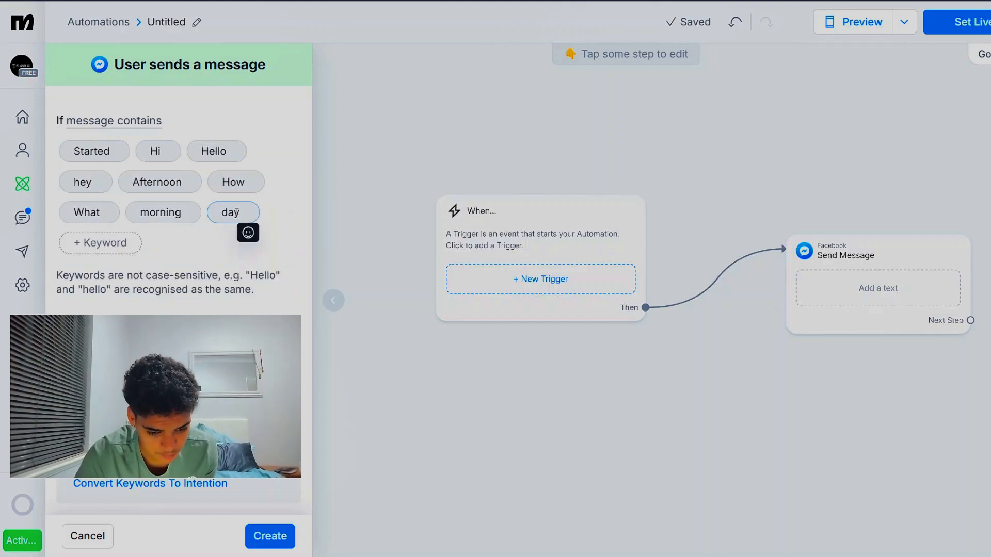
{"action": "left_click", "coordinate": [136, 248]}
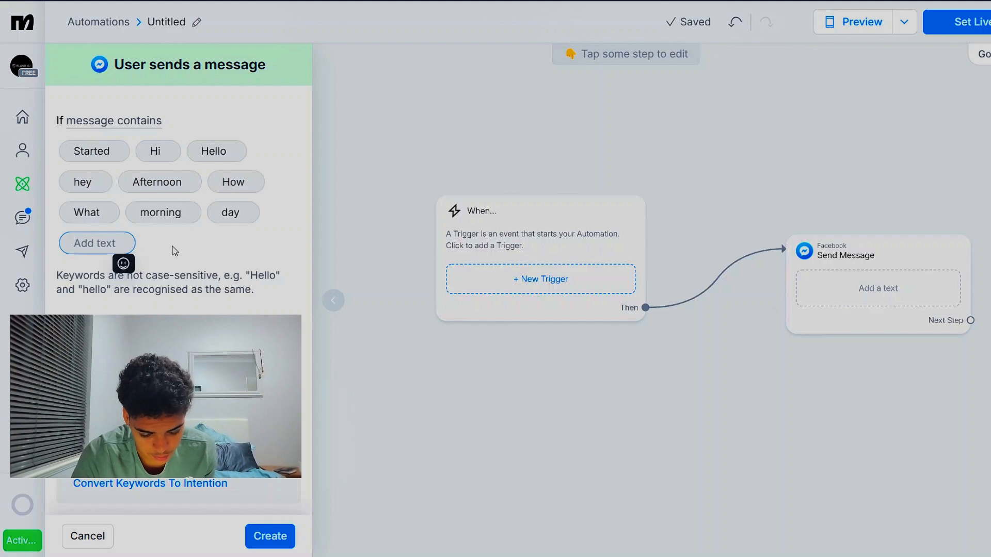
{"action": "type", "text": "Al"}
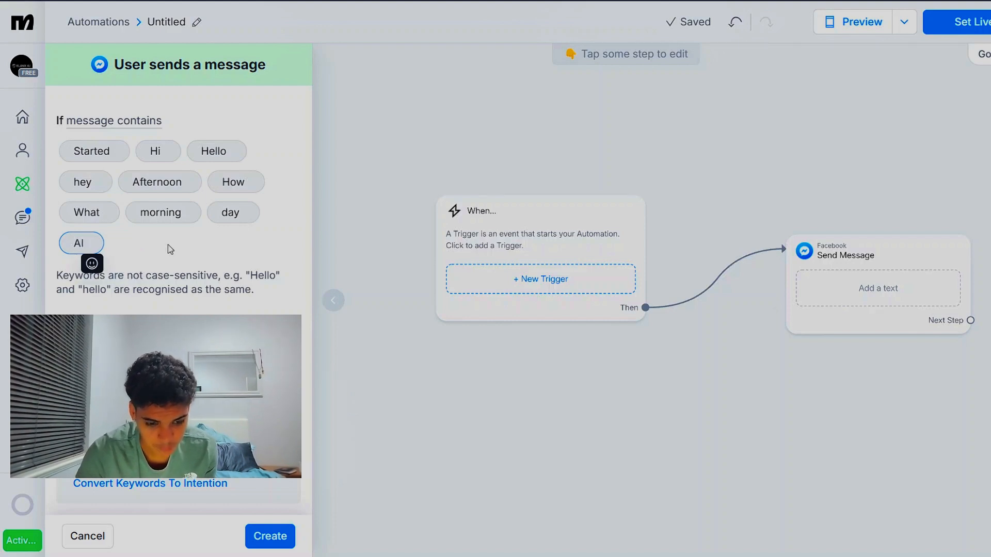
{"action": "key", "text": "Return"}
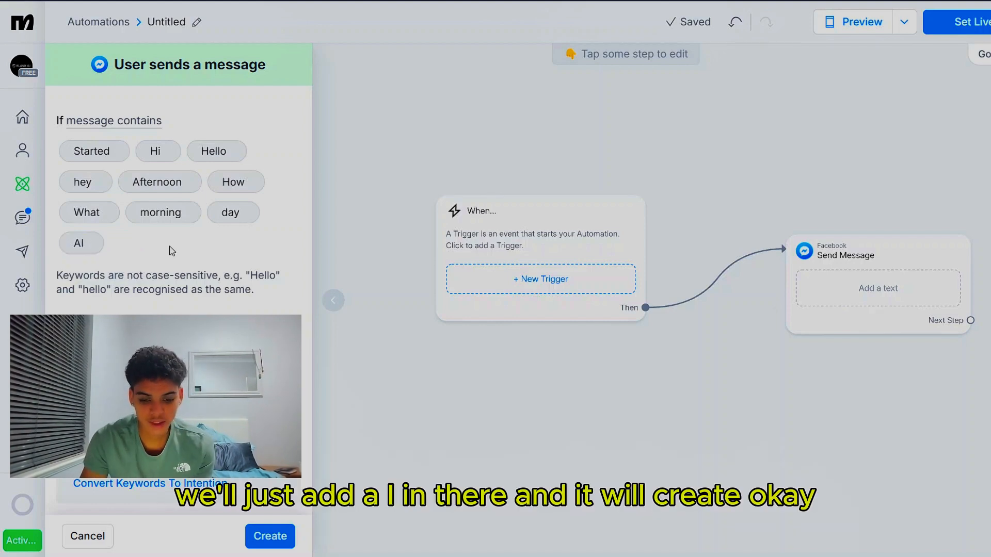
{"action": "left_click", "coordinate": [271, 537]}
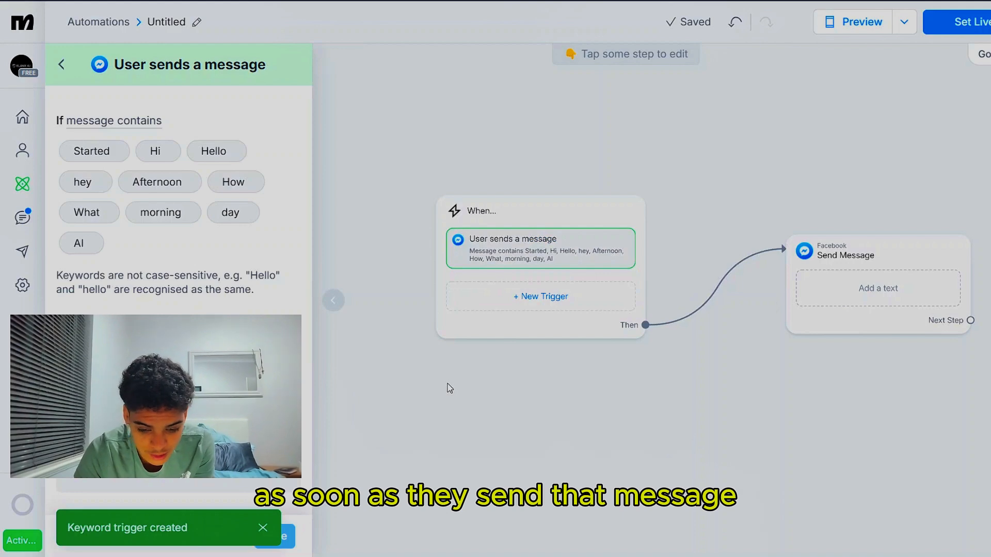
Add a second trigger to the When block using the "New contact created" contact event
{"action": "left_click", "coordinate": [470, 307]}
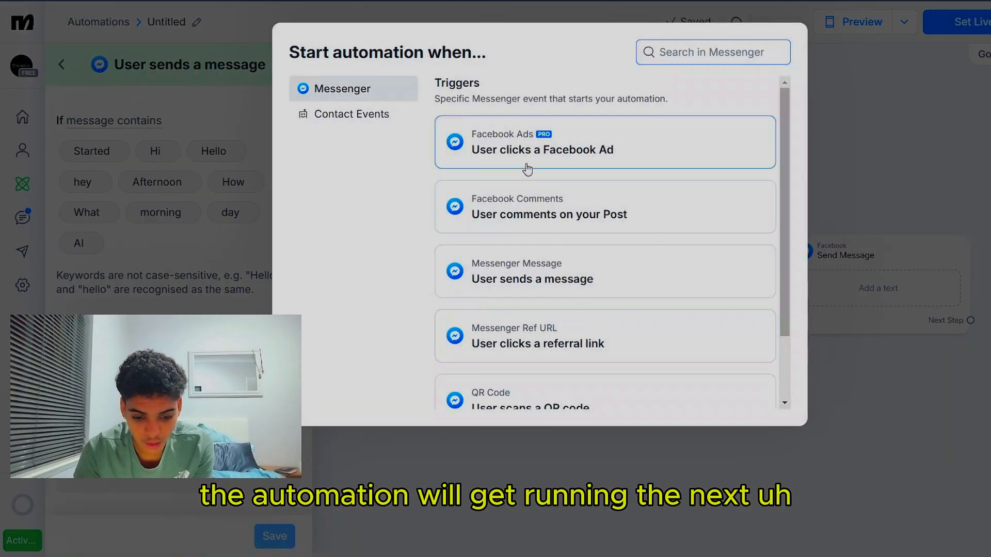
{"action": "left_click", "coordinate": [356, 121]}
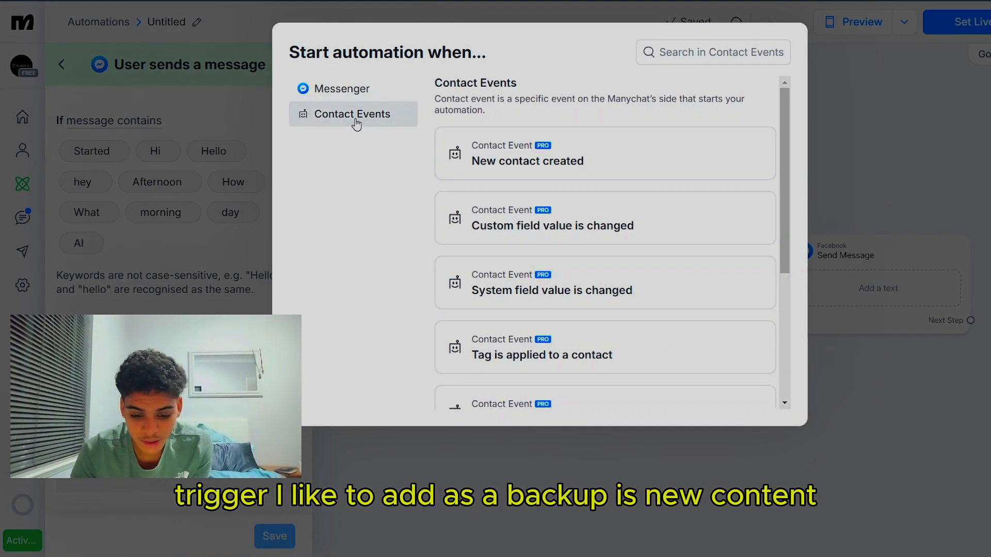
{"action": "left_click", "coordinate": [565, 147]}
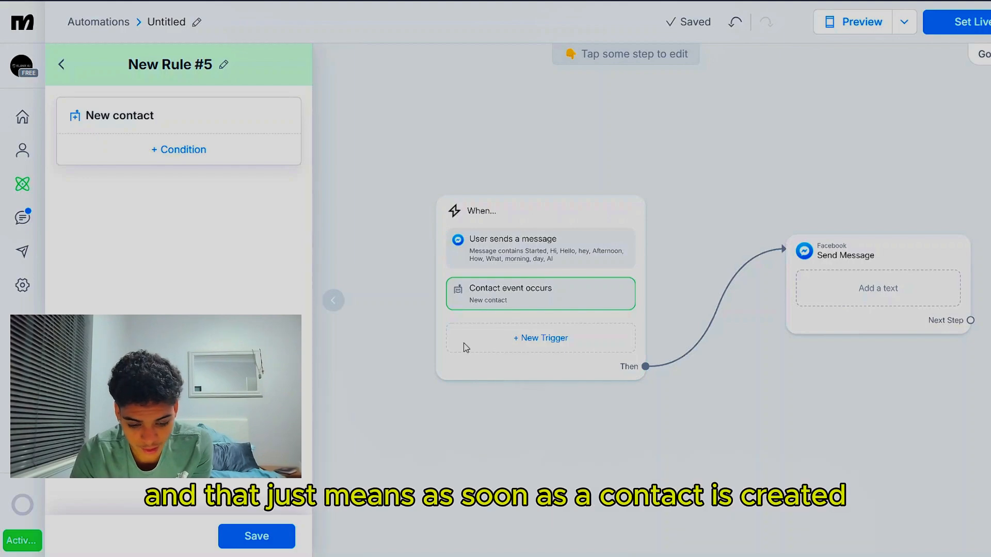
{"action": "left_click", "coordinate": [542, 406]}
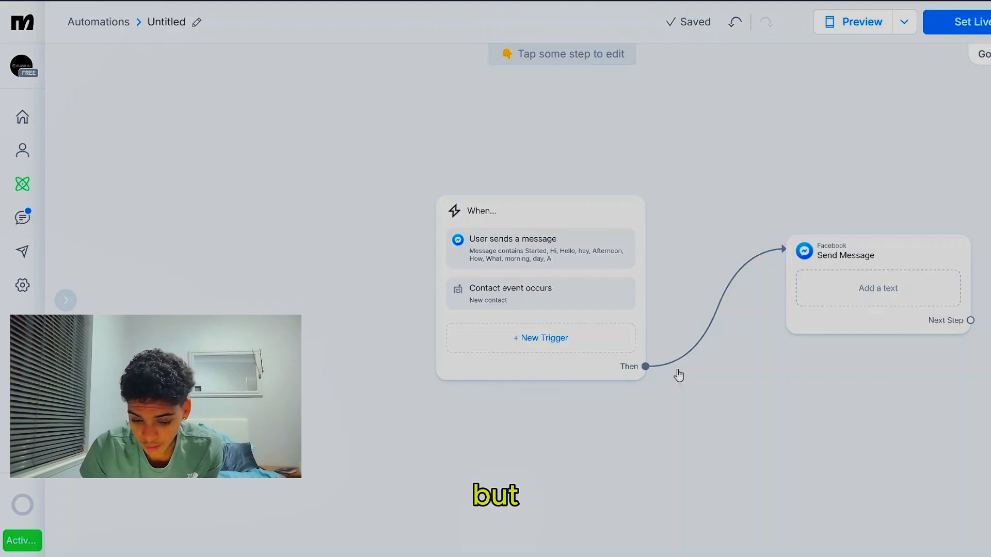
Move the Send Message block slightly up so its upper edge lines up with the When block
{"action": "left_click_drag", "start_coordinate": [750, 330], "coordinate": [460, 281]}
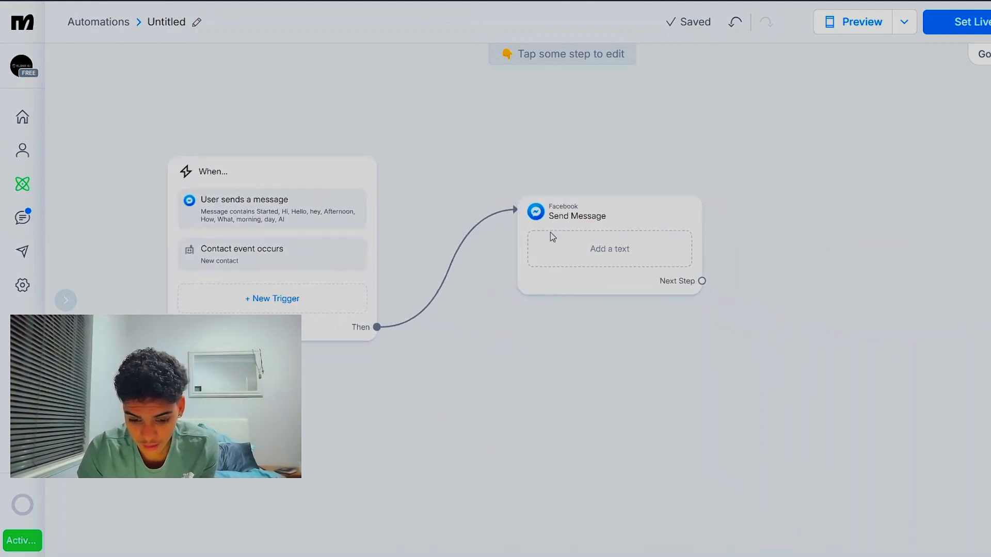
{"action": "left_click_drag", "start_coordinate": [573, 212], "coordinate": [557, 173]}
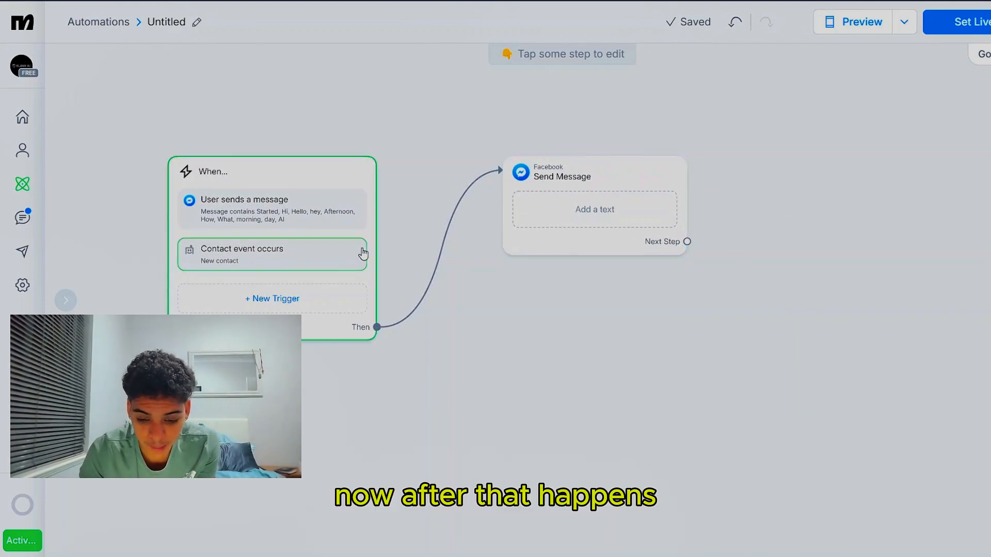
Start the Send Message text with "Hi there", the First Name system field, an exclamation mark and a 😁 emoji
{"action": "left_click", "coordinate": [543, 224]}
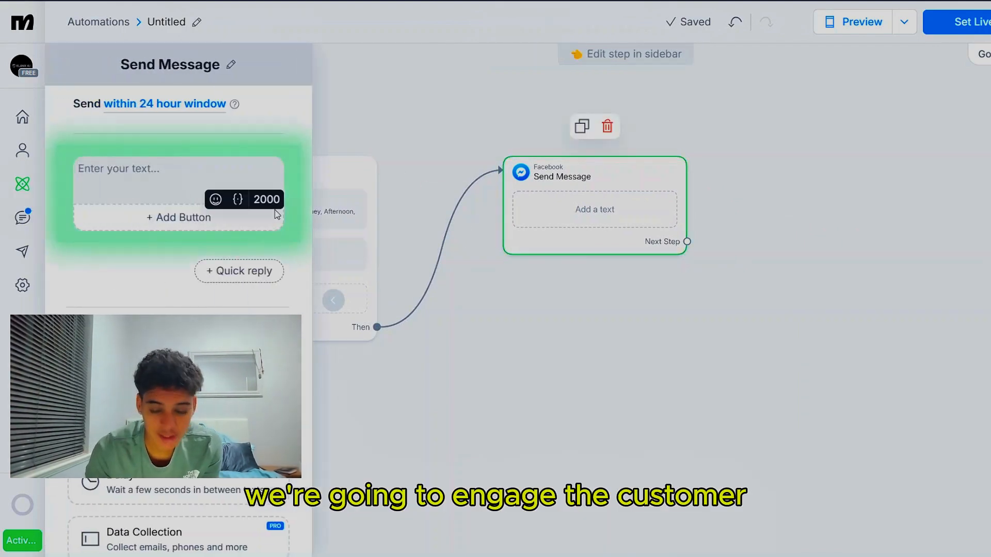
{"action": "left_click", "coordinate": [198, 176]}
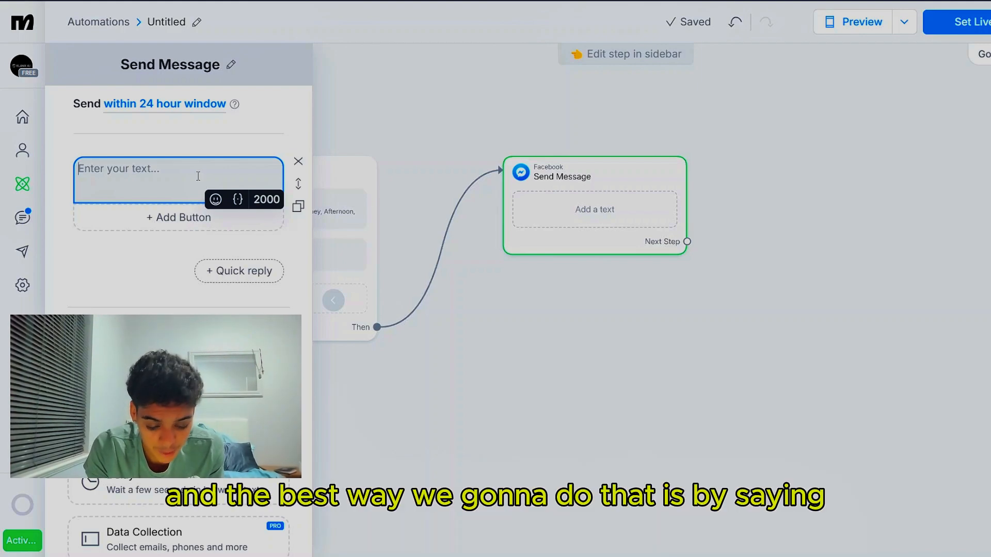
{"action": "type", "text": "Hi there"}
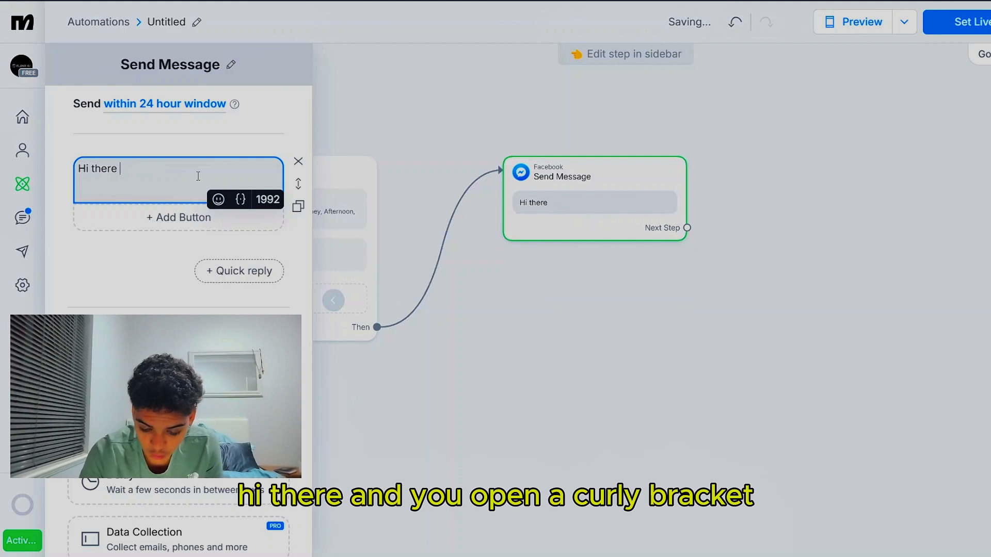
{"action": "type", "text": " {"}
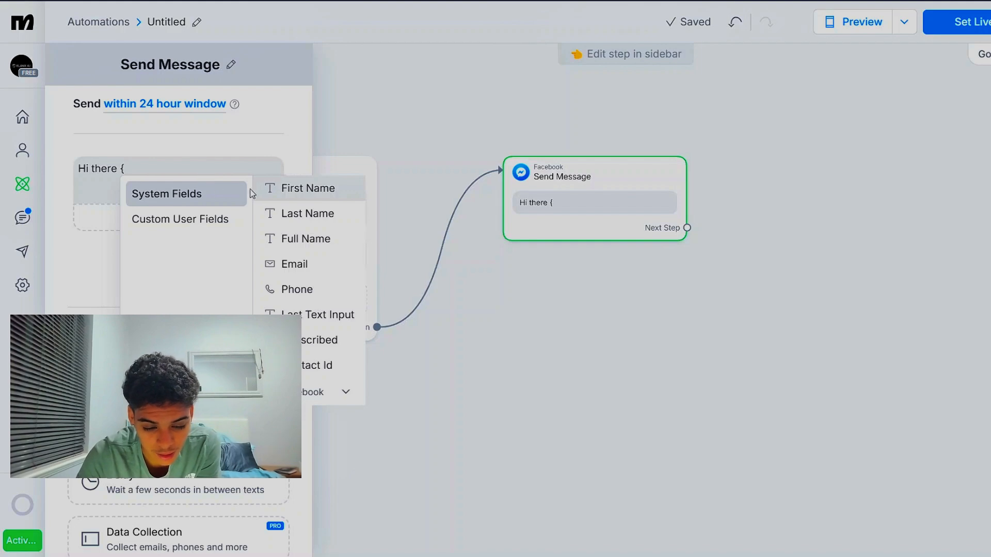
{"action": "left_click", "coordinate": [282, 189]}
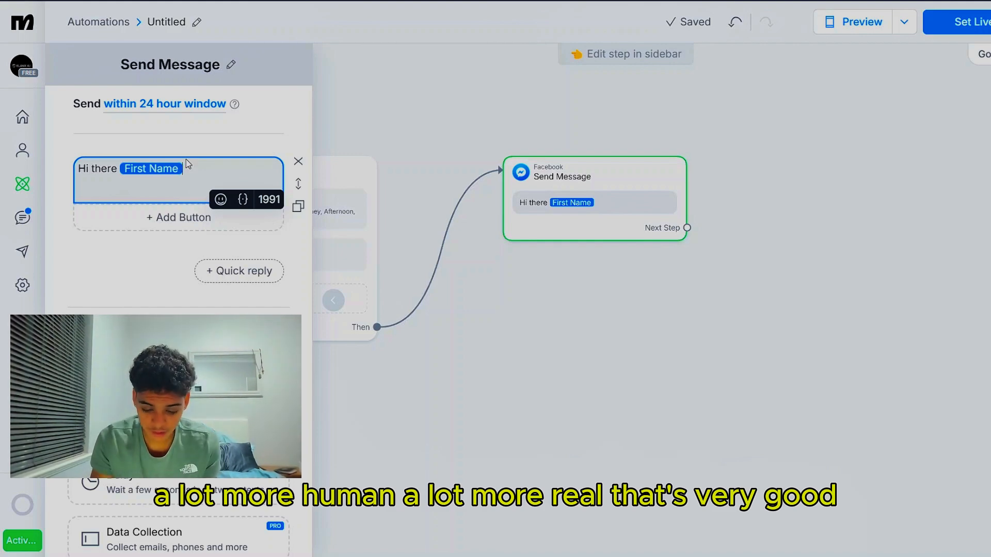
{"action": "type", "text": "!"}
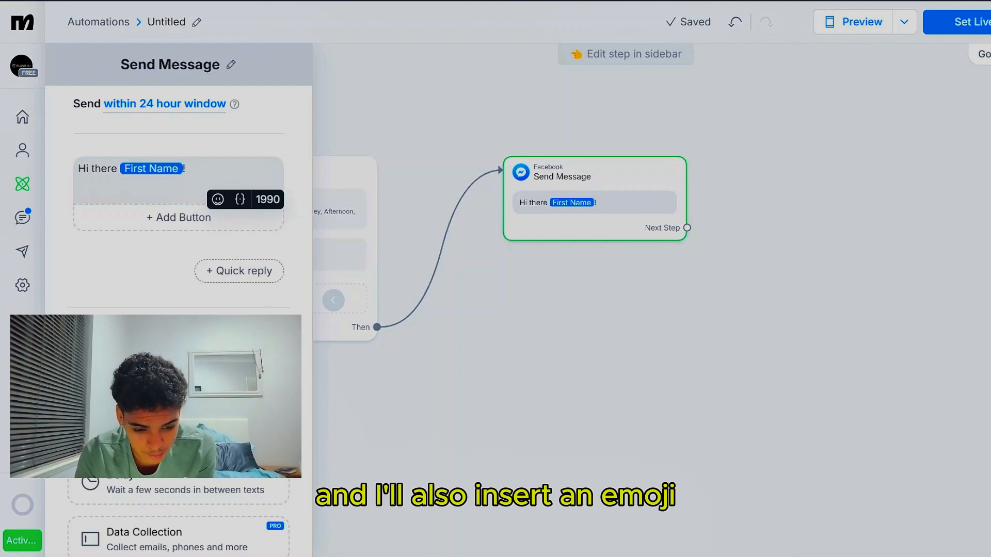
{"action": "type", "text": "😁"}
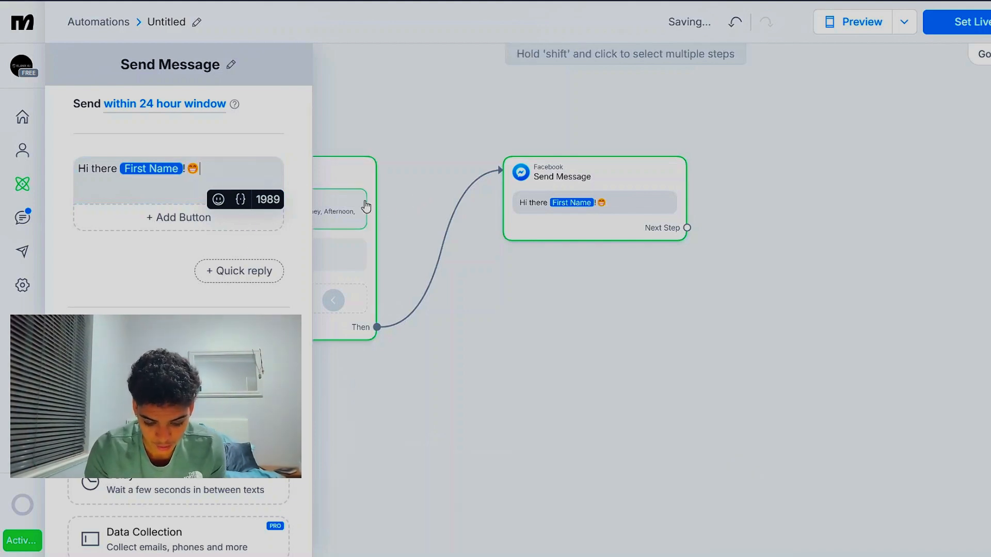
{"action": "type", "text": " How "}
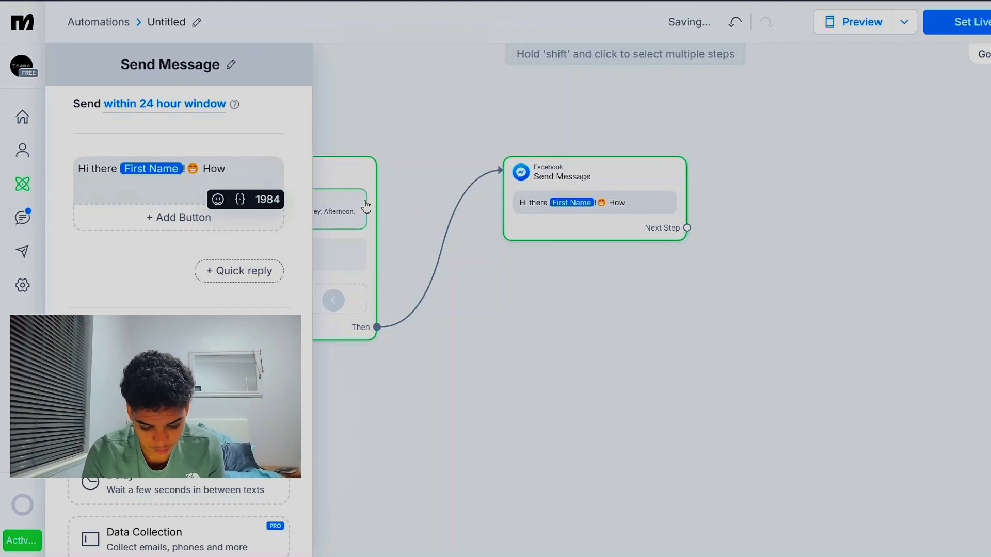
{"action": "type", "text": "may we ass"}
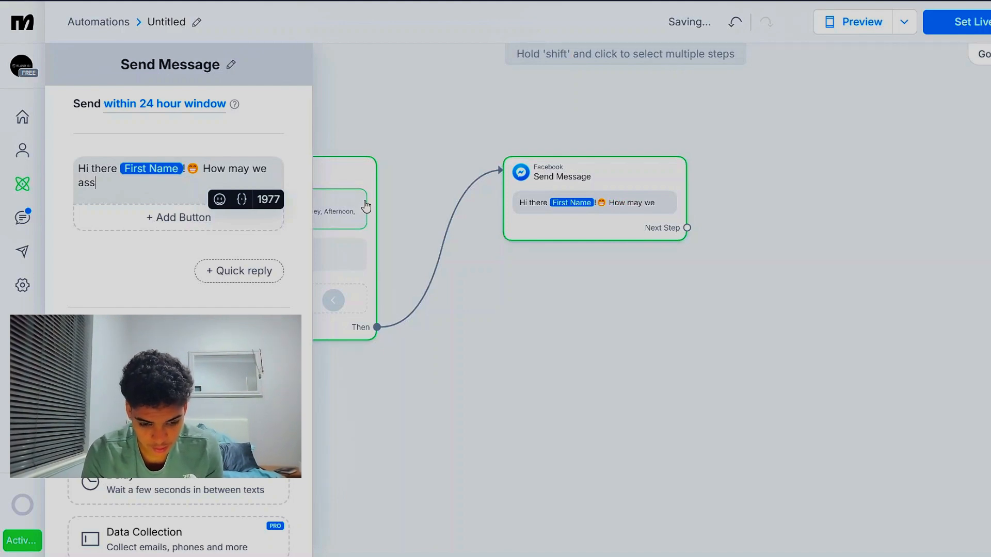
{"action": "type", "text": "ist yo"}
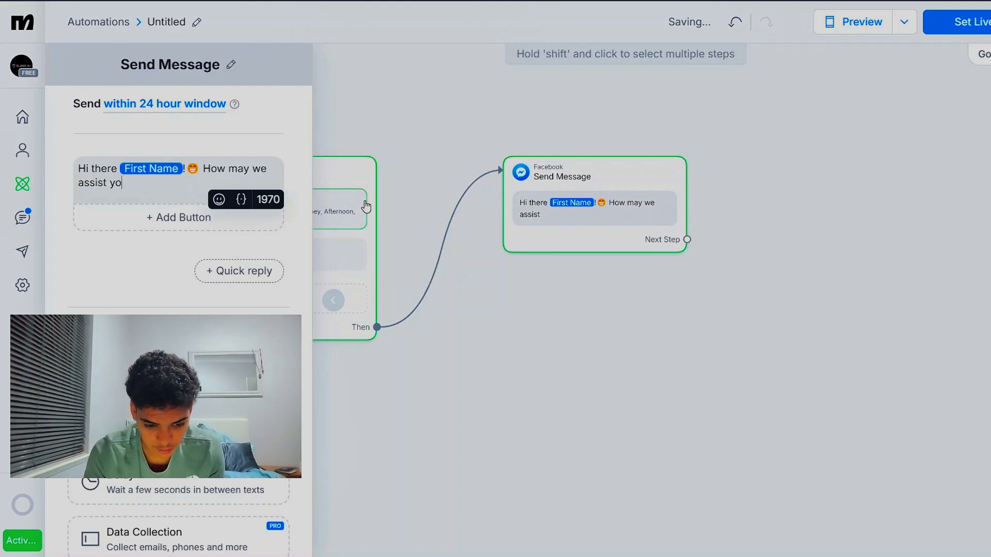
Continue the message text after the emoji with "How may we assist you today?"
{"action": "key", "text": "BackSpace"}
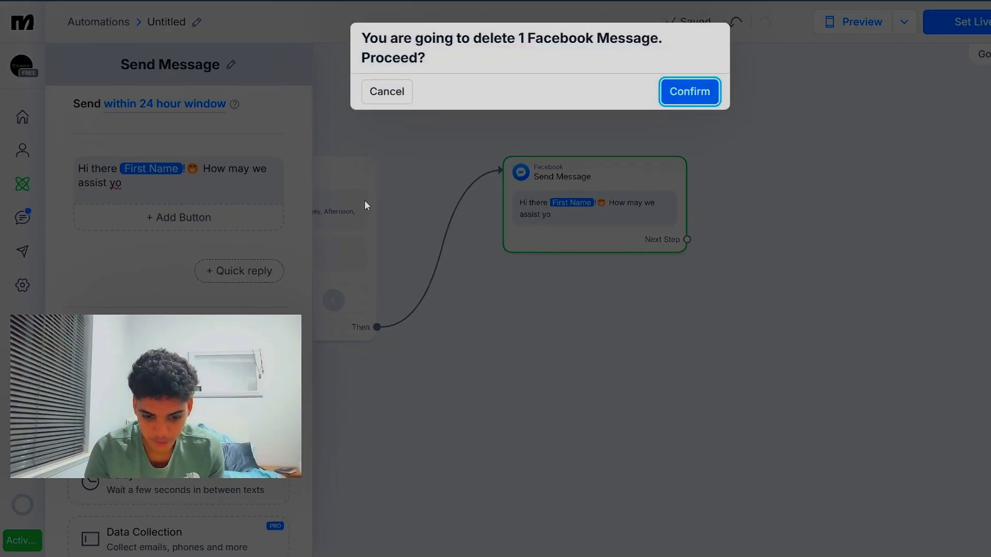
{"action": "left_click", "coordinate": [401, 96]}
{"action": "left_click", "coordinate": [174, 186]}
{"action": "type", "text": "y"}
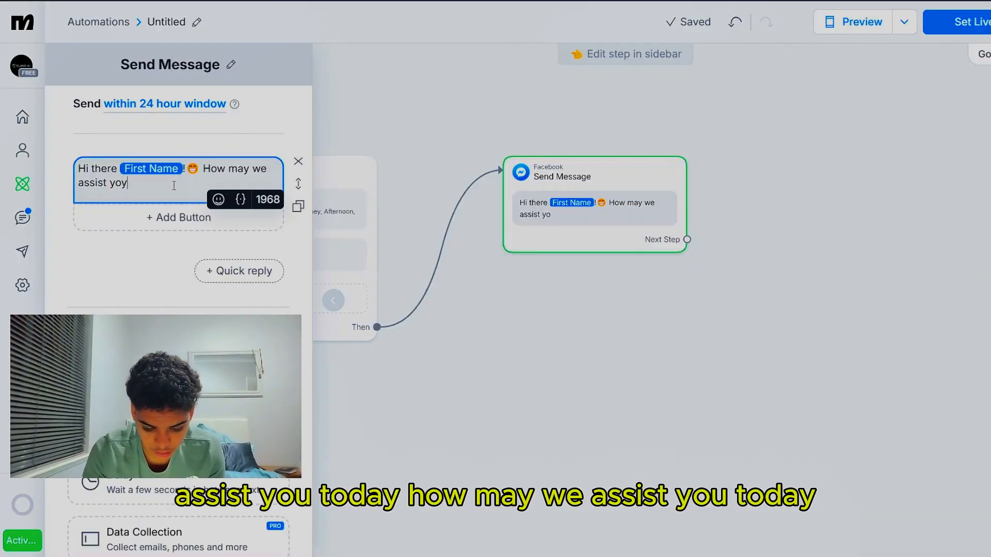
{"action": "key", "text": "BackSpace"}
{"action": "type", "text": "u today"}
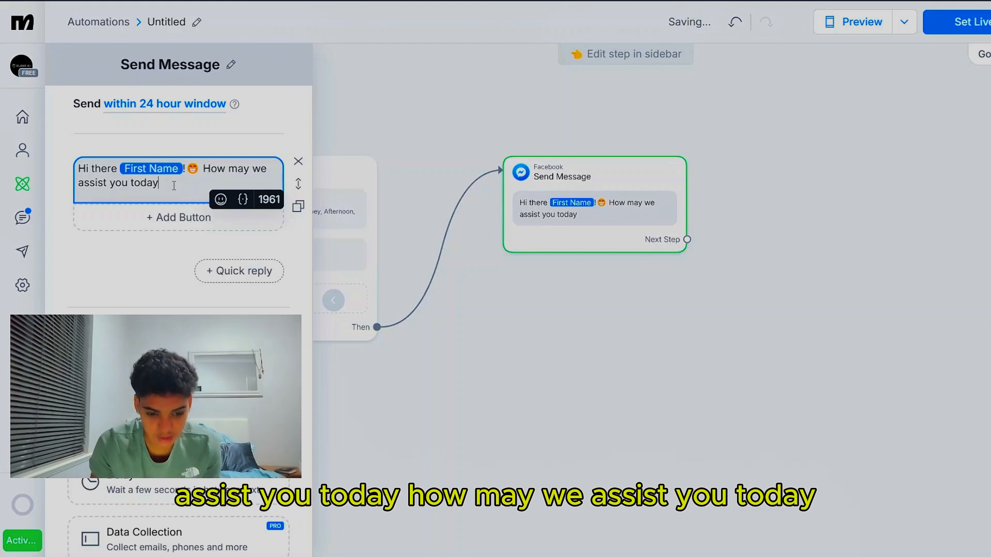
{"action": "type", "text": "?"}
{"action": "left_click", "coordinate": [534, 161]}
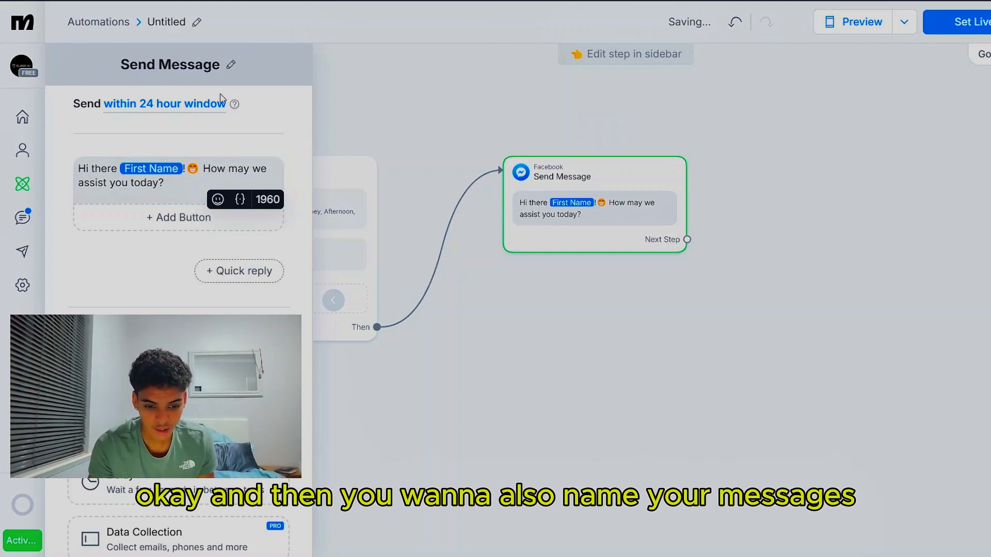
Rename the Send Message block as "Greeting"
{"action": "left_click", "coordinate": [229, 67]}
{"action": "type", "text": "G"}
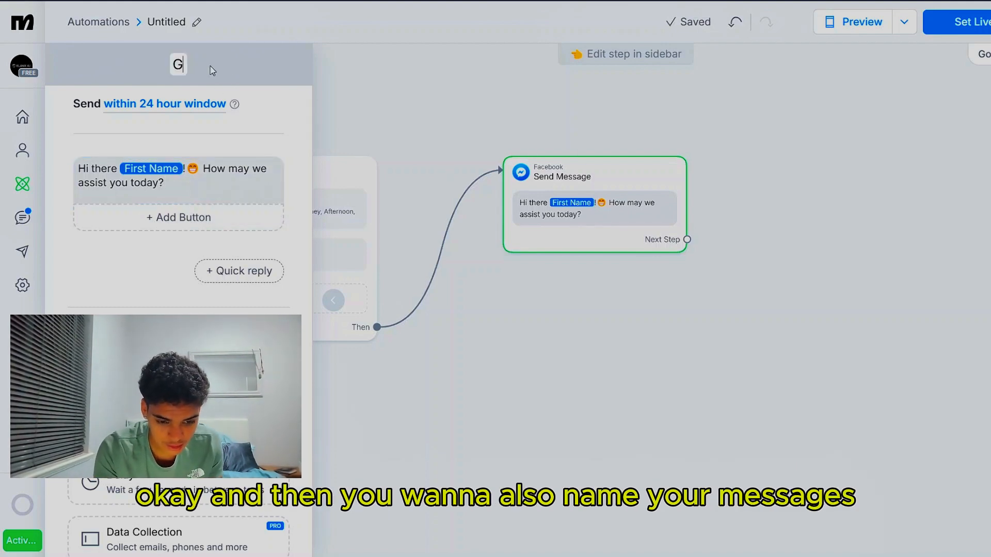
{"action": "type", "text": "reeting"}
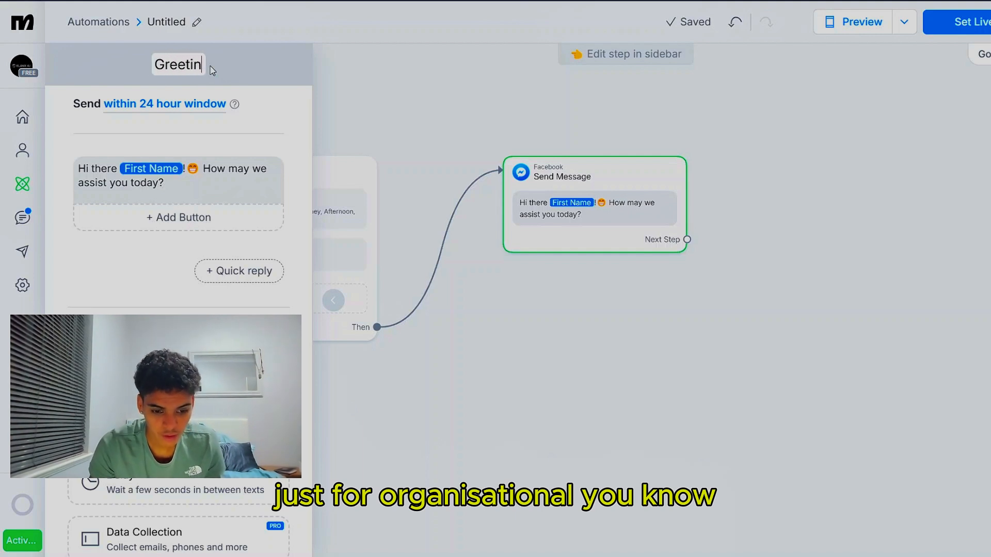
Rename the automation from its default title to "YOUTUBE"
{"action": "left_click", "coordinate": [196, 23]}
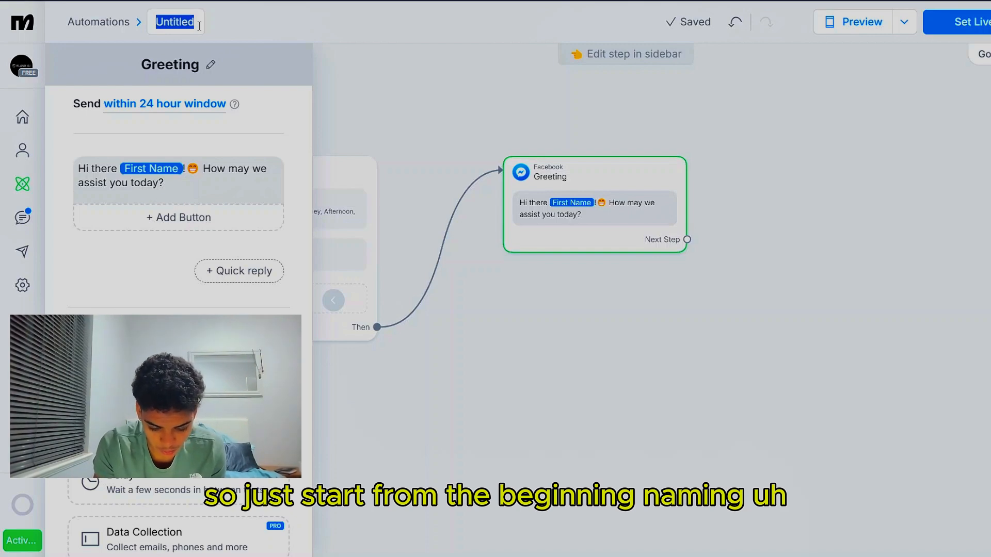
{"action": "type", "text": "YOUTUBE"}
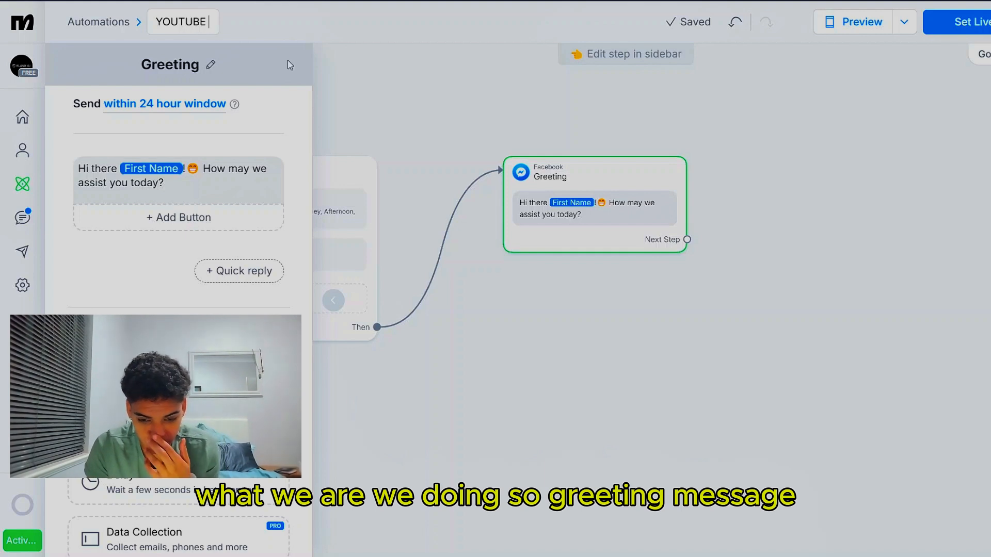
{"action": "mouse_move", "coordinate": [540, 178]}
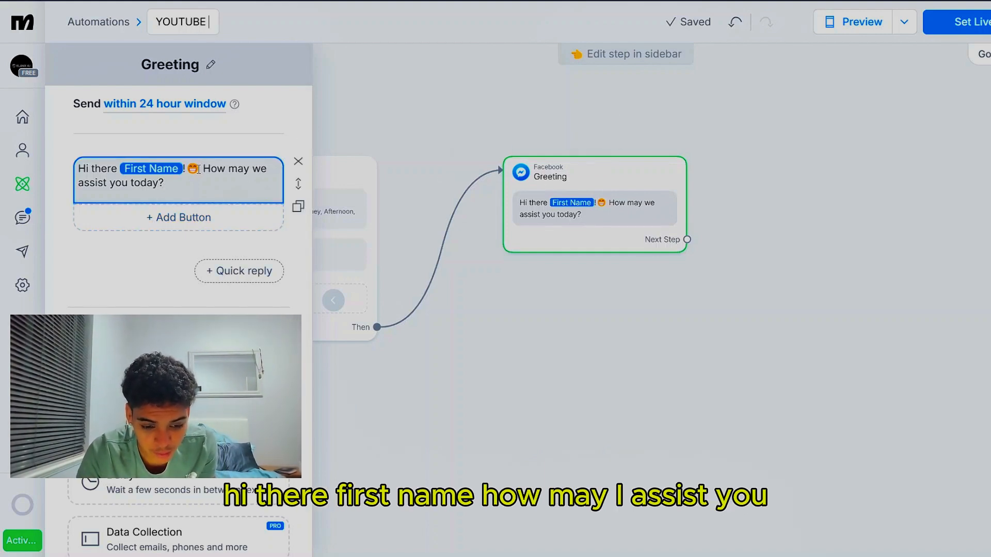
{"action": "left_click", "coordinate": [228, 223]}
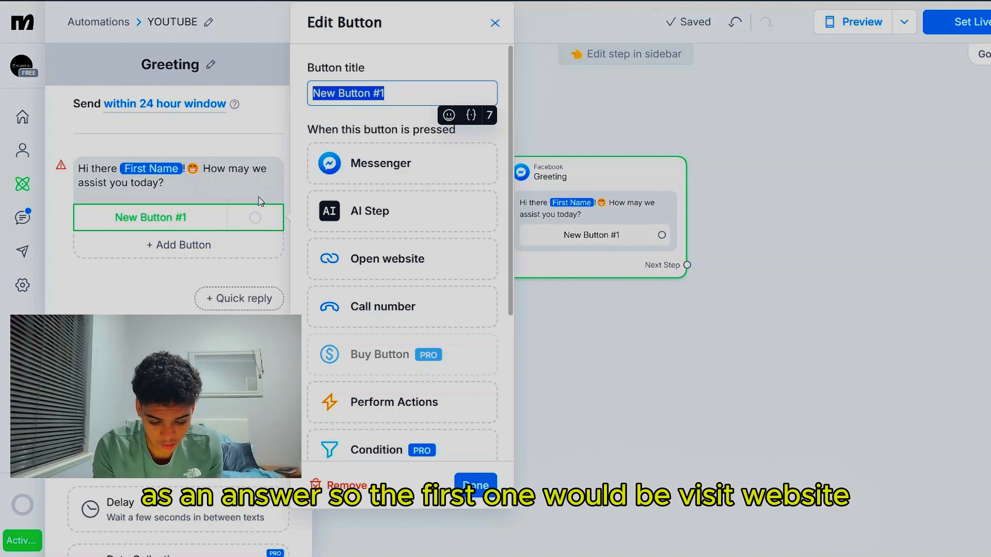
{"action": "type", "text": "Visit"}
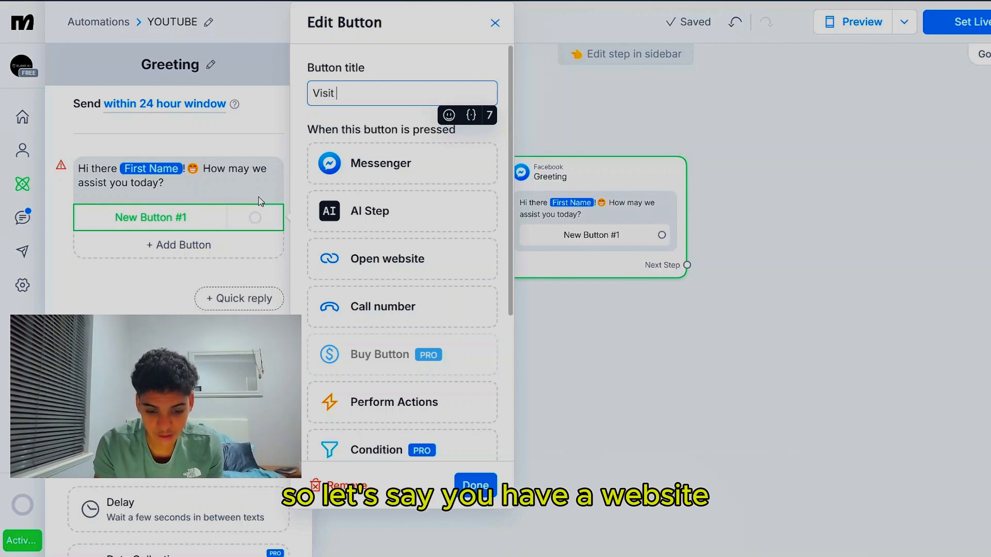
{"action": "type", "text": " website"}
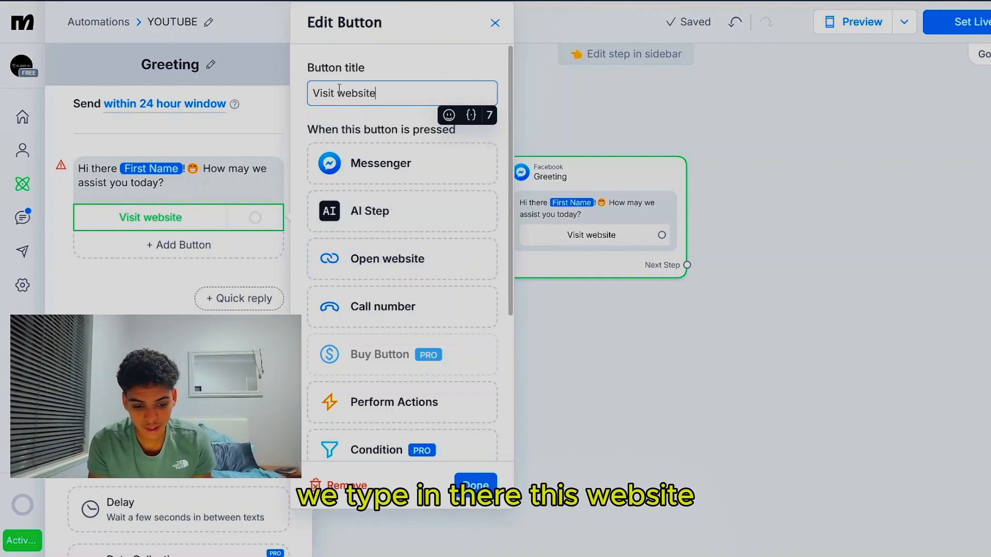
{"action": "left_click", "coordinate": [387, 261]}
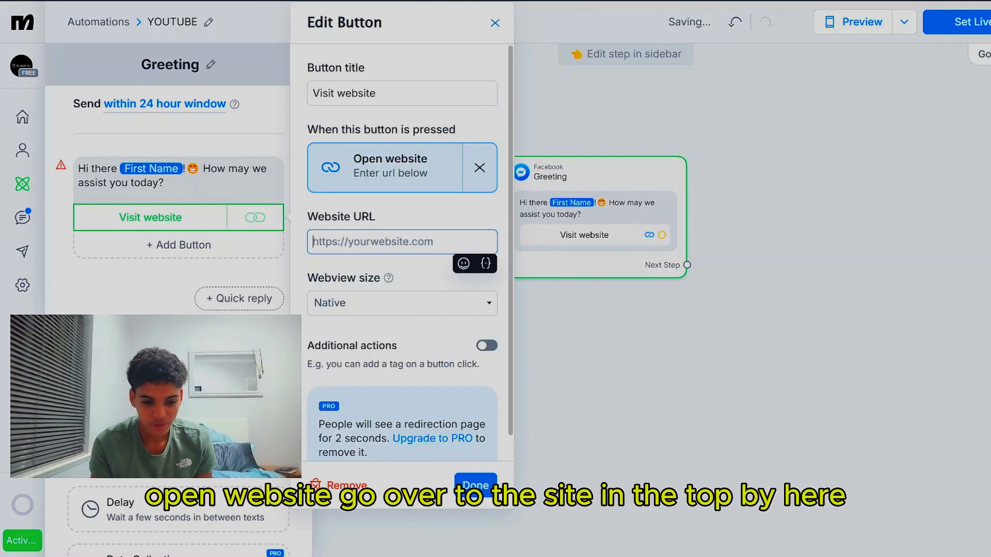
{"action": "left_click", "coordinate": [352, 3]}
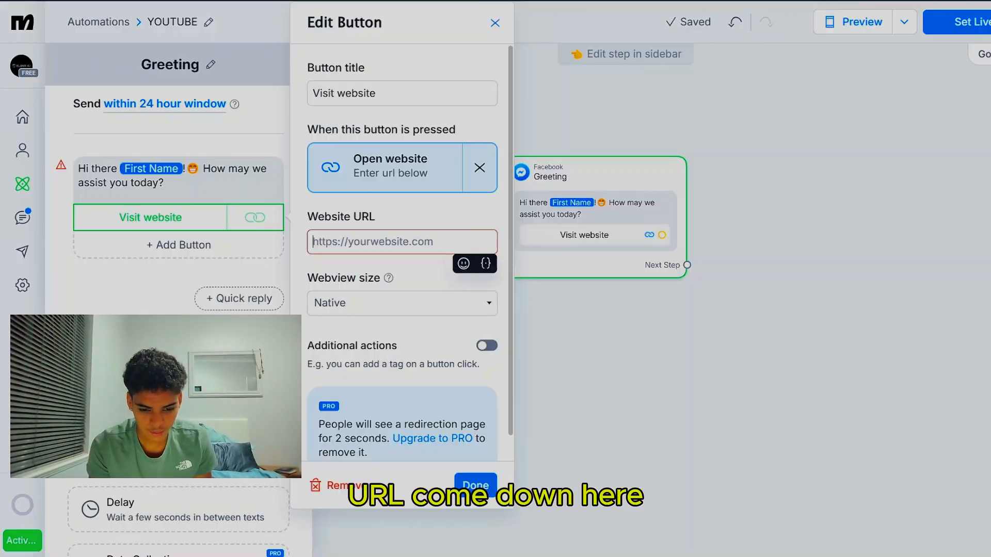
{"action": "type", "text": "https://elanixai.company.site/"}
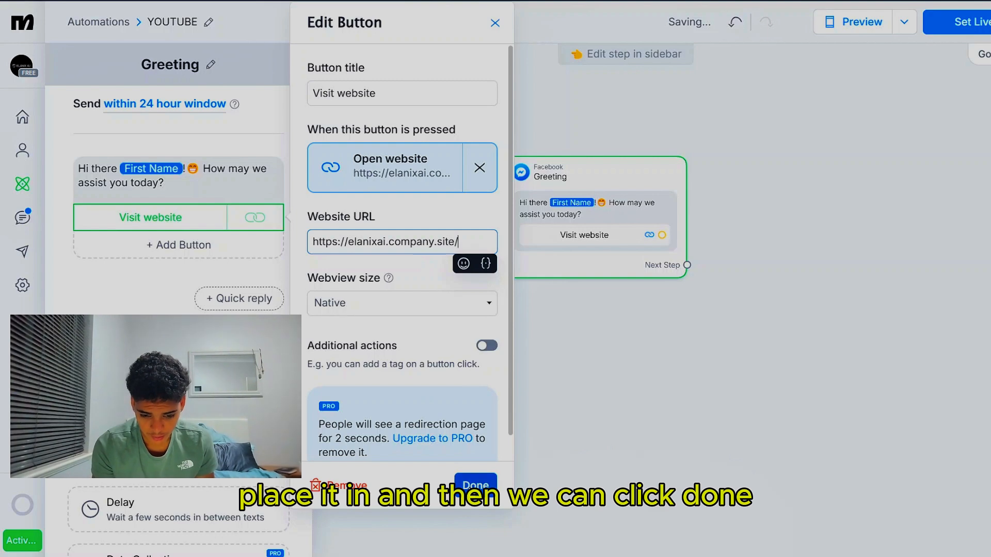
{"action": "left_click", "coordinate": [467, 487]}
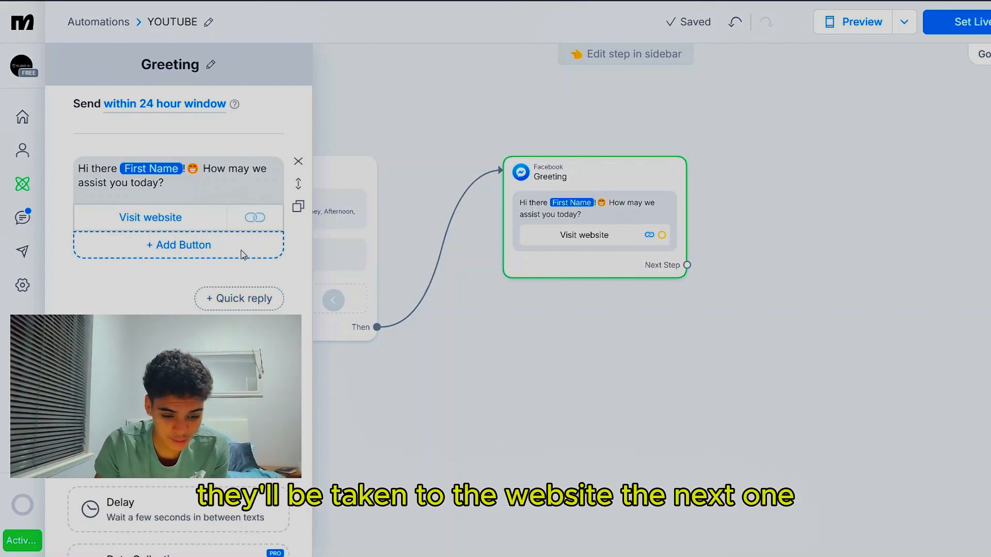
Add a second button titled "Services" to the Greeting message, without assigning it an action
{"action": "left_click", "coordinate": [200, 254]}
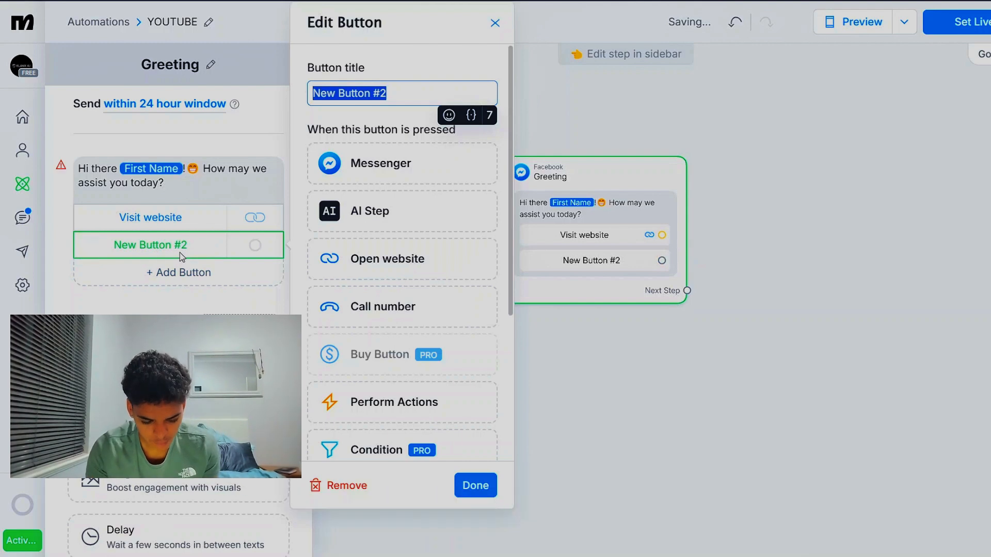
{"action": "type", "text": "S"}
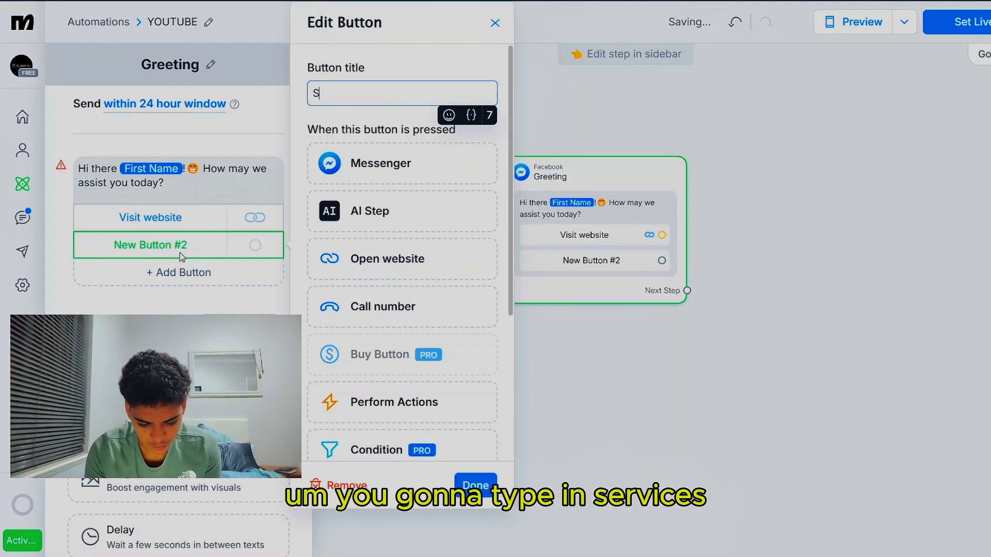
{"action": "type", "text": "ervi"}
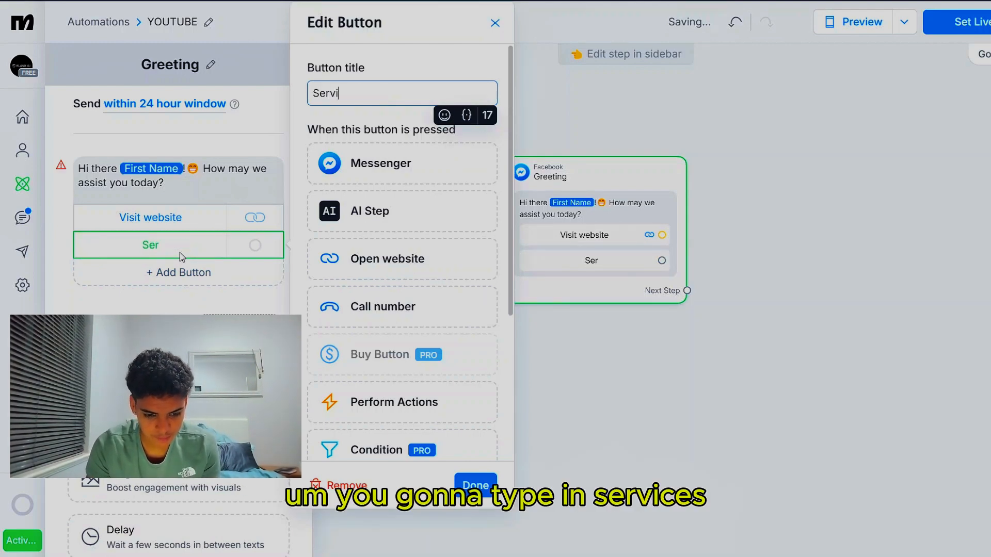
{"action": "type", "text": "ces"}
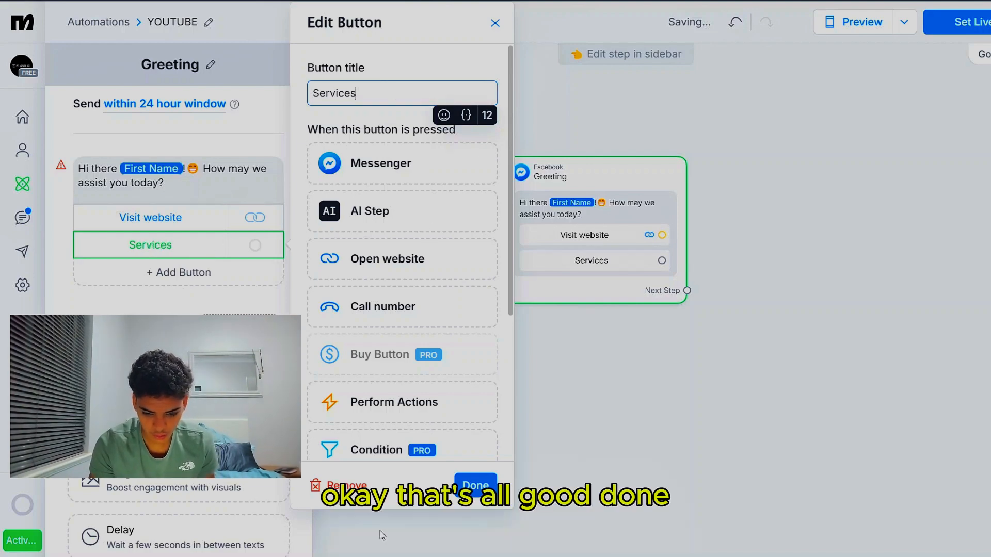
{"action": "left_click", "coordinate": [474, 485]}
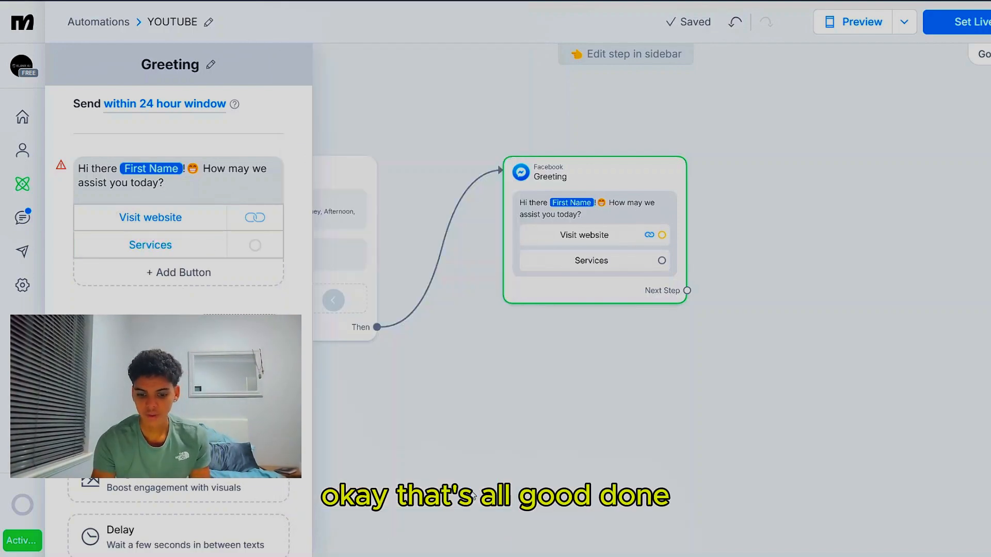
Link the Services button to a new Messenger step beside Greeting and add a Data Collection question with a Text reply to it
{"action": "left_click", "coordinate": [662, 261]}
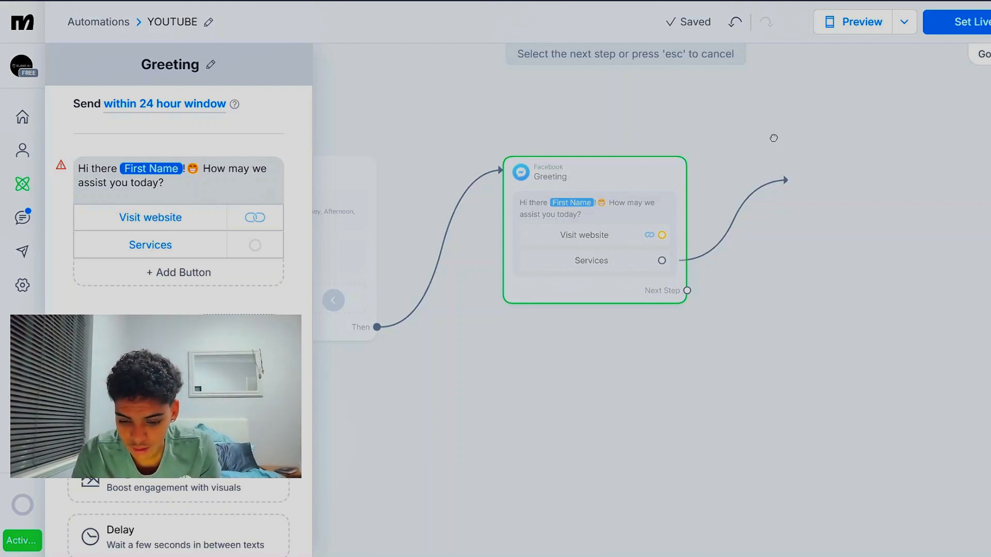
{"action": "left_click", "coordinate": [807, 161]}
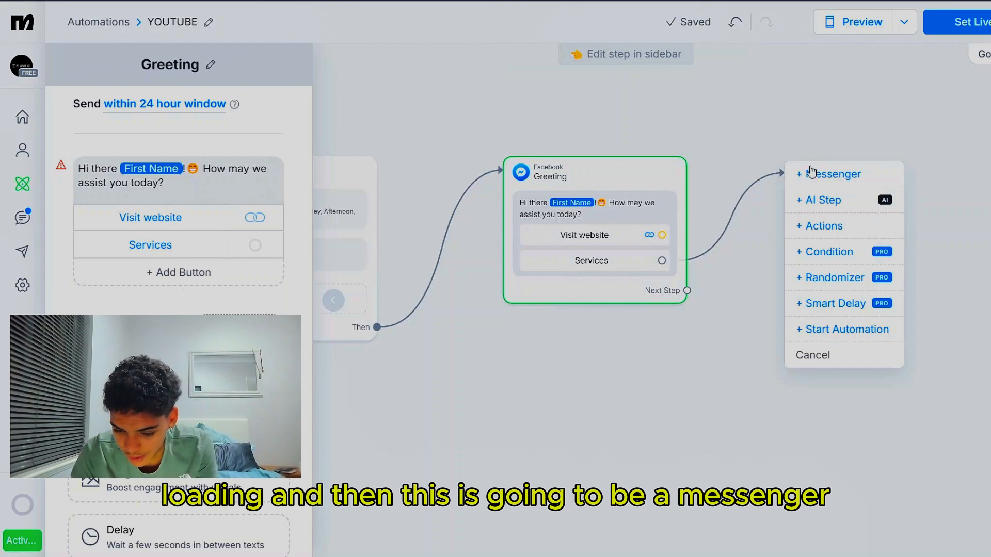
{"action": "left_click", "coordinate": [837, 177]}
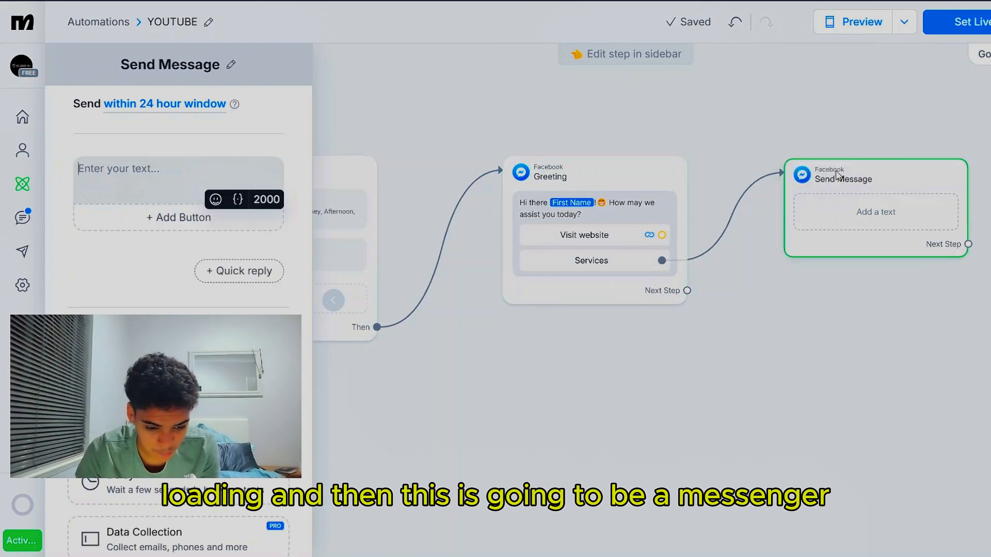
{"action": "scroll", "coordinate": [178, 206], "scroll_direction": "down", "scroll_amount": 3}
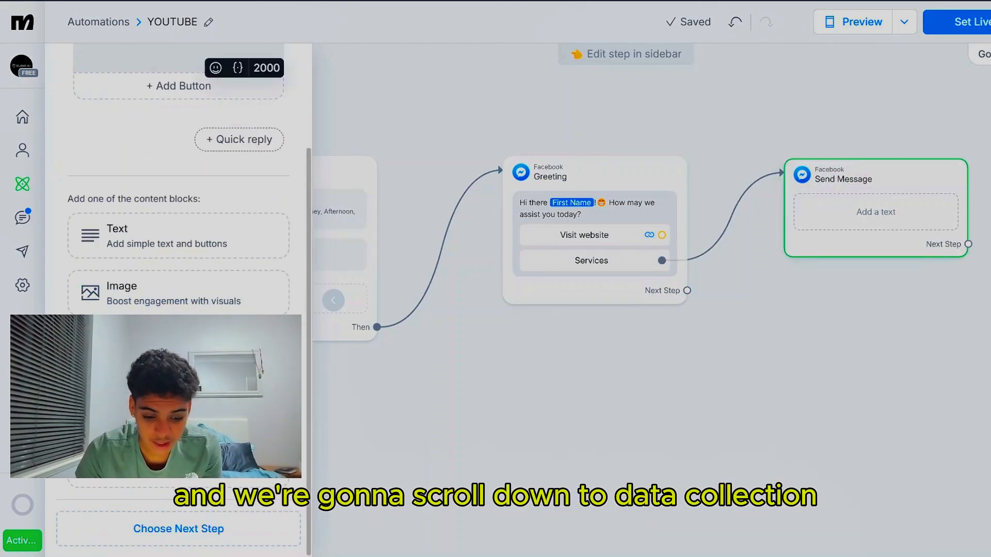
{"action": "left_click", "coordinate": [179, 407]}
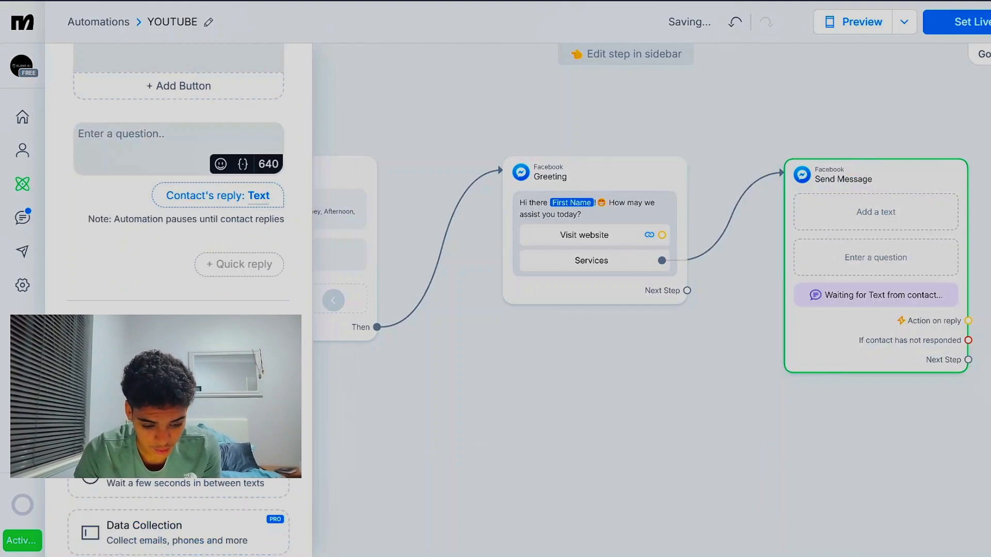
{"action": "scroll", "coordinate": [178, 408], "scroll_direction": "down", "scroll_amount": 2}
{"action": "left_click", "coordinate": [178, 442]}
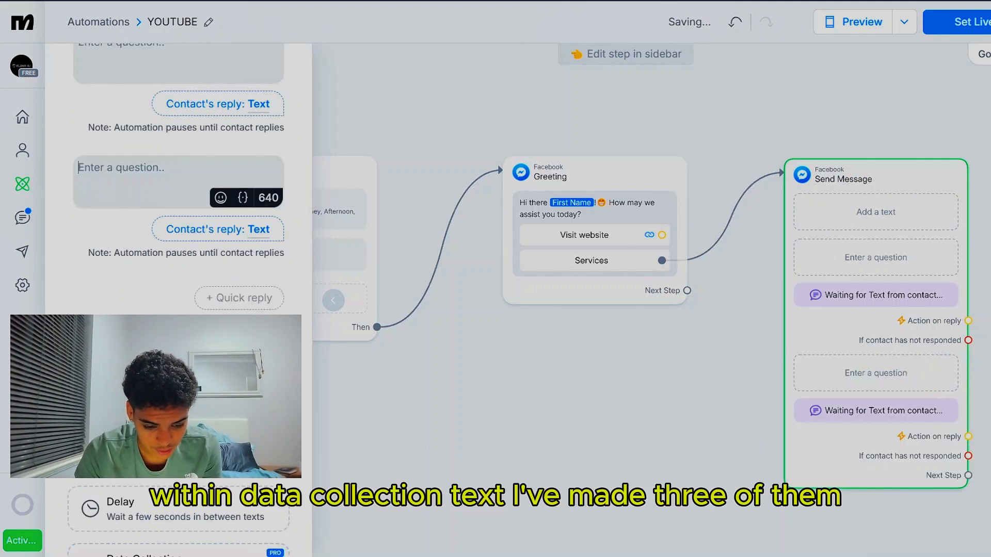
{"action": "left_click", "coordinate": [178, 395]}
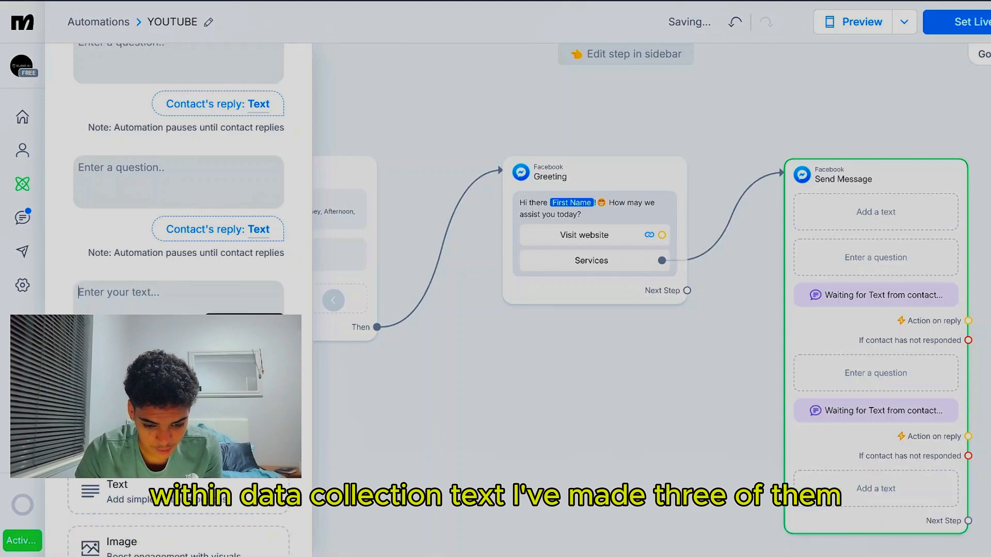
{"action": "left_click", "coordinate": [298, 158]}
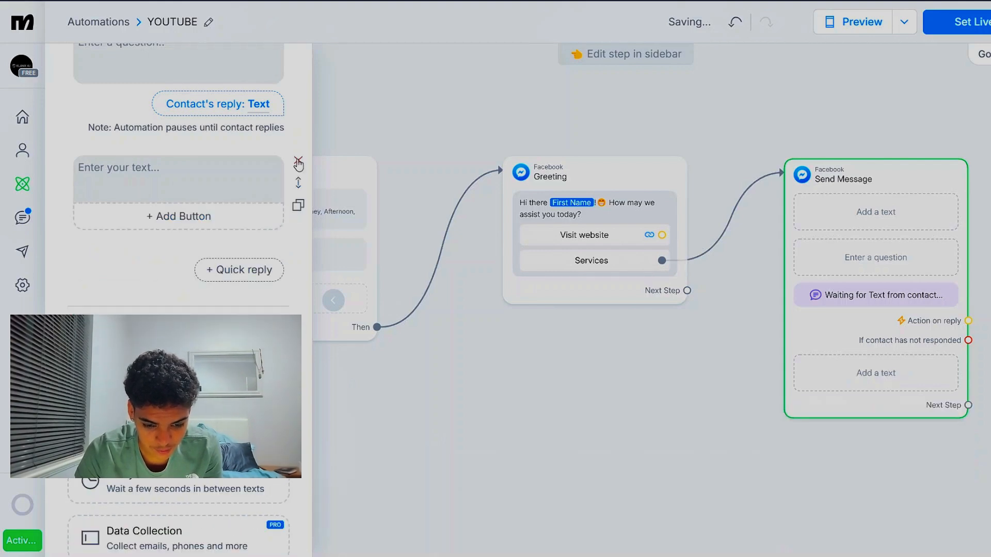
{"action": "scroll", "coordinate": [299, 175], "scroll_direction": "up", "scroll_amount": 2}
{"action": "left_click", "coordinate": [299, 287]}
Delete the empty text block and fill the question with the website's description beginning "We create AI-powered chatbots and virtual receptionists"
{"action": "scroll", "coordinate": [295, 258], "scroll_direction": "up", "scroll_amount": 2}
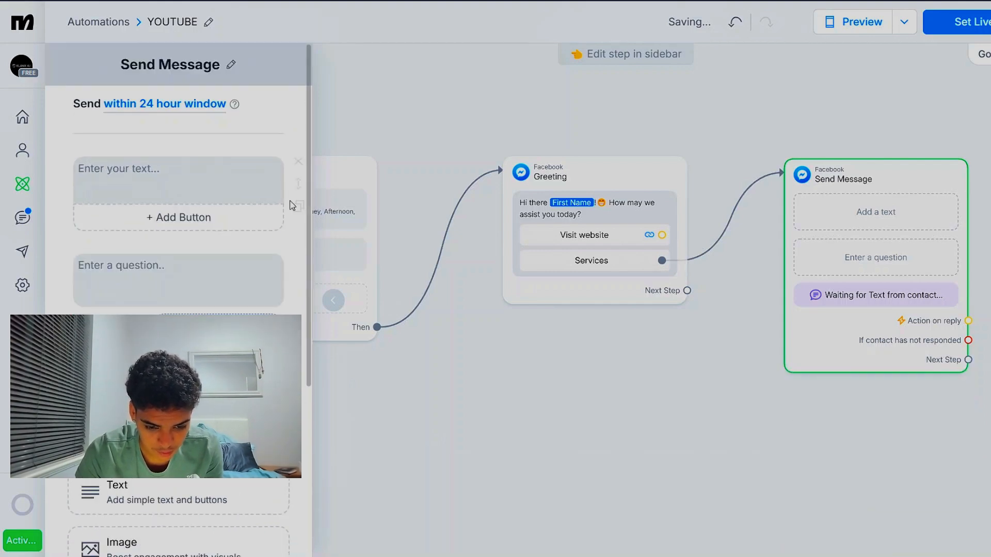
{"action": "left_click", "coordinate": [298, 163]}
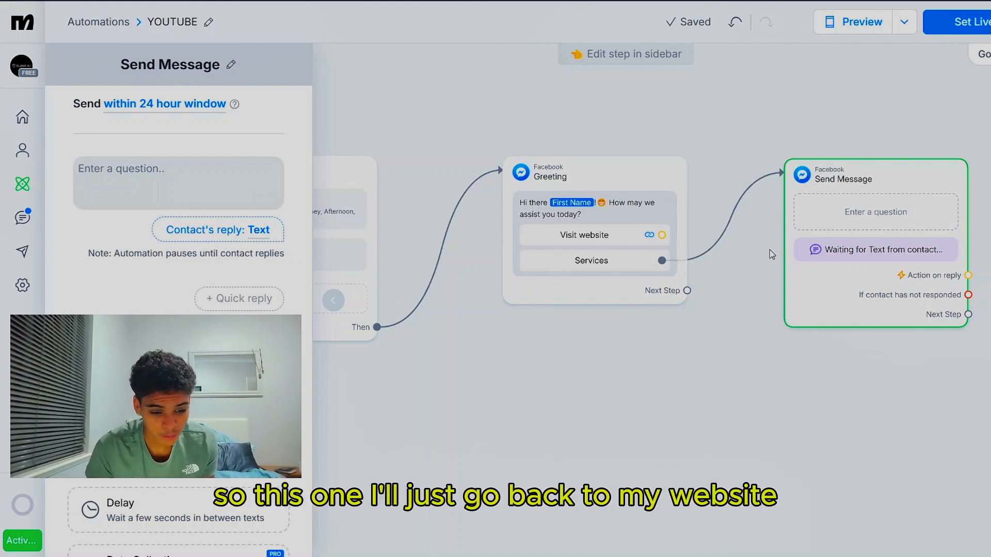
{"action": "left_click", "coordinate": [167, 167]}
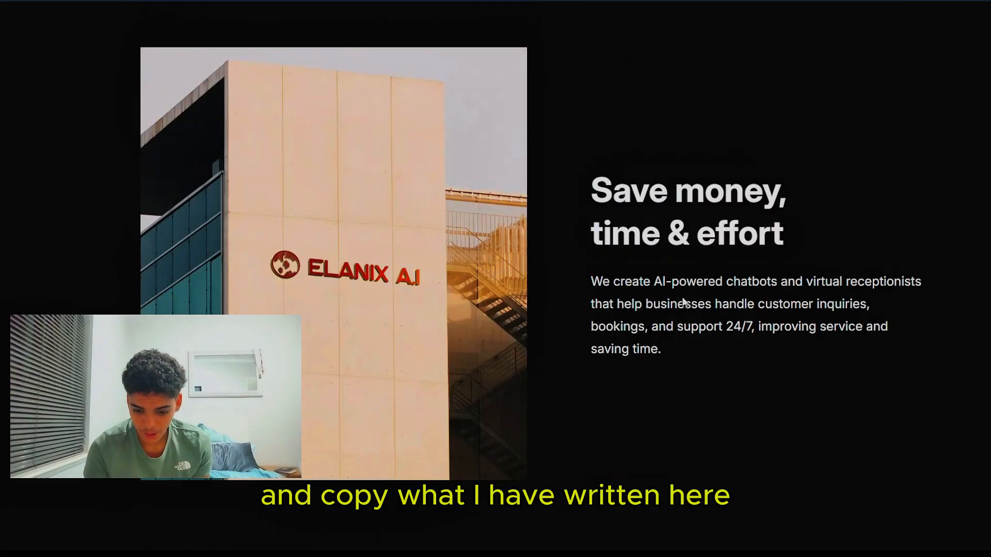
{"action": "left_click_drag", "start_coordinate": [666, 352], "coordinate": [590, 287]}
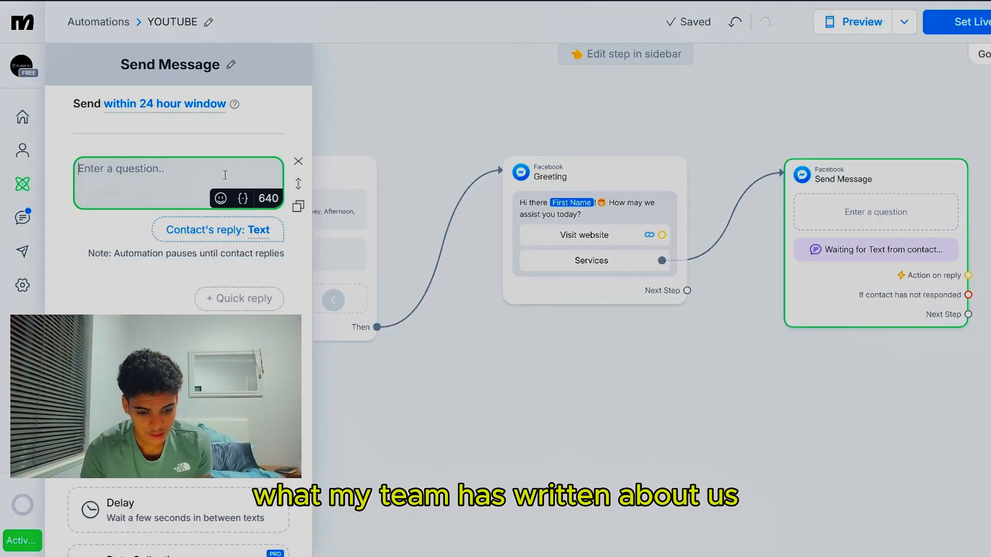
{"action": "type", "text": "We create AI-powered chatbots and virtual receptionists that help businesses handle customer inquiries, bookings, and support 24/7, improving service and saving time."}
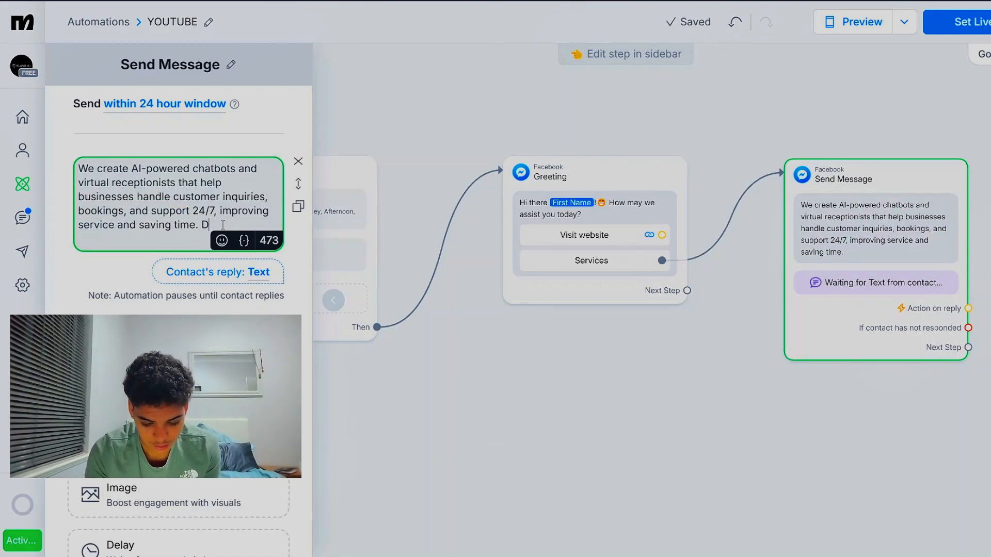
Append "Did that answer your question?" to the end of the question text
{"action": "type", "text": "Did"}
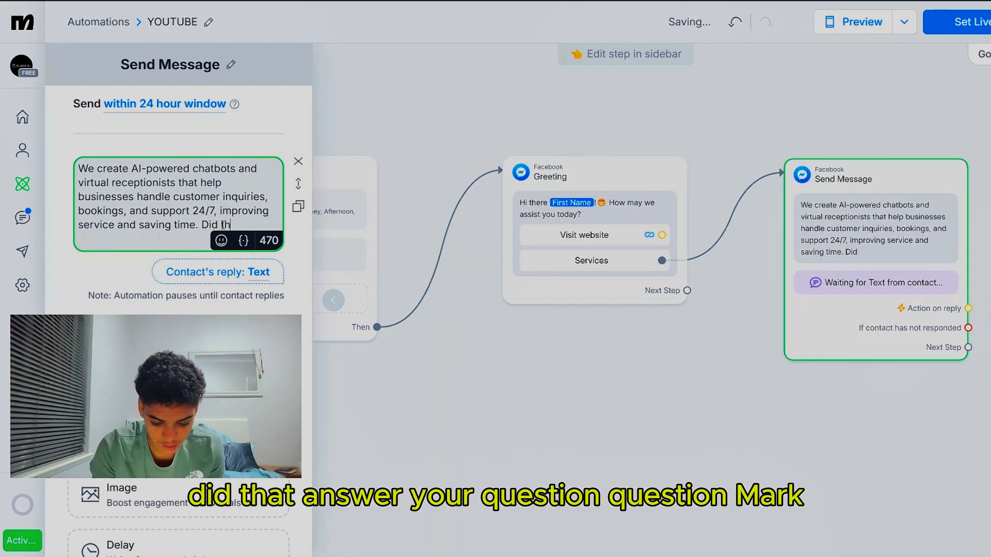
{"action": "type", "text": " that answer you"}
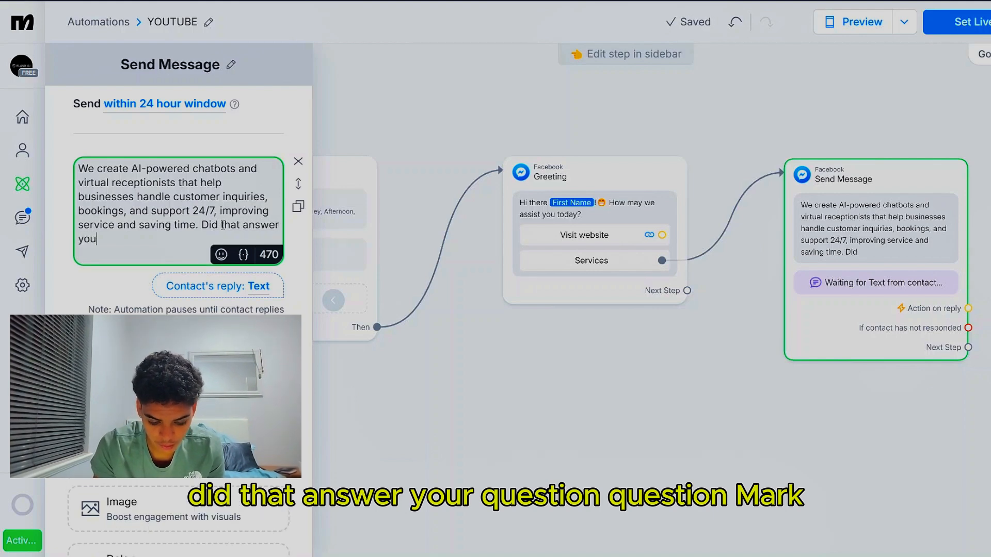
{"action": "type", "text": "r question?"}
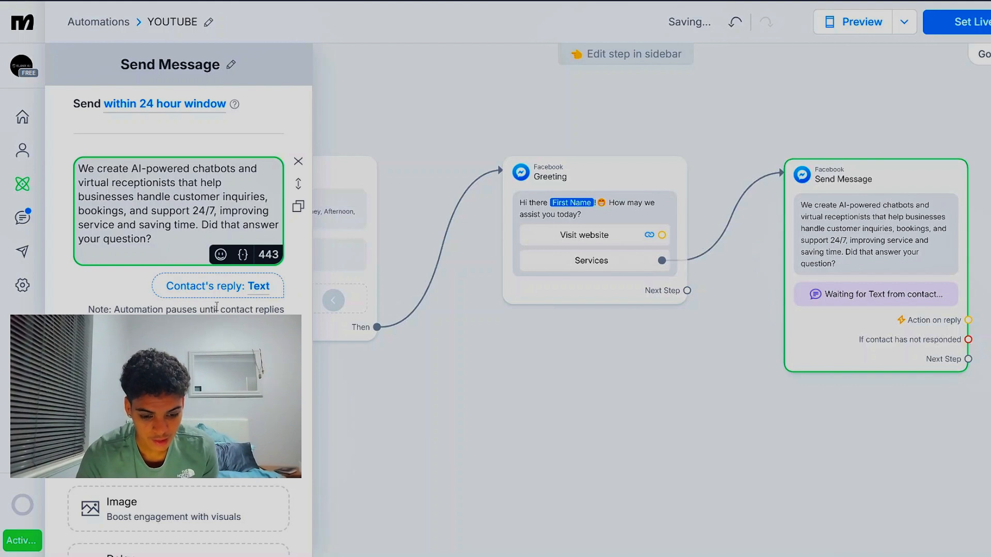
Save the contact's reply from the services question to the existing custom field Response
{"action": "left_click", "coordinate": [217, 288]}
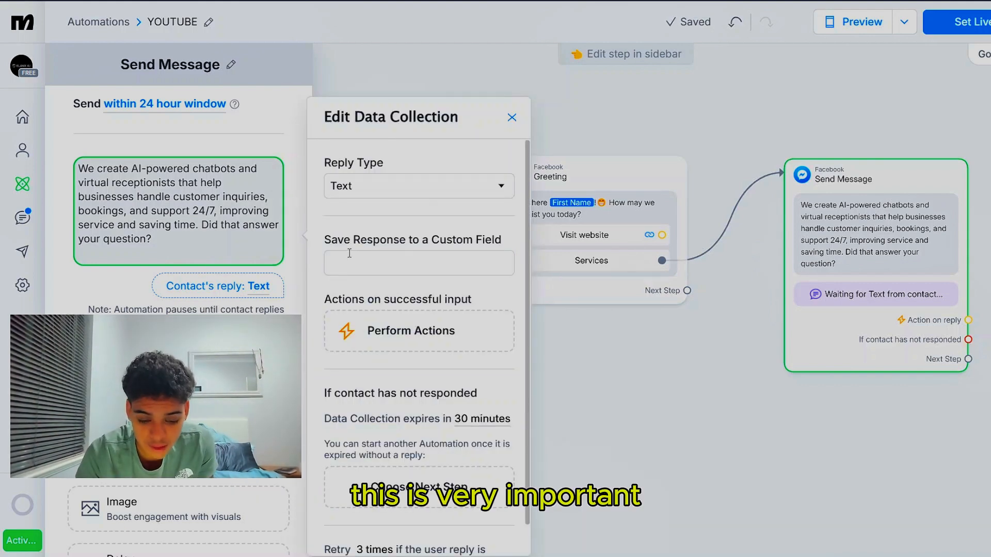
{"action": "left_click", "coordinate": [369, 262]}
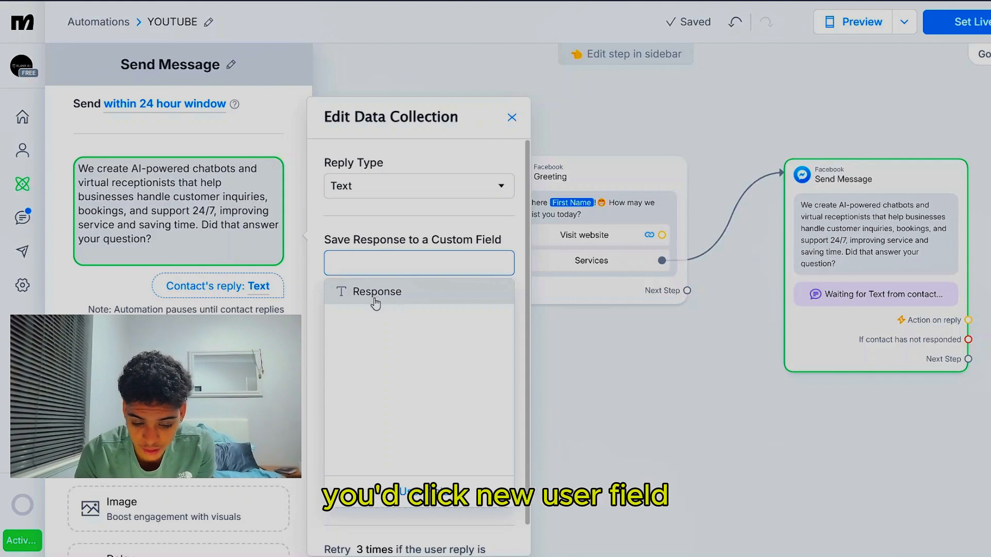
{"action": "left_click", "coordinate": [402, 497]}
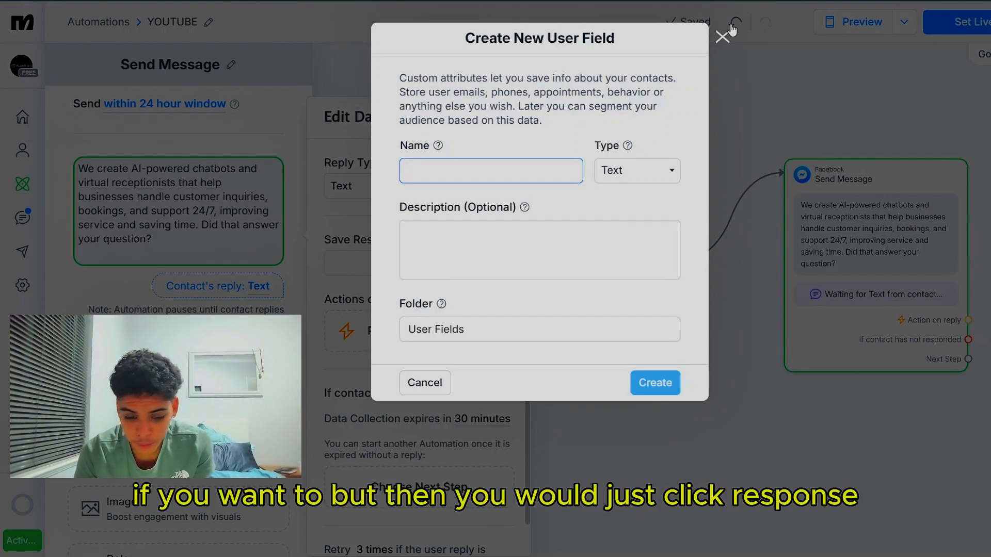
{"action": "left_click", "coordinate": [722, 38]}
{"action": "left_click", "coordinate": [393, 265]}
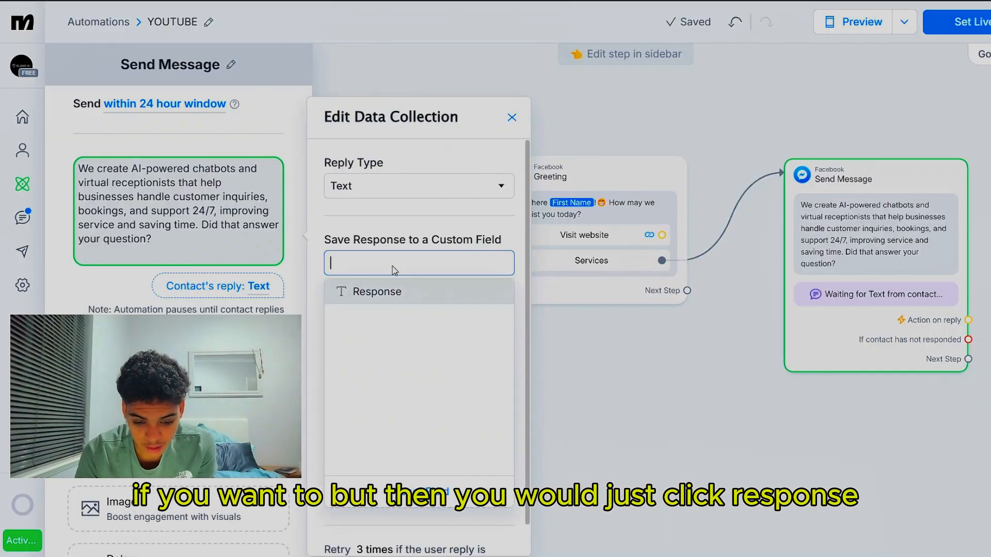
{"action": "left_click", "coordinate": [372, 290]}
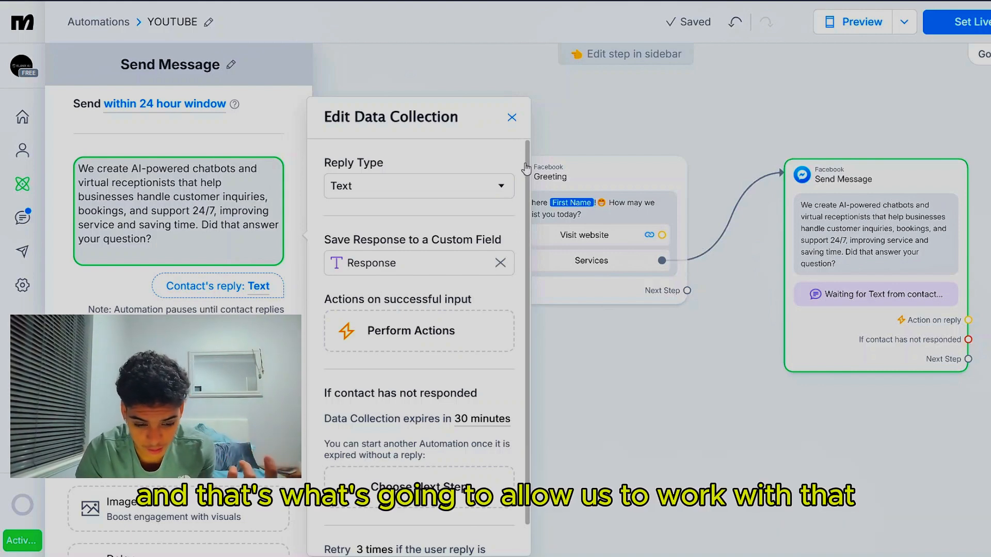
{"action": "left_click", "coordinate": [511, 118]}
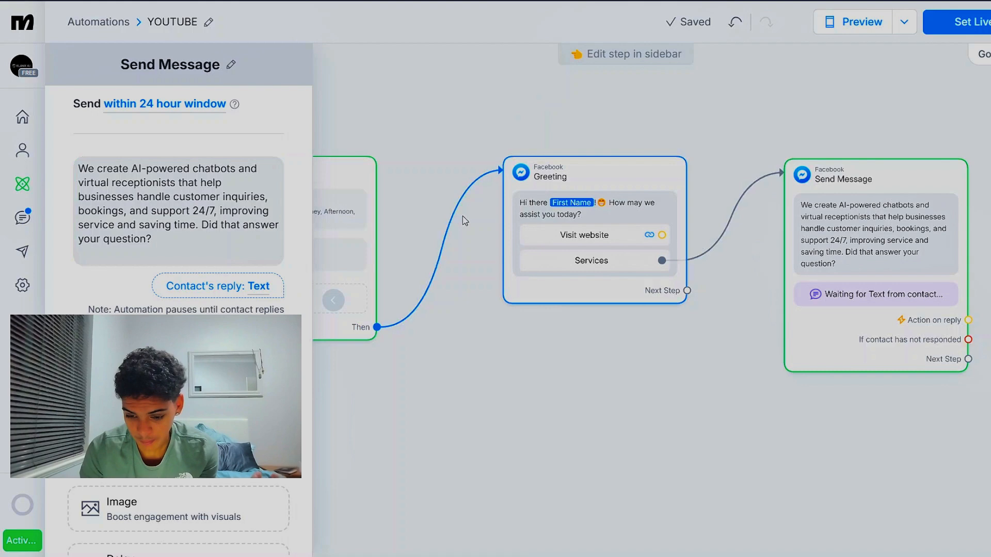
{"action": "left_click", "coordinate": [519, 364]}
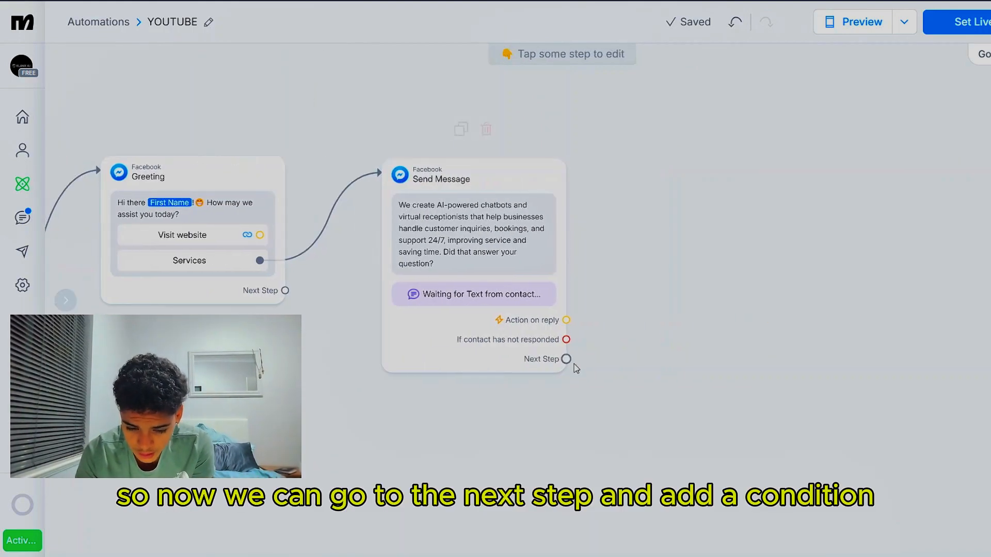
Add a Condition as the next step after the services question and make it match any of the following conditions
{"action": "left_click", "coordinate": [566, 359]}
{"action": "left_click", "coordinate": [680, 201]}
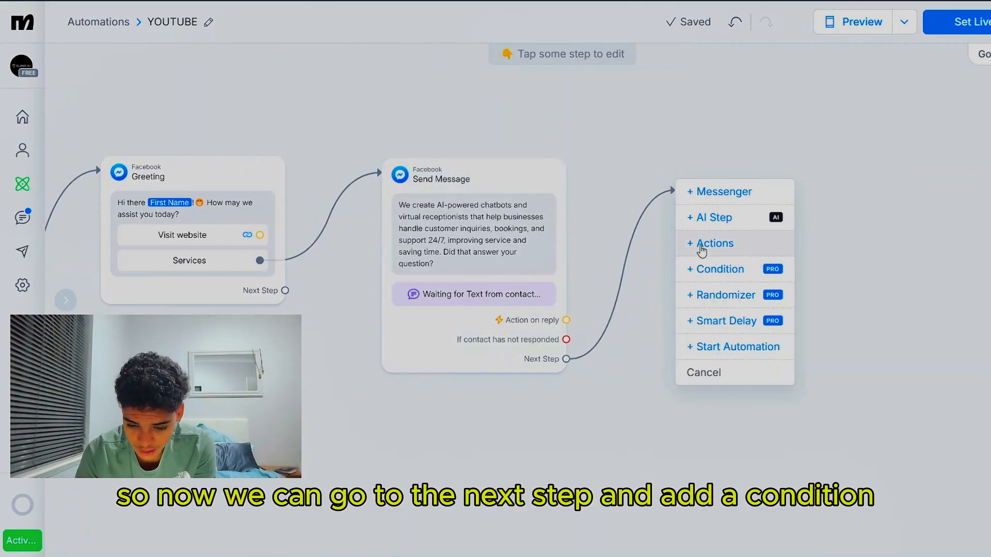
{"action": "left_click", "coordinate": [708, 267]}
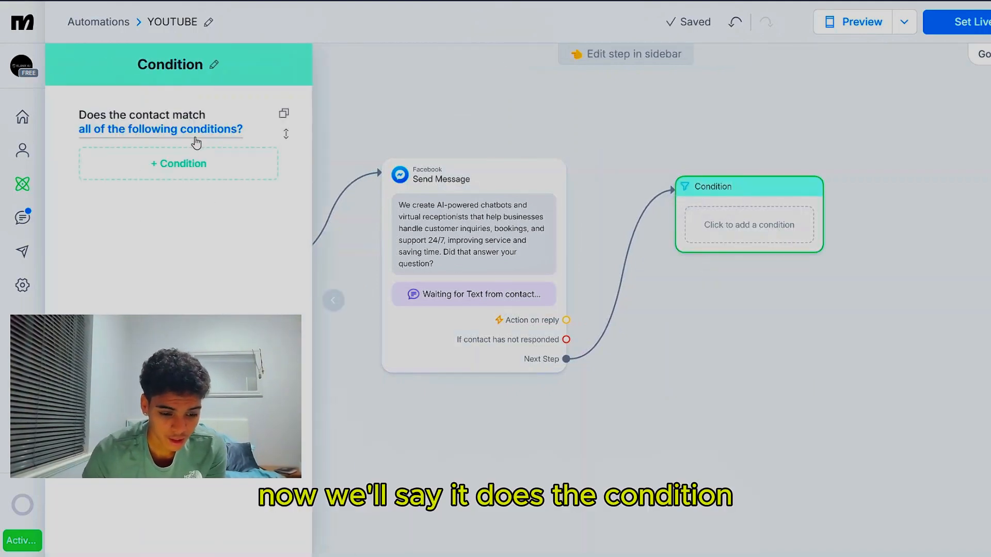
{"action": "left_click", "coordinate": [194, 132]}
{"action": "left_click", "coordinate": [90, 191]}
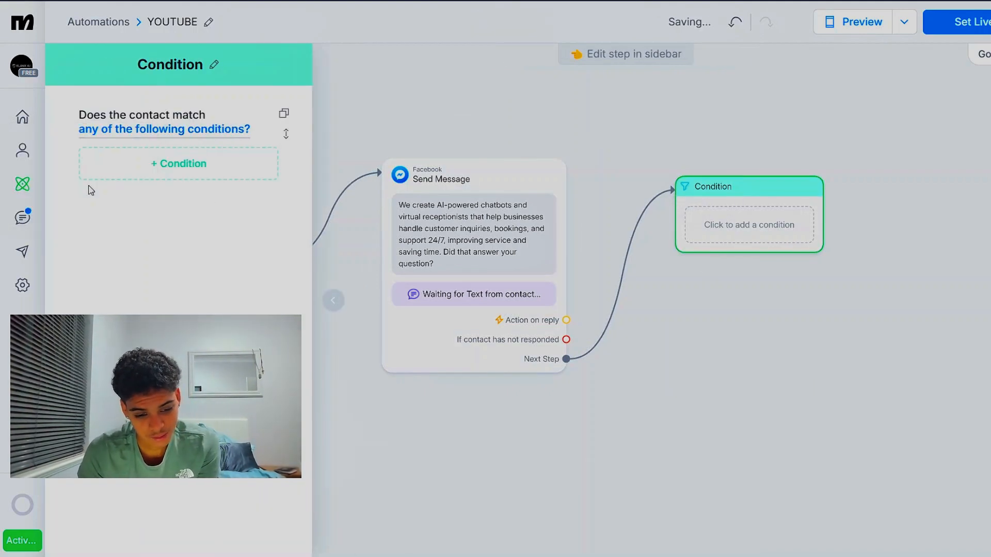
Add a condition that the custom user field Response contains "yes"
{"action": "left_click", "coordinate": [169, 172]}
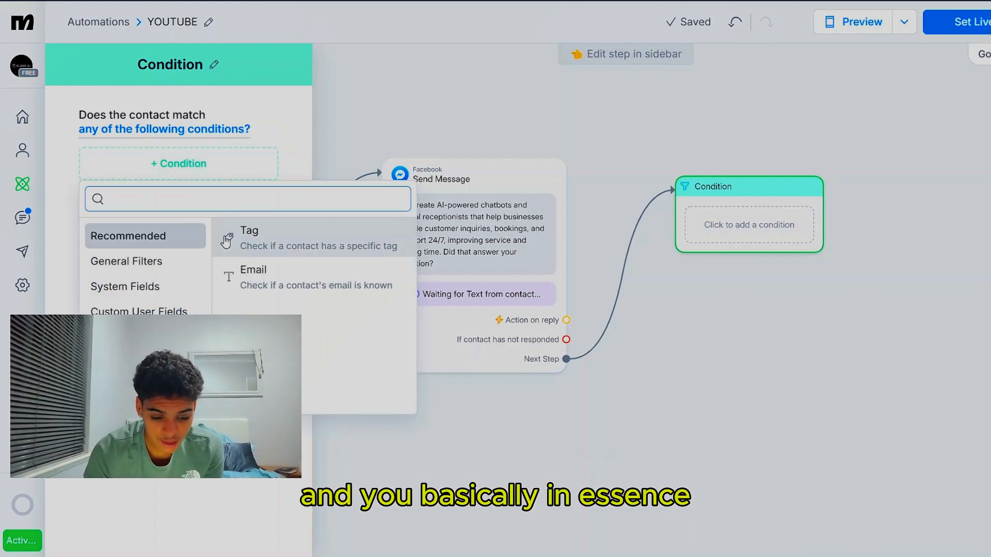
{"action": "left_click", "coordinate": [170, 312]}
{"action": "left_click", "coordinate": [256, 231]}
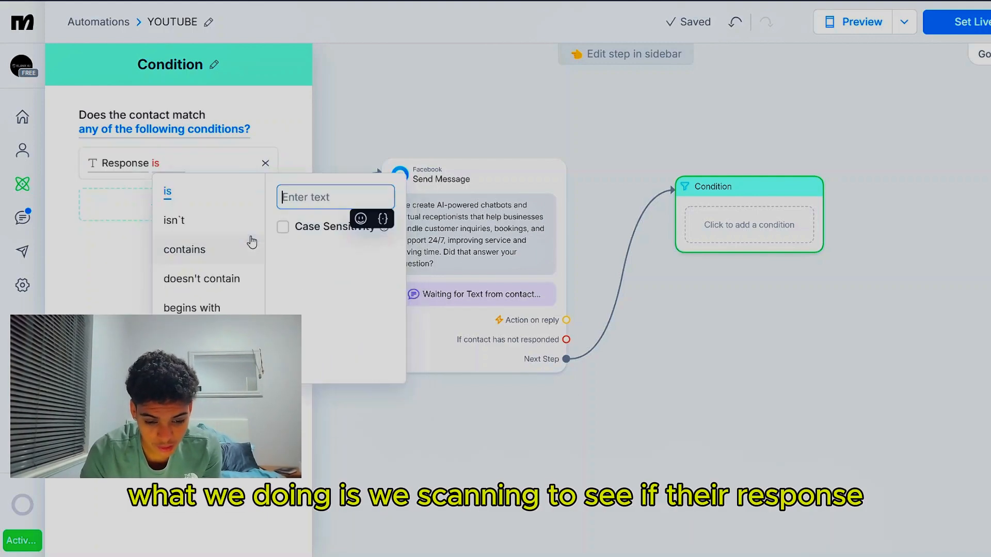
{"action": "left_click", "coordinate": [186, 249]}
{"action": "left_click", "coordinate": [300, 203]}
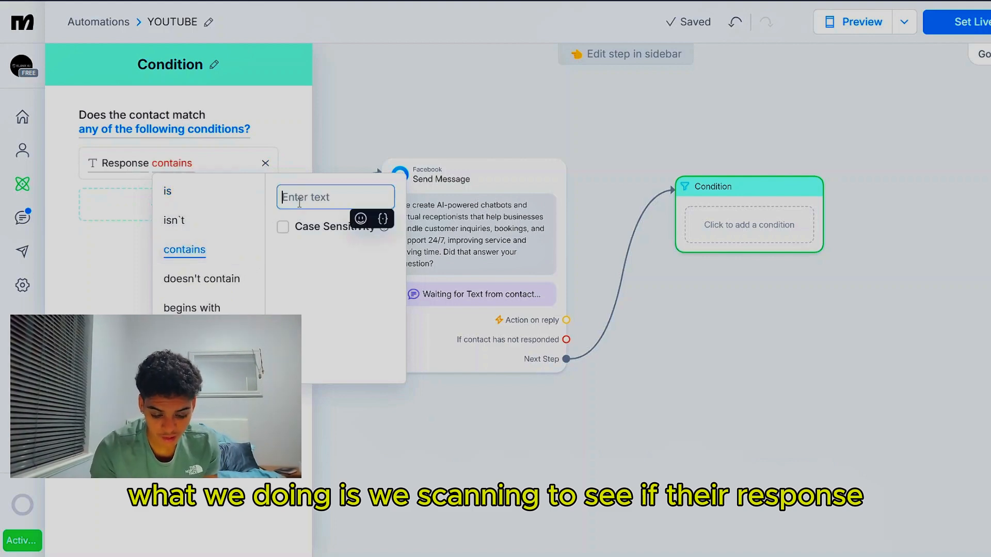
{"action": "type", "text": "yes"}
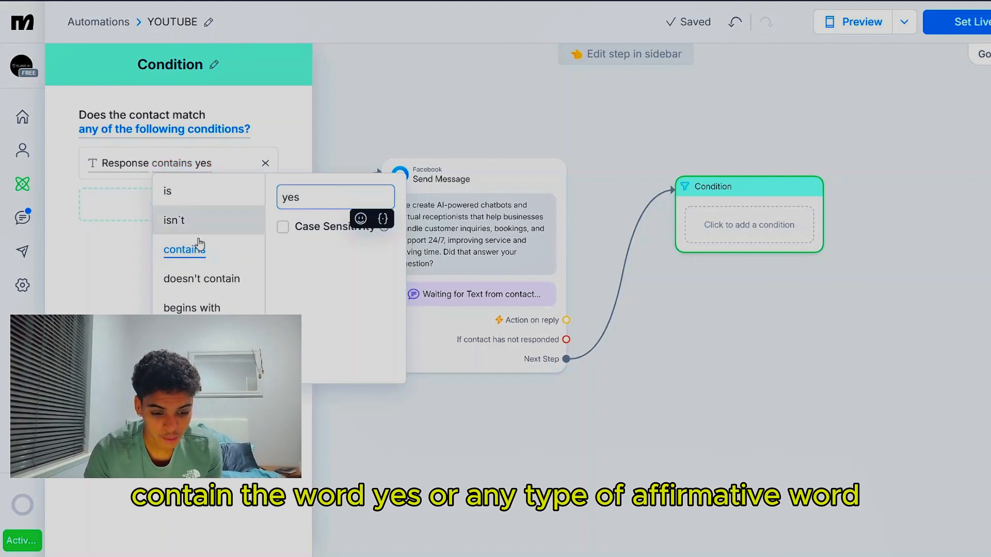
{"action": "left_click", "coordinate": [129, 266]}
Add a second condition that Response contains "yeah"
{"action": "left_click", "coordinate": [192, 204]}
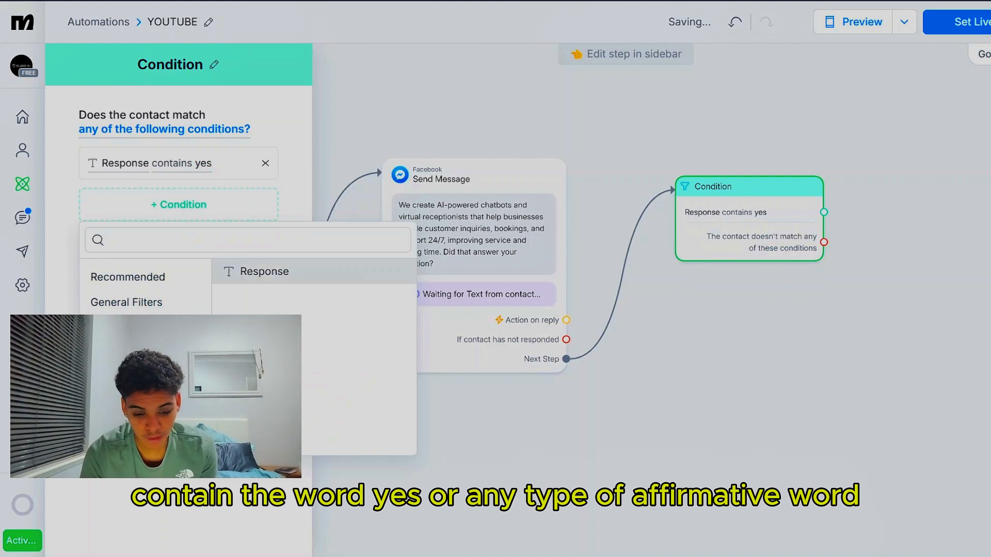
{"action": "left_click", "coordinate": [282, 279]}
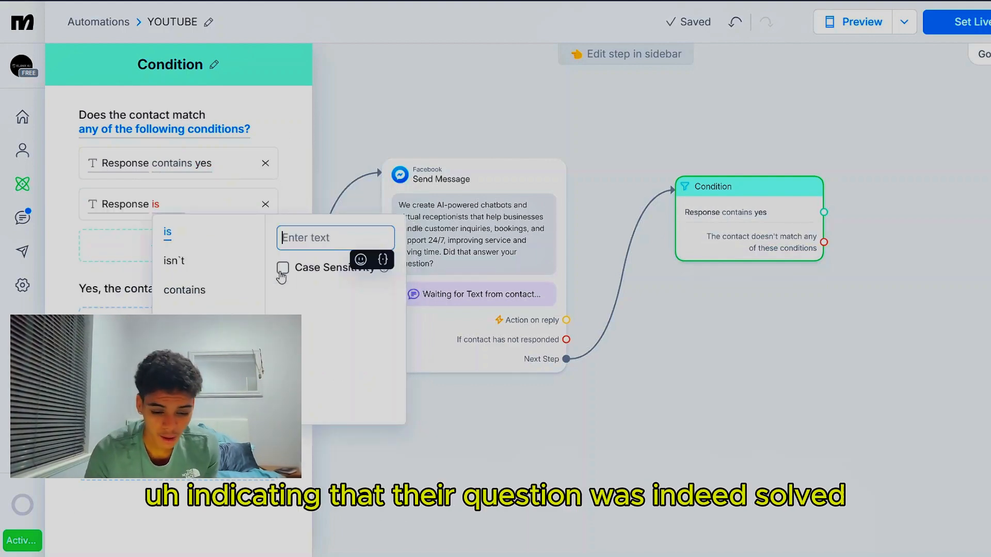
{"action": "left_click", "coordinate": [207, 294]}
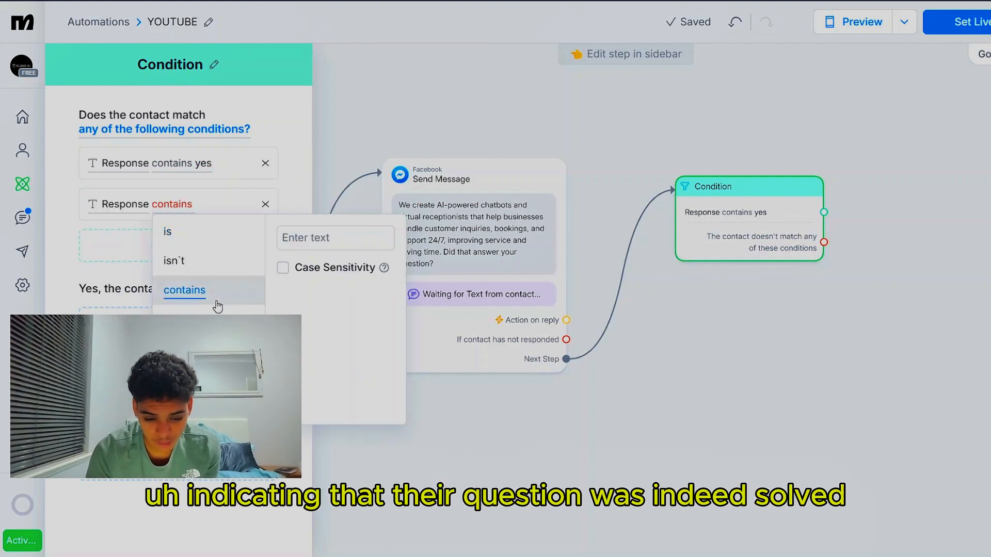
{"action": "left_click", "coordinate": [299, 240]}
{"action": "type", "text": "yeah"}
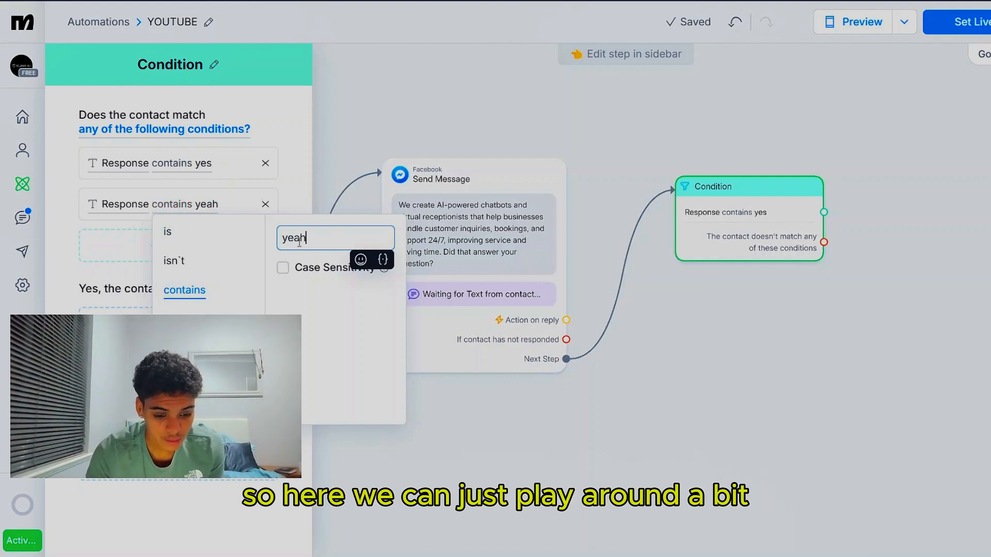
{"action": "left_click", "coordinate": [58, 264]}
Add a third condition that Response contains "okay"
{"action": "left_click", "coordinate": [175, 259]}
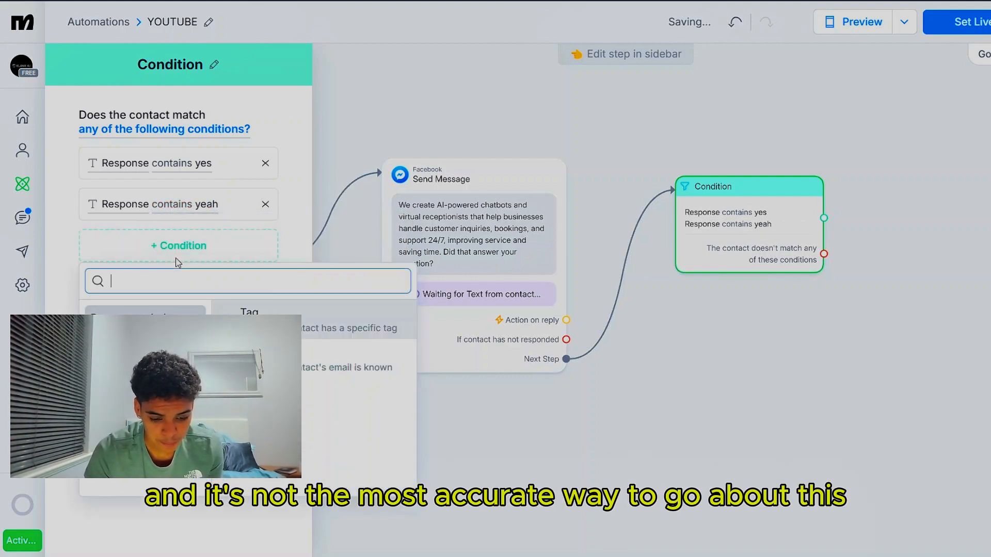
{"action": "left_click", "coordinate": [301, 320]}
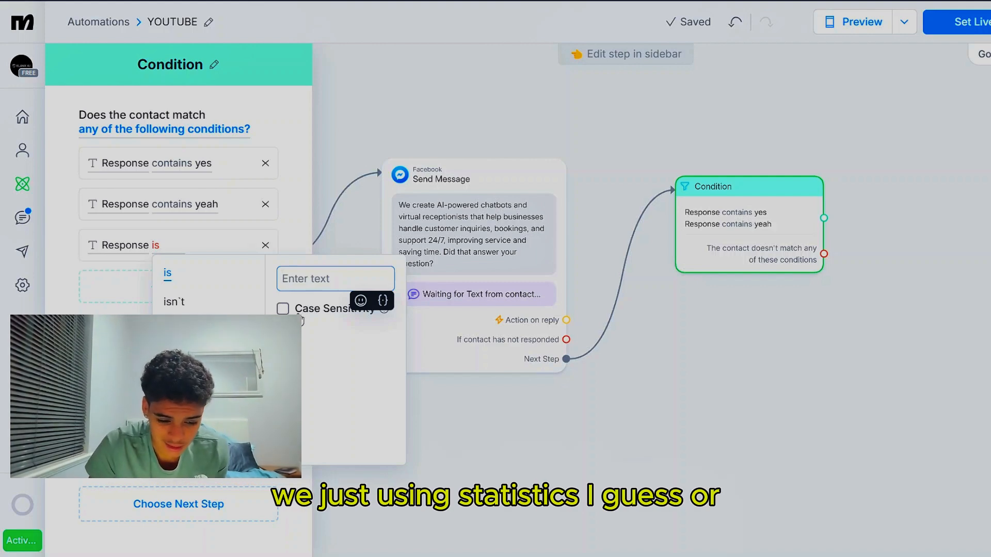
{"action": "left_click", "coordinate": [183, 331]}
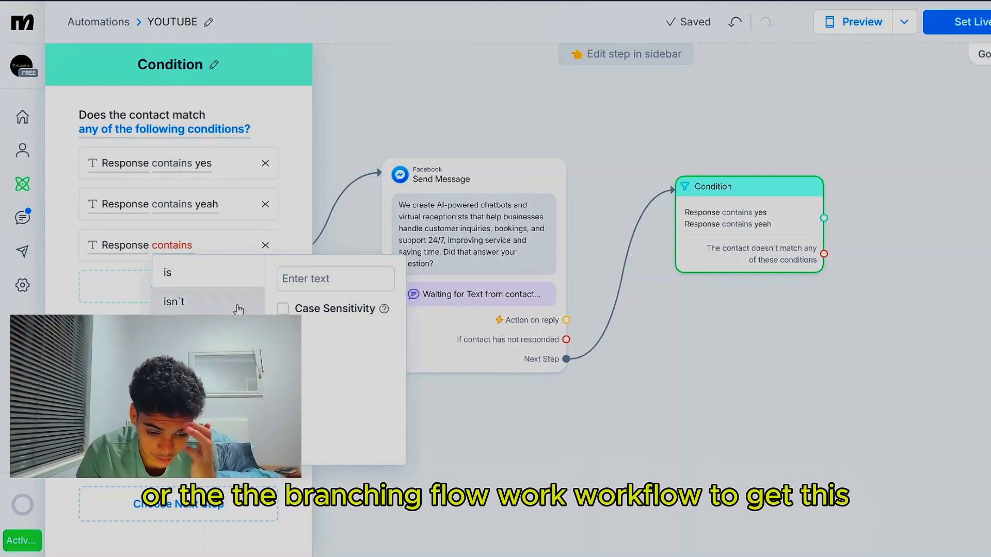
{"action": "left_click", "coordinate": [300, 277]}
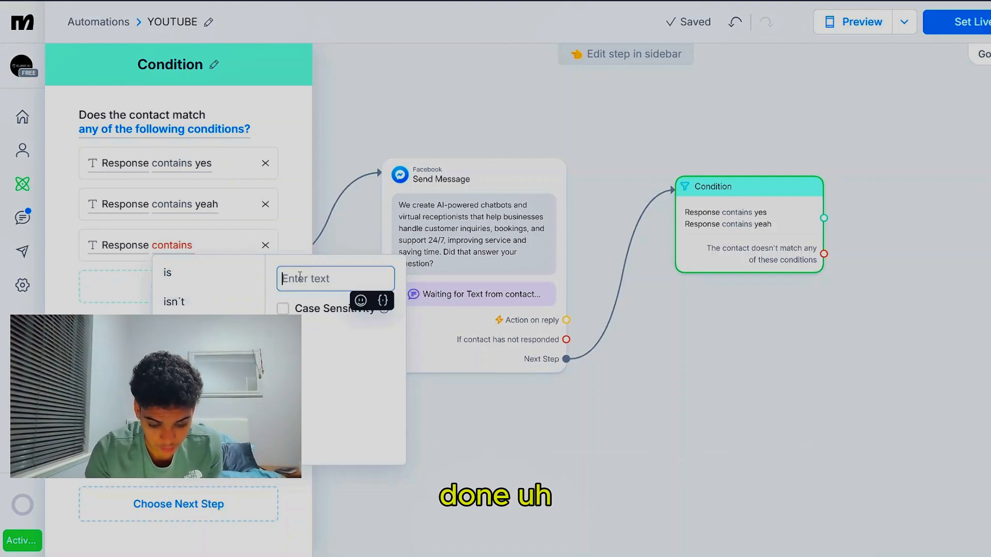
{"action": "type", "text": "okay"}
{"action": "left_click", "coordinate": [136, 304]}
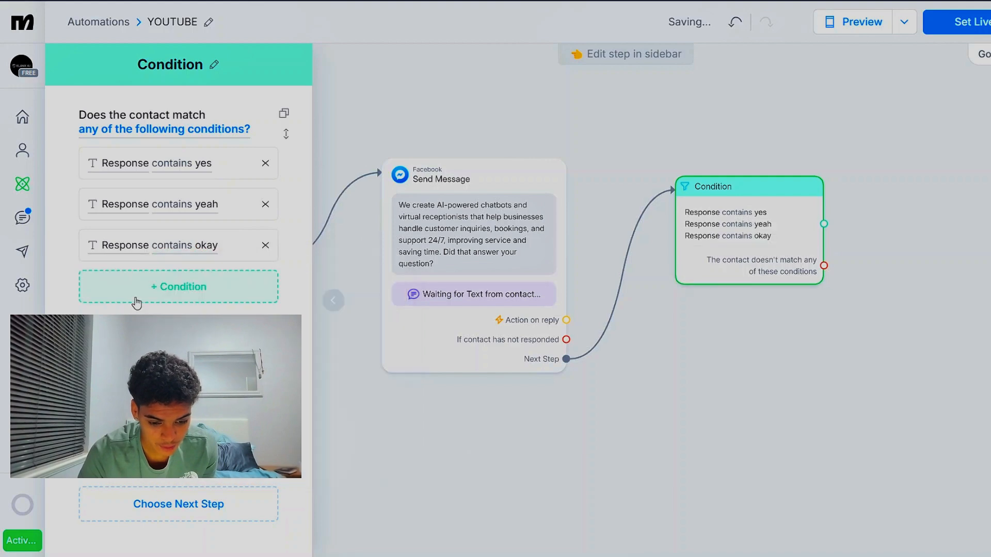
Add a fourth condition that Response contains "does" and close the Condition step's settings
{"action": "left_click", "coordinate": [137, 303]}
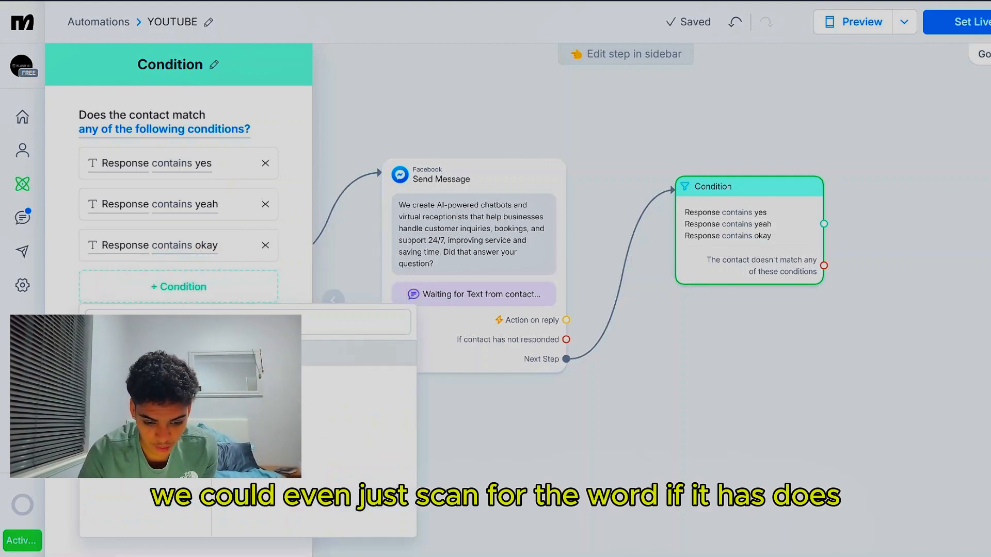
{"action": "left_click", "coordinate": [263, 354]}
{"action": "left_click", "coordinate": [212, 365]}
{"action": "left_click", "coordinate": [331, 317]}
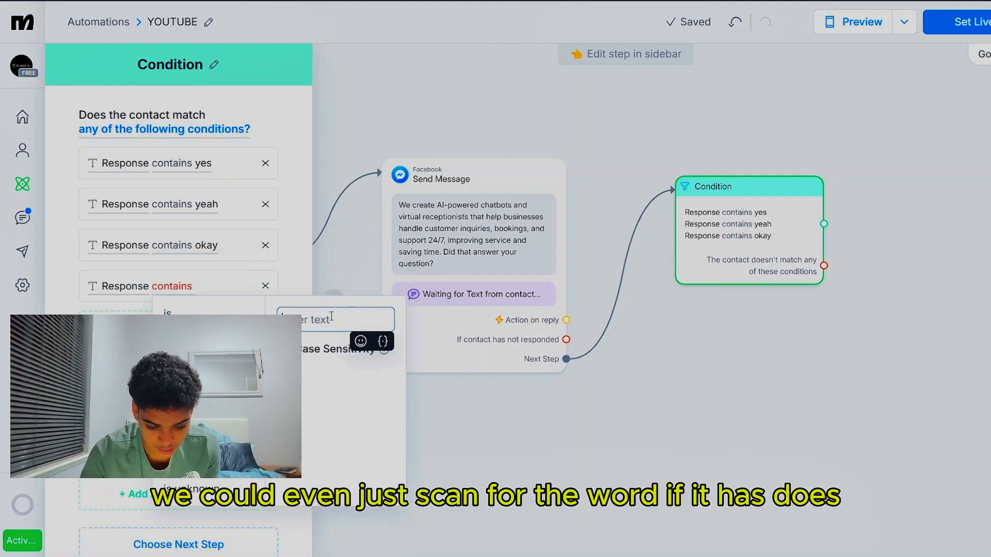
{"action": "type", "text": "does"}
{"action": "key", "text": "Return"}
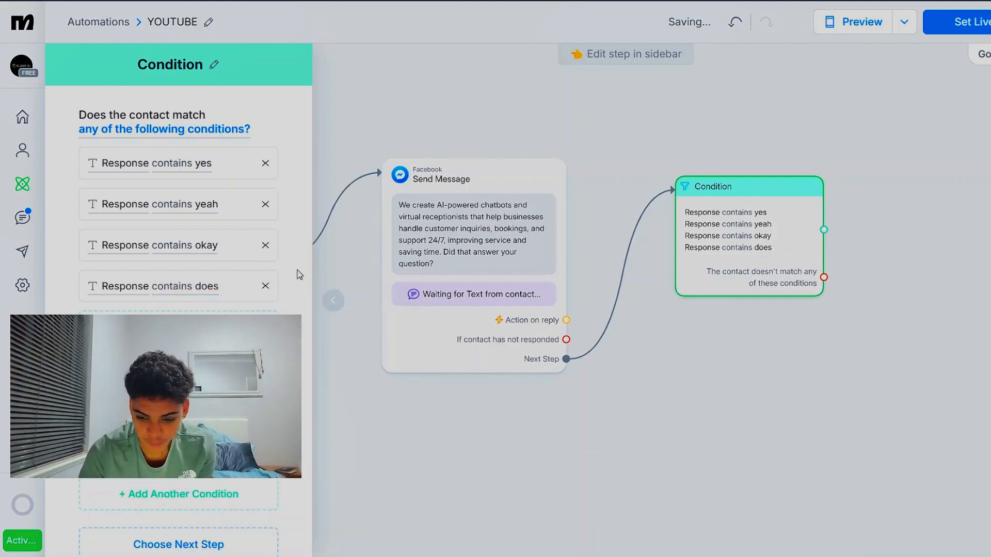
{"action": "left_click", "coordinate": [714, 361]}
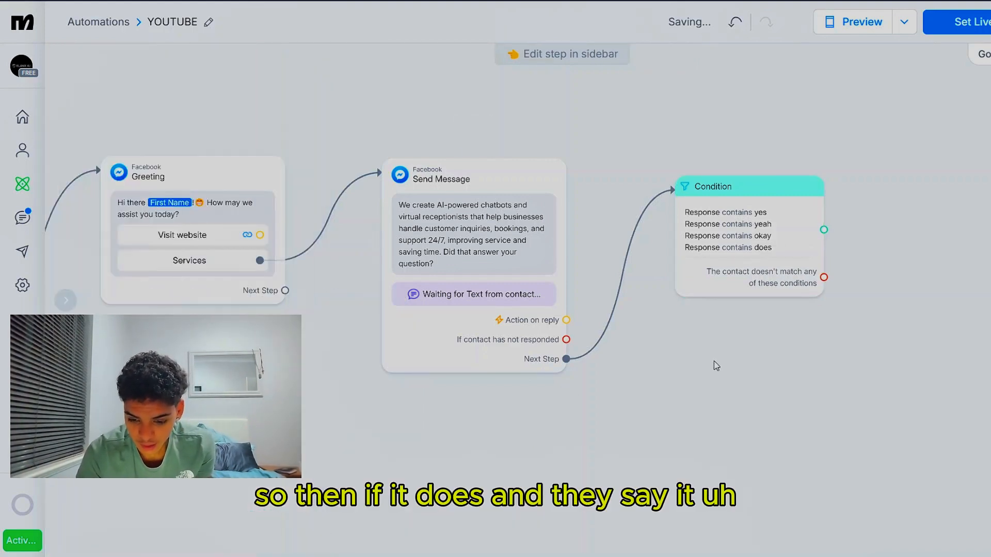
{"action": "left_click", "coordinate": [826, 230]}
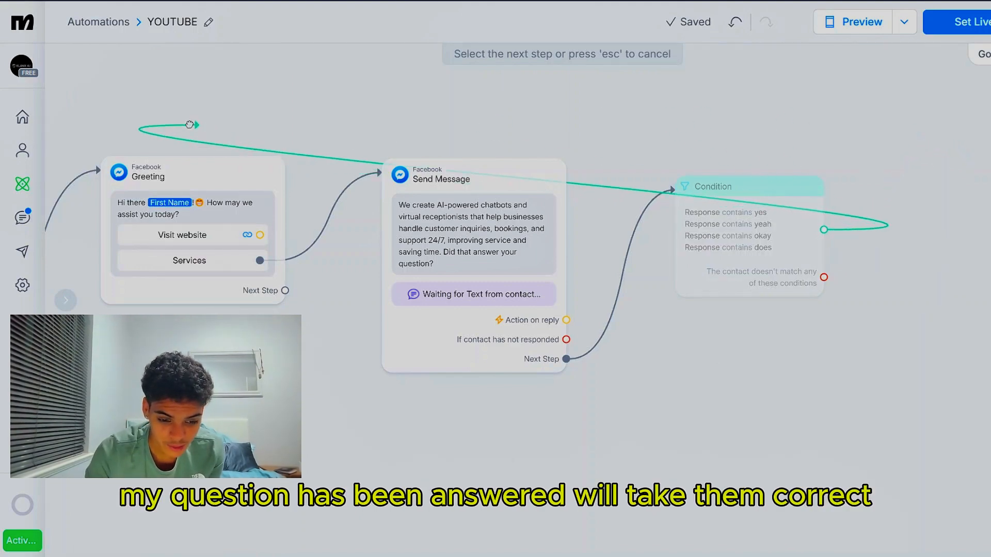
{"action": "left_click", "coordinate": [112, 110]}
{"action": "left_click", "coordinate": [238, 95]}
Duplicate the Greeting message step and place the copy directly above the original
{"action": "scroll", "coordinate": [239, 96], "scroll_direction": "left", "scroll_amount": 2}
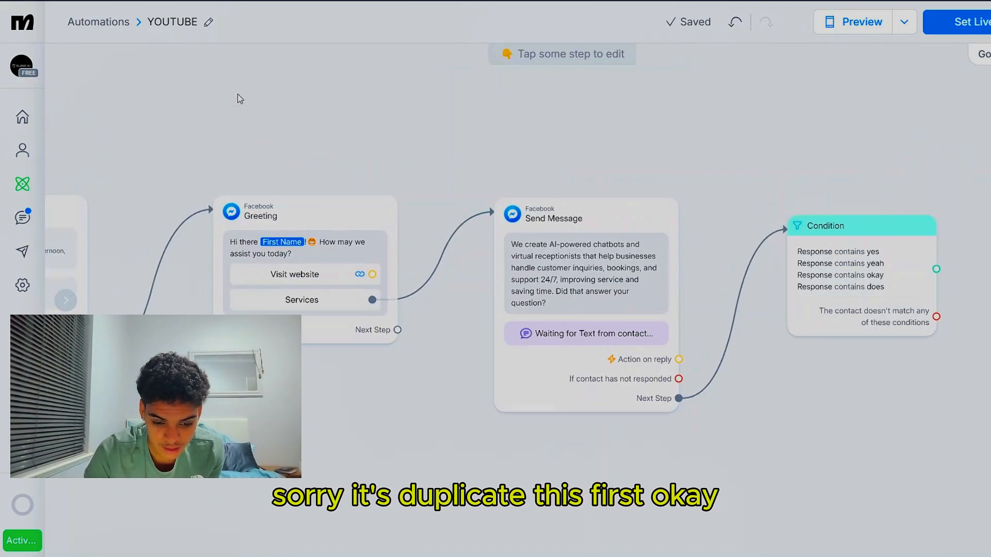
{"action": "left_click", "coordinate": [316, 223]}
{"action": "left_click", "coordinate": [619, 199]}
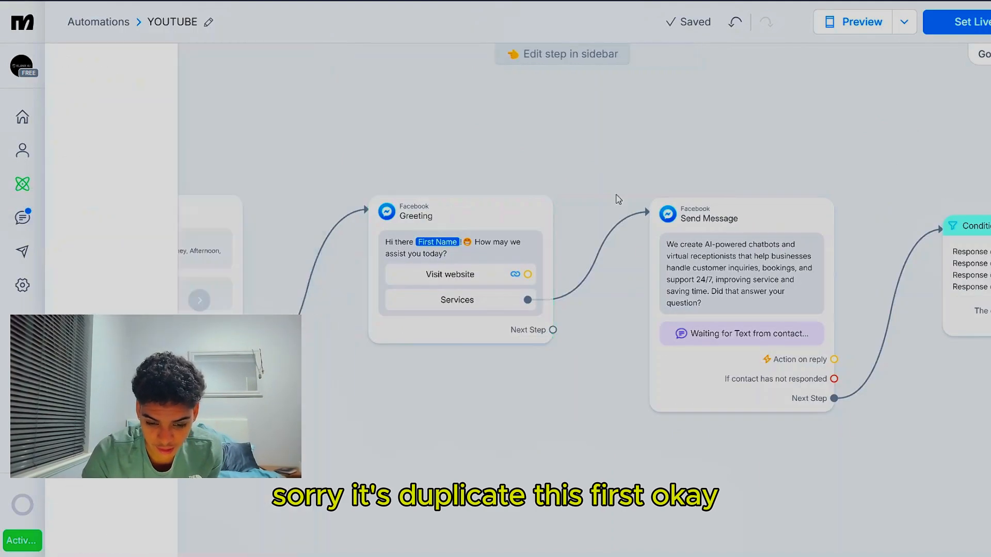
{"action": "left_click", "coordinate": [537, 209]}
{"action": "left_click", "coordinate": [448, 167]}
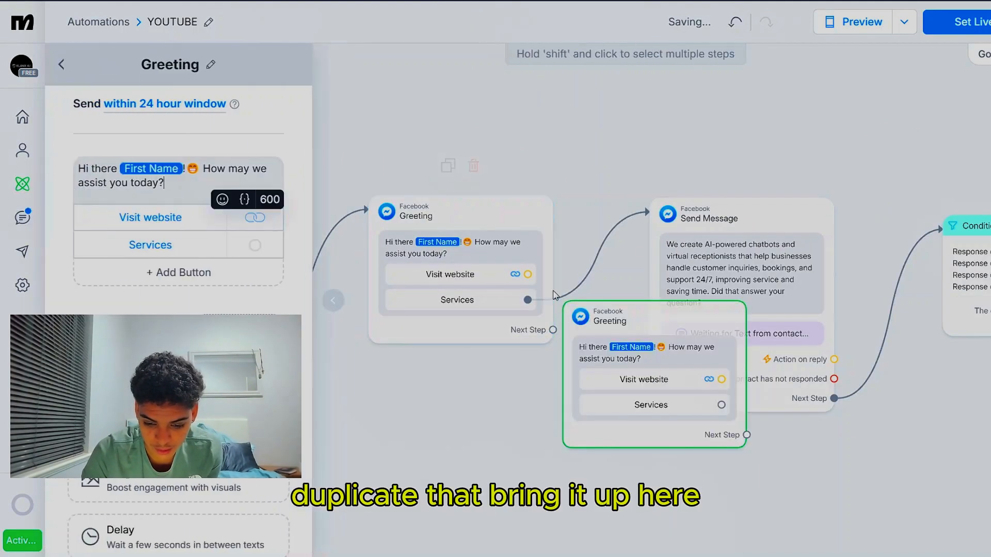
{"action": "left_click_drag", "start_coordinate": [593, 331], "coordinate": [401, 155]}
{"action": "left_click", "coordinate": [595, 217]}
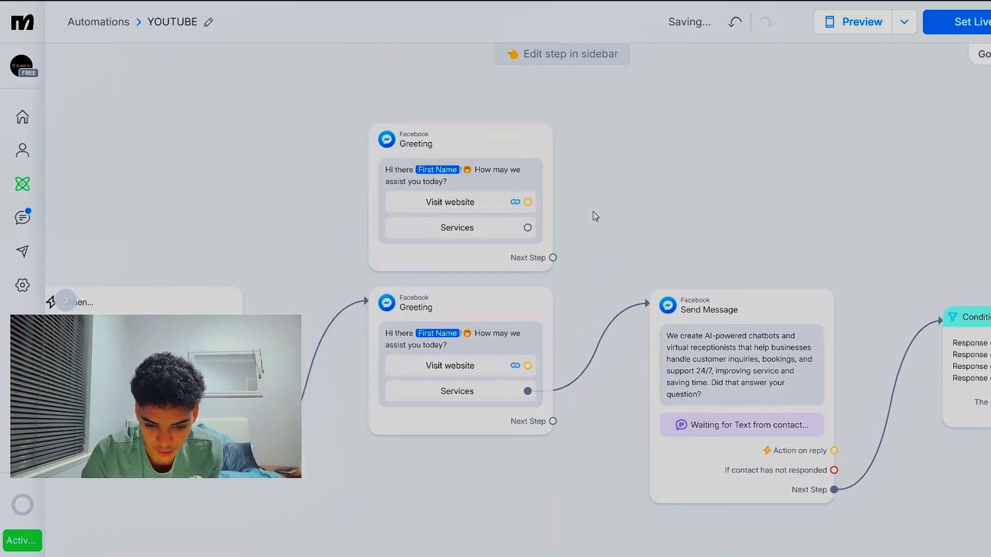
Reword the duplicated Greeting message to "That's great First Name! How else may we assist you today?", keeping the name field and emoji
{"action": "left_click", "coordinate": [482, 190]}
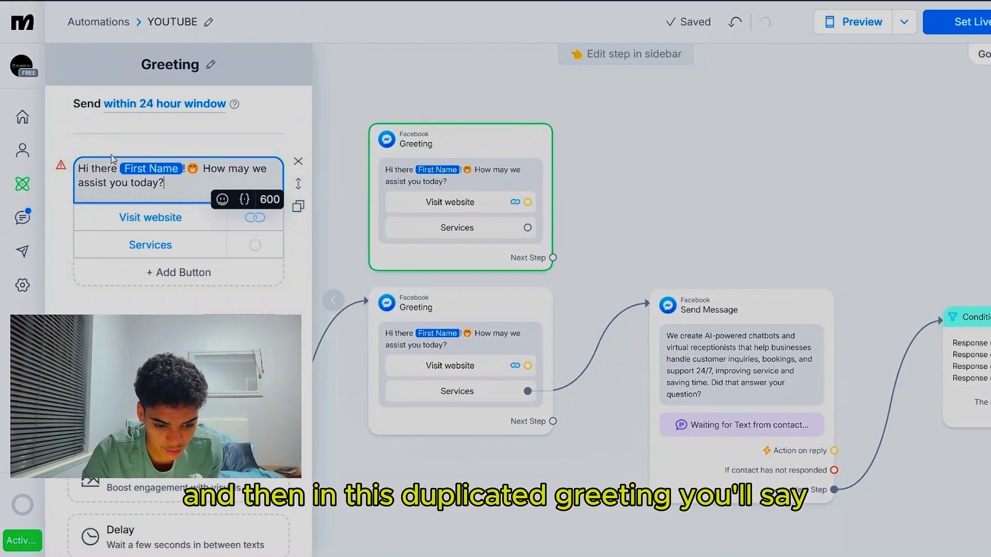
{"action": "left_click", "coordinate": [128, 129]}
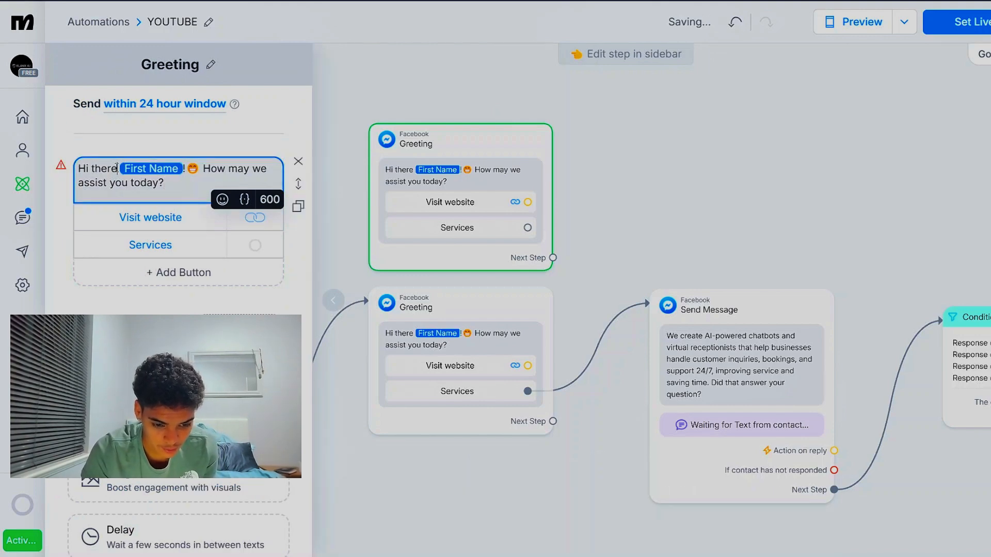
{"action": "left_click_drag", "start_coordinate": [117, 166], "coordinate": [79, 169]}
{"action": "type", "text": "That's g"}
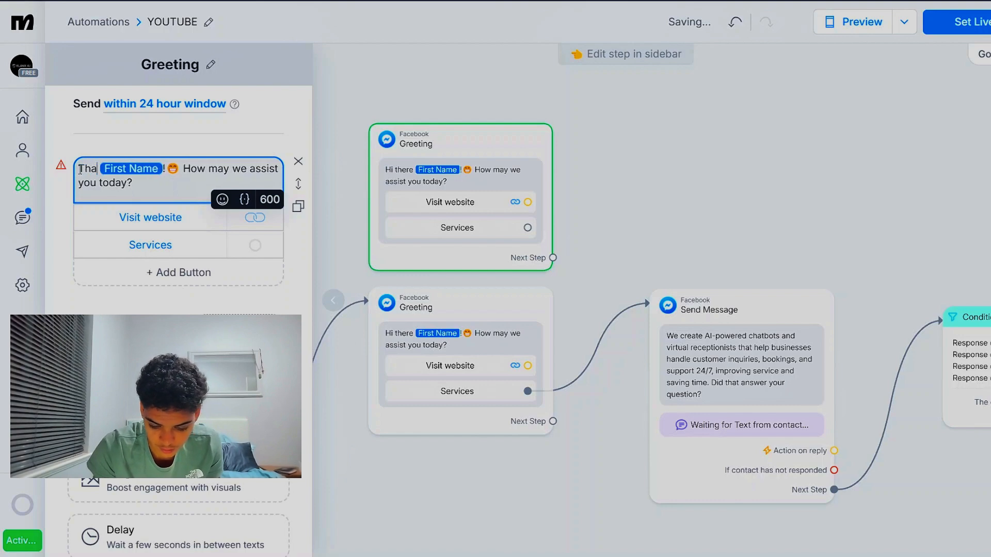
{"action": "type", "text": "reat"}
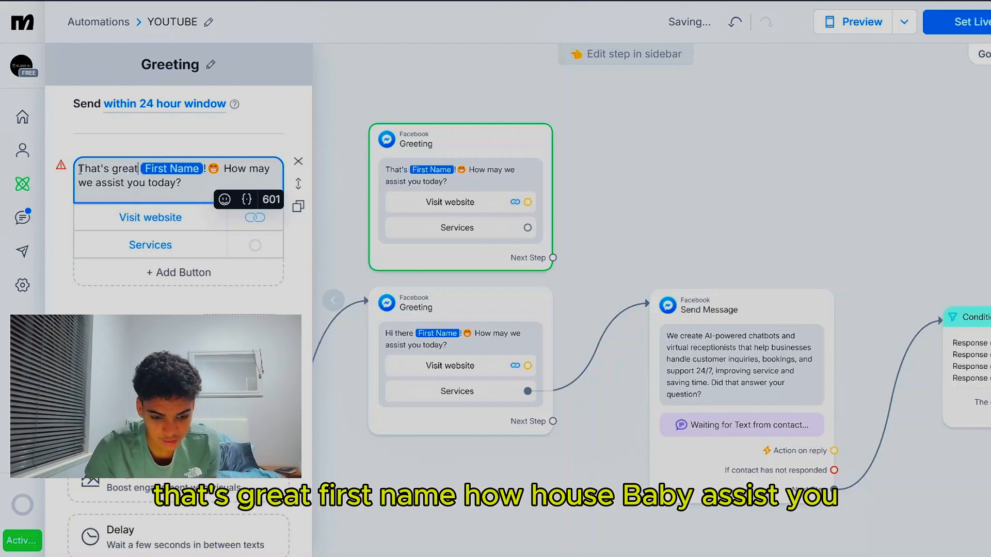
{"action": "left_click", "coordinate": [246, 169]}
{"action": "type", "text": "else"}
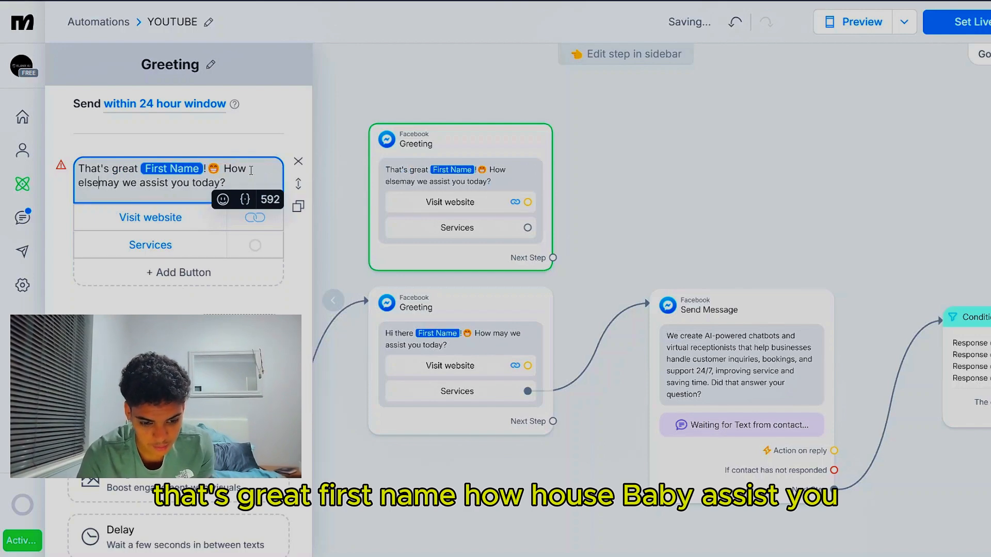
{"action": "left_click", "coordinate": [659, 177]}
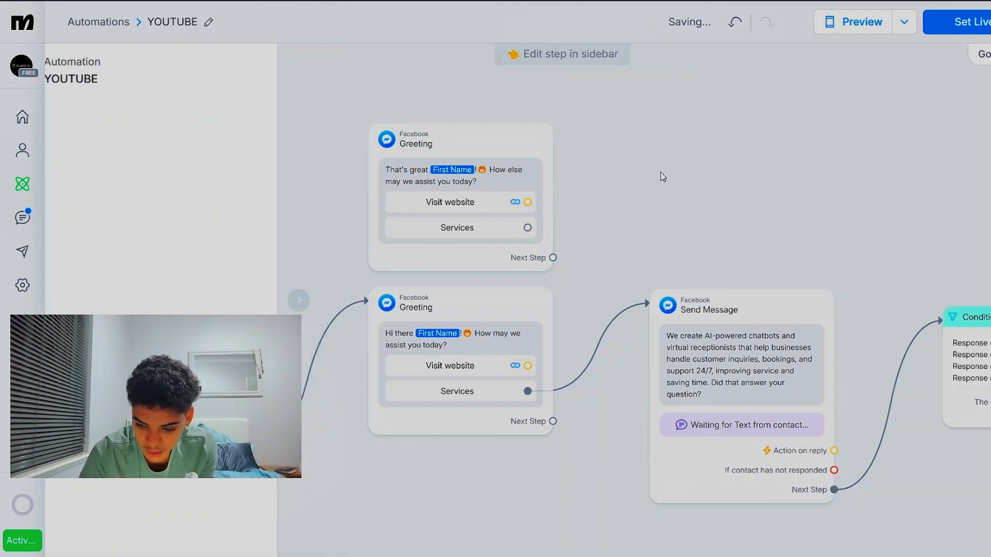
Connect the Condition step's matching output to the duplicated "That's great" Greeting message
{"action": "scroll", "coordinate": [663, 177], "scroll_direction": "right", "scroll_amount": 7}
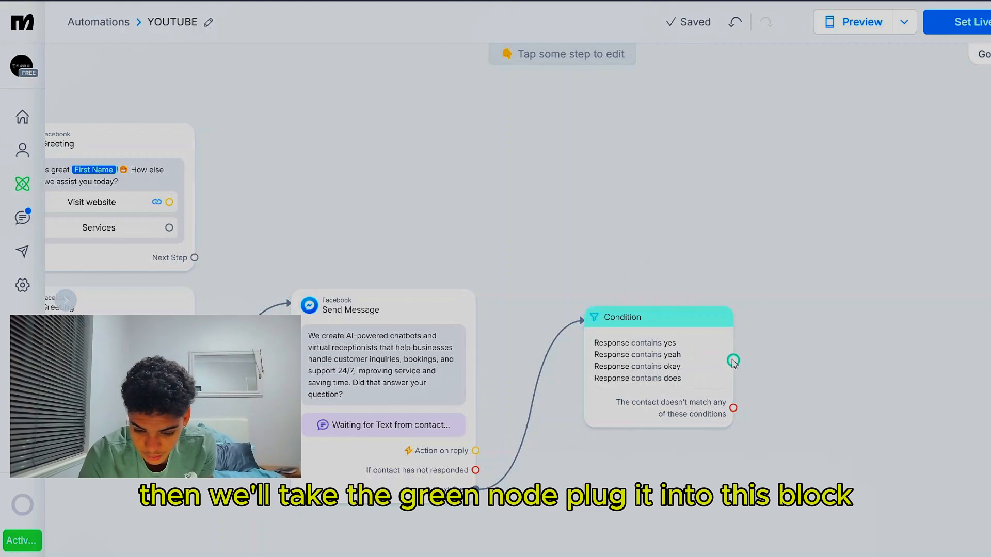
{"action": "left_click_drag", "start_coordinate": [733, 360], "coordinate": [129, 223]}
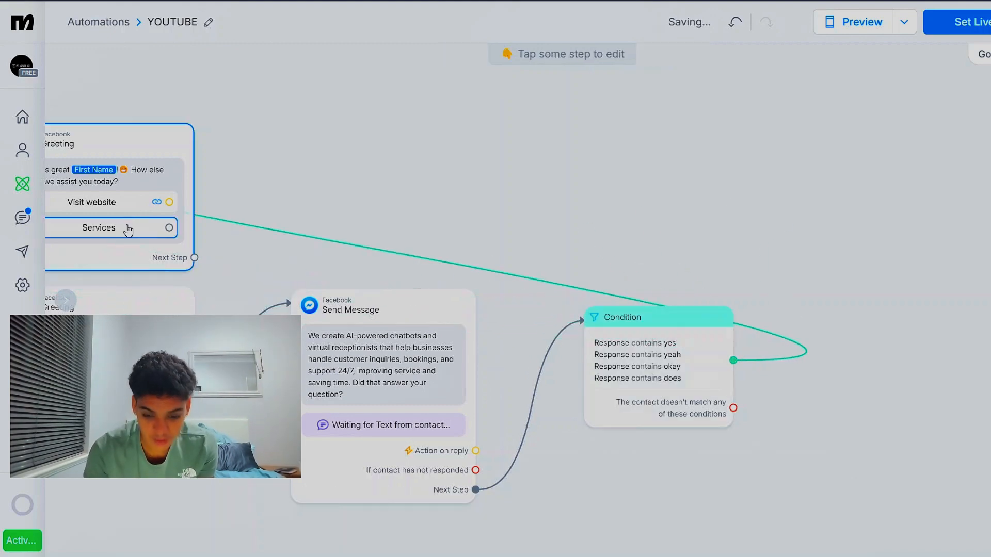
{"action": "scroll", "coordinate": [380, 162], "scroll_direction": "left", "scroll_amount": 4}
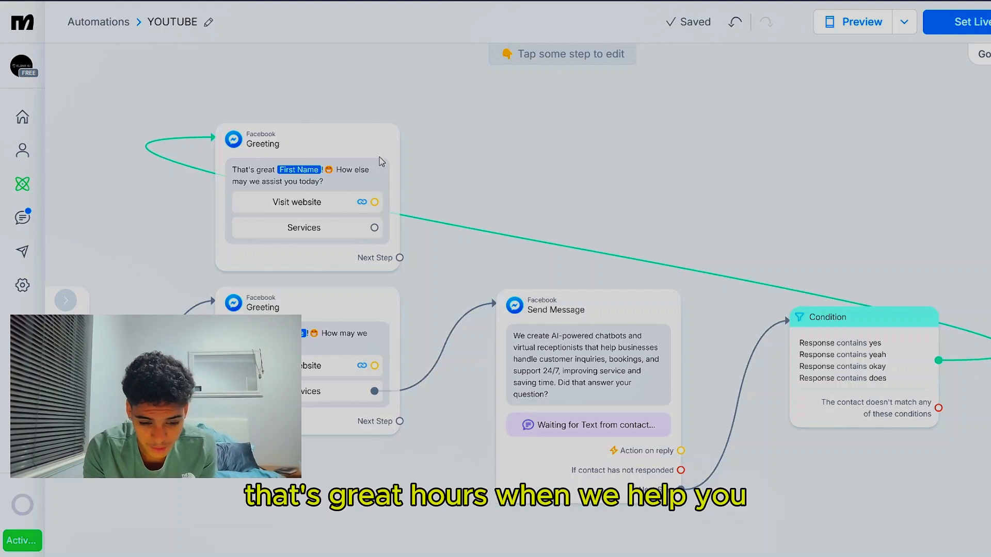
Remove the Services button from the duplicated "That's great" Greeting message and close its settings
{"action": "left_click", "coordinate": [382, 161]}
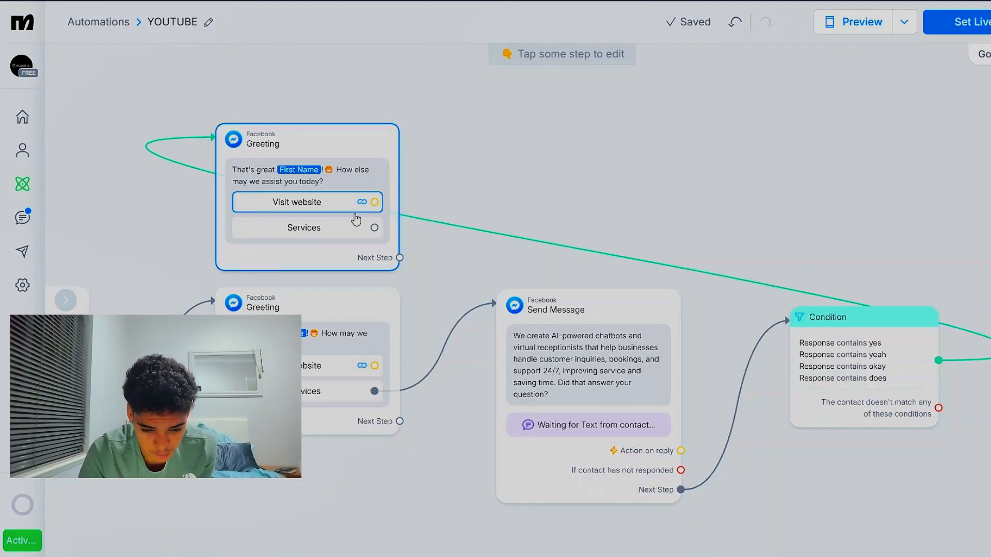
{"action": "left_click", "coordinate": [346, 230]}
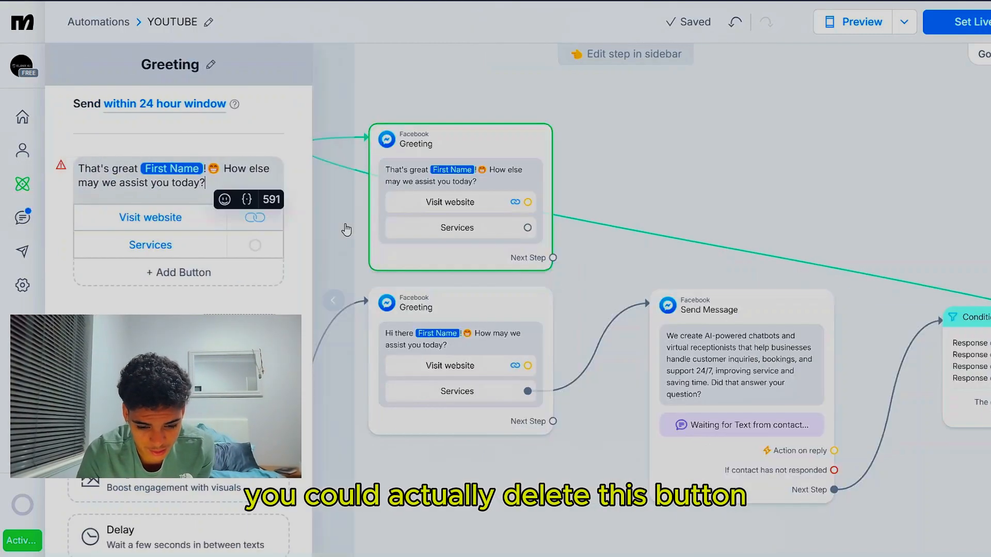
{"action": "left_click", "coordinate": [623, 242]}
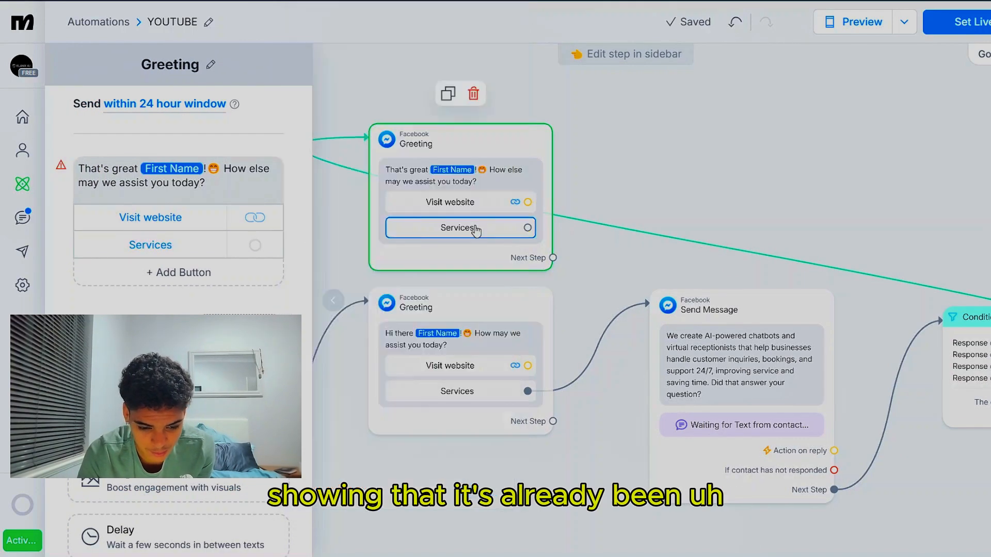
{"action": "left_click", "coordinate": [201, 247]}
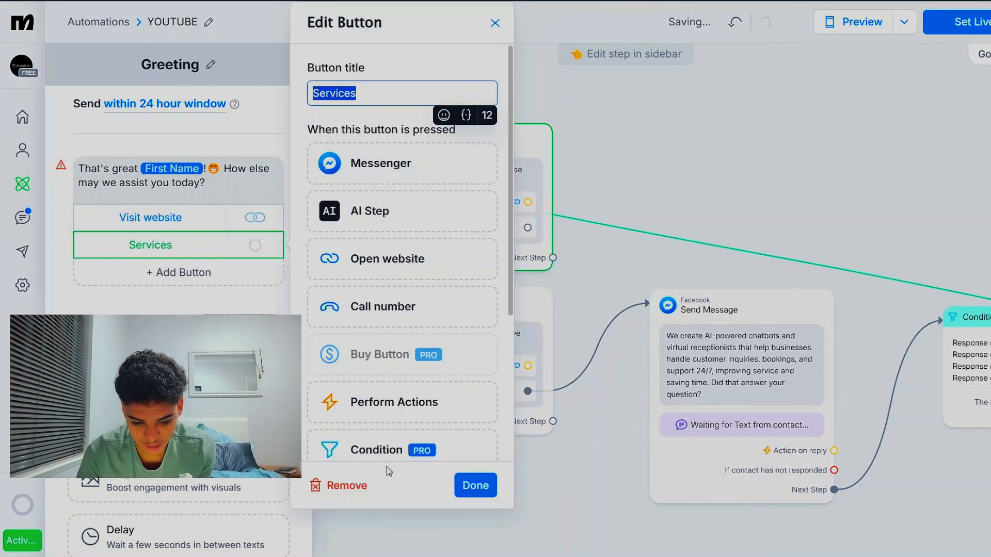
{"action": "left_click", "coordinate": [335, 485]}
{"action": "left_click", "coordinate": [618, 253]}
Link the Condition step's non-matching output to a new Messenger message placed below the original Greeting
{"action": "scroll", "coordinate": [619, 252], "scroll_direction": "right", "scroll_amount": 6}
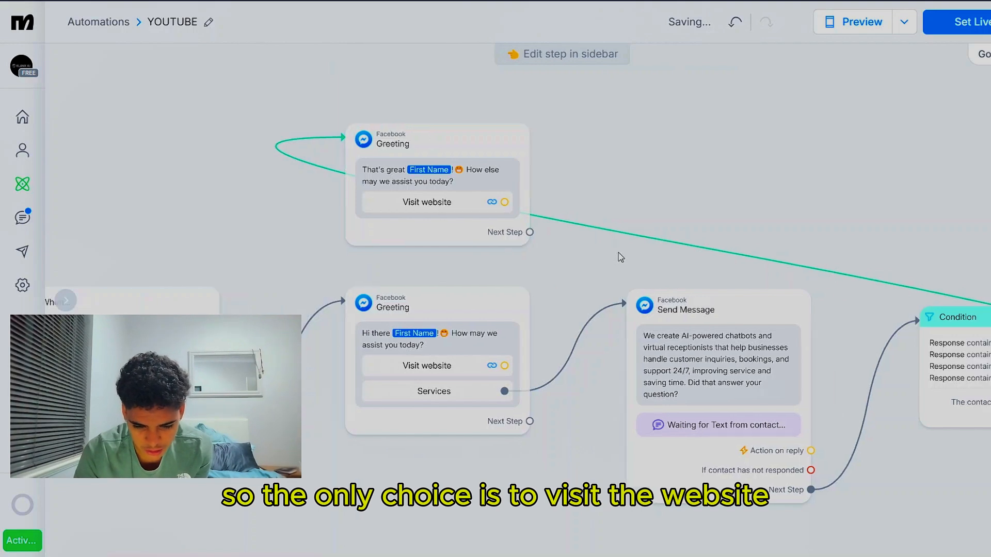
{"action": "scroll", "coordinate": [619, 252], "scroll_direction": "down", "scroll_amount": 3}
{"action": "scroll", "coordinate": [619, 253], "scroll_direction": "right", "scroll_amount": 2}
{"action": "scroll", "coordinate": [618, 252], "scroll_direction": "down", "scroll_amount": 2}
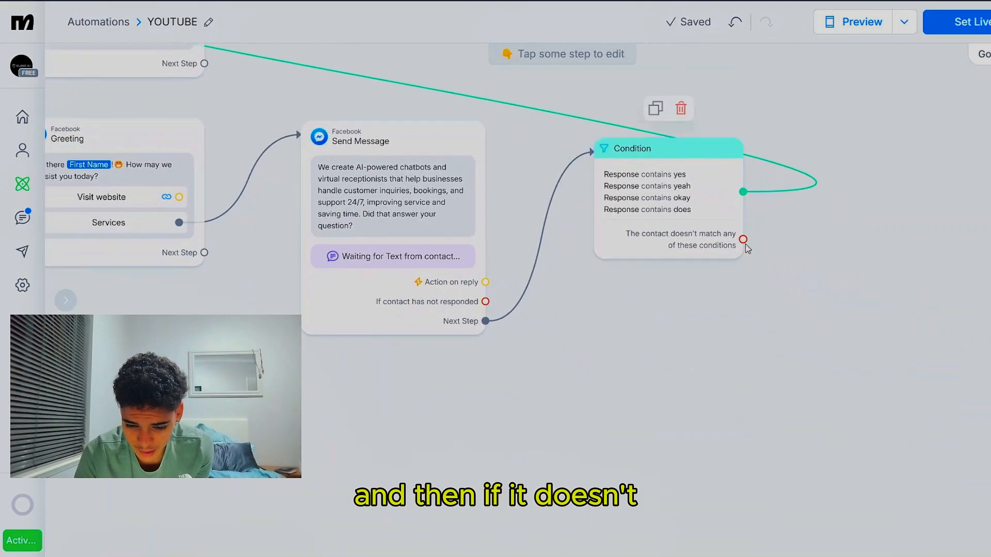
{"action": "left_click_drag", "start_coordinate": [743, 239], "coordinate": [616, 406]}
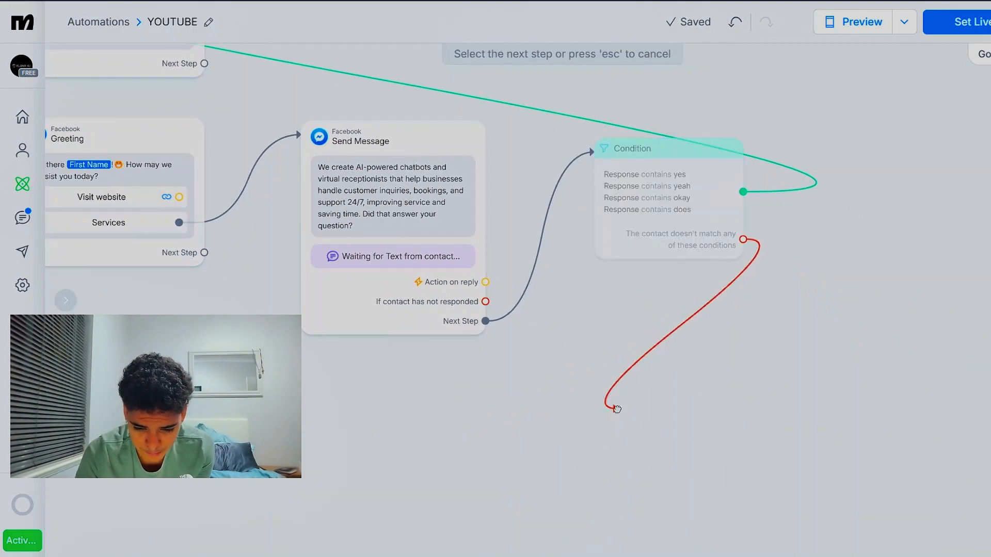
{"action": "left_click", "coordinate": [520, 413]}
{"action": "left_click_drag", "start_coordinate": [743, 240], "coordinate": [132, 363]}
{"action": "left_click", "coordinate": [211, 179]}
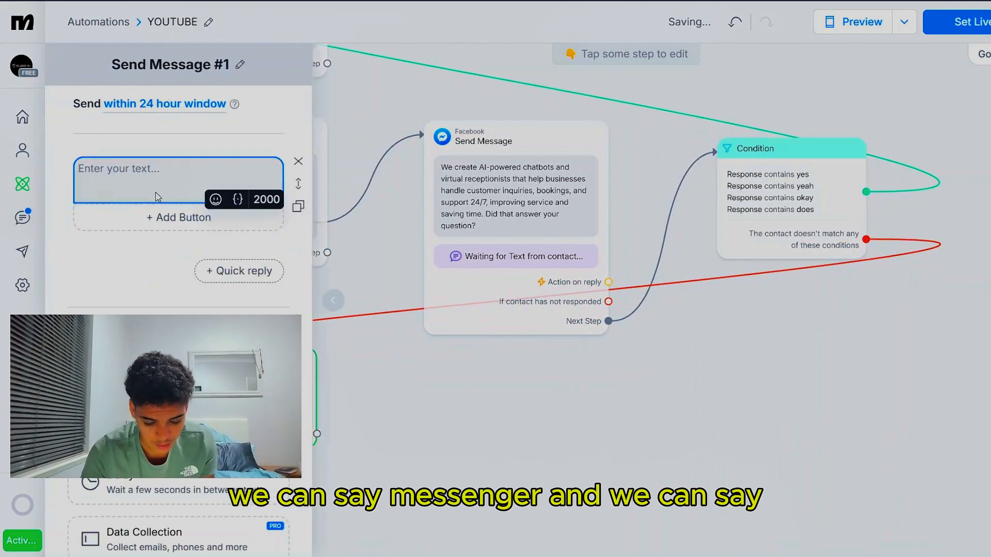
Begin the new message's text with "I'm sorry about that", the First Name system field and a sad emoji
{"action": "type", "text": "I'"}
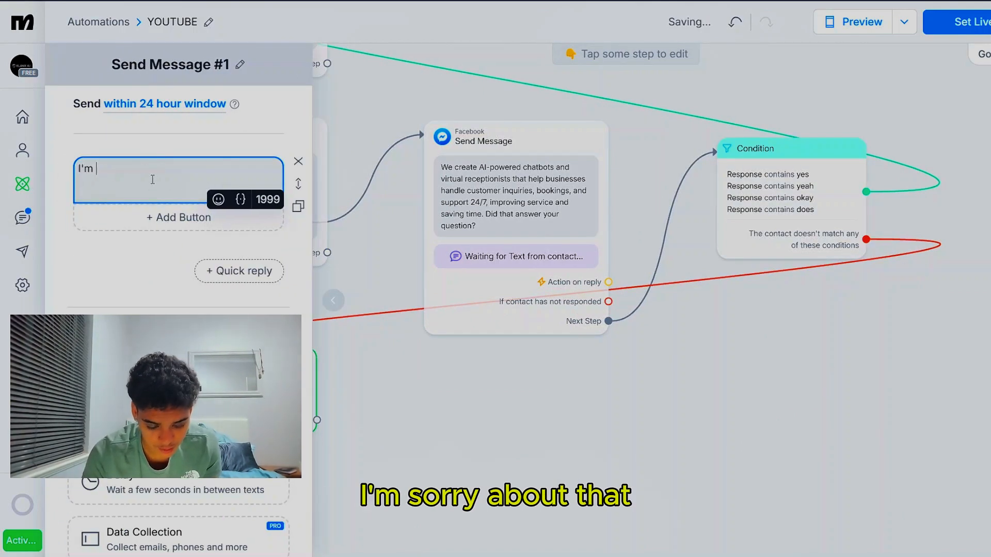
{"action": "type", "text": "m sorry abo"}
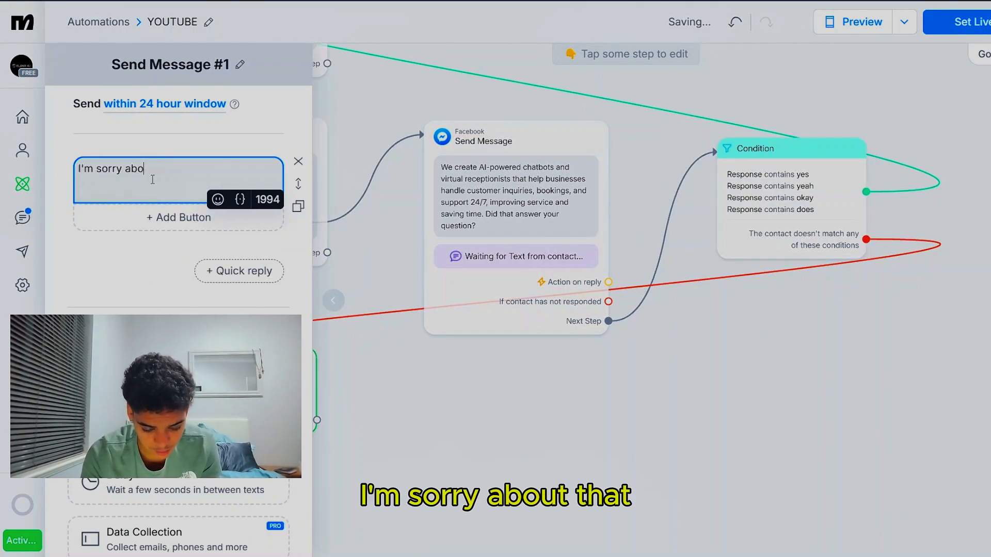
{"action": "type", "text": "ut that {"}
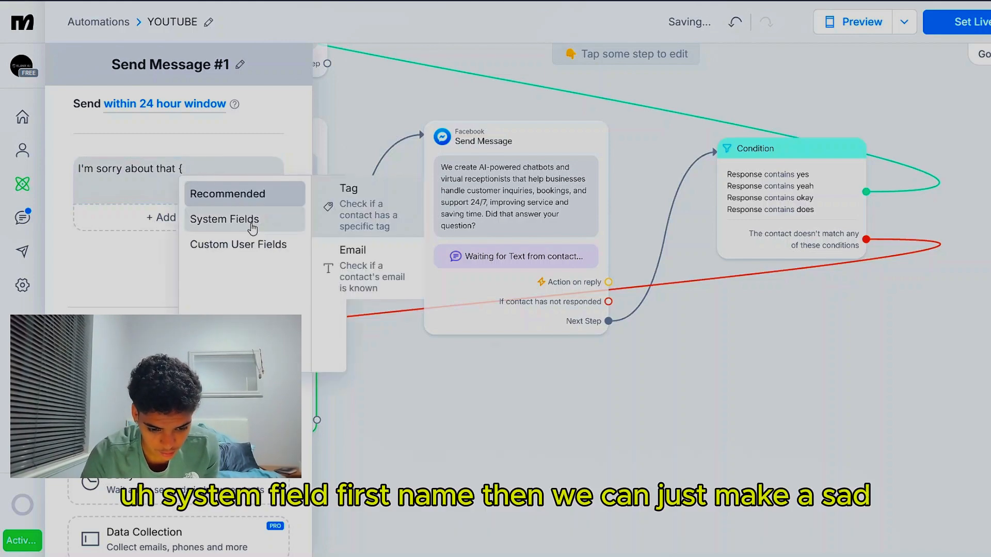
{"action": "left_click", "coordinate": [235, 229]}
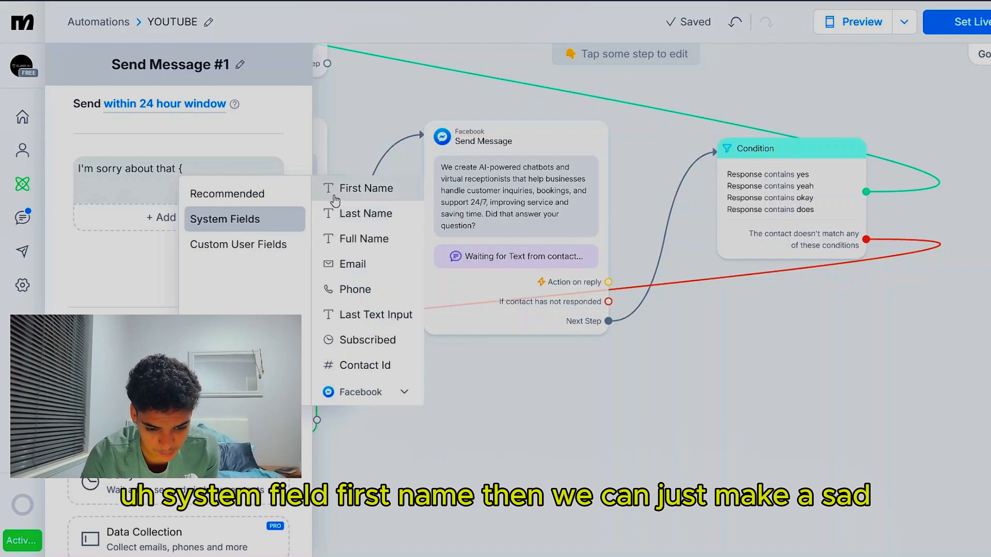
{"action": "left_click", "coordinate": [361, 189]}
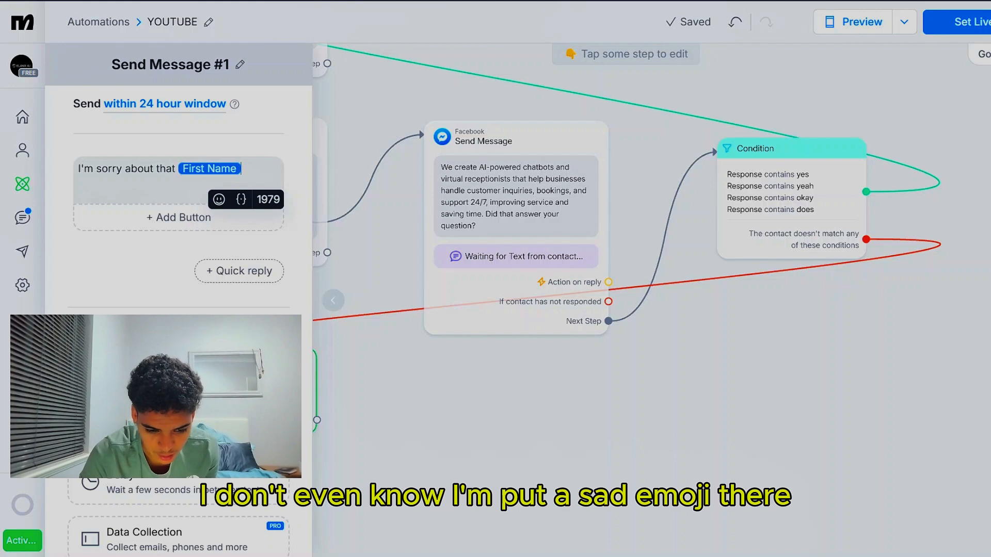
{"action": "left_click", "coordinate": [323, 316]}
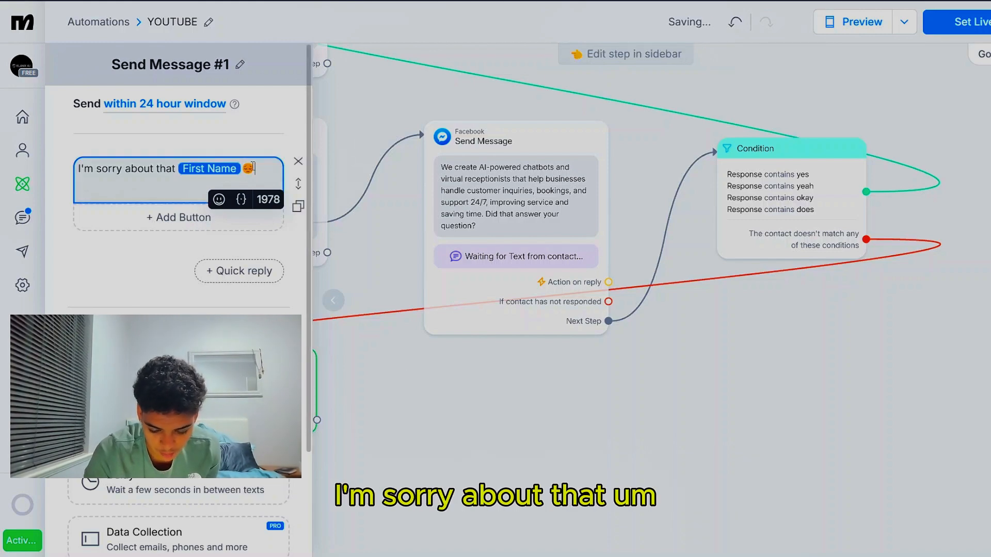
Finish the apology message with ". Please contact us on the website." and close its settings
{"action": "type", "text": ". "}
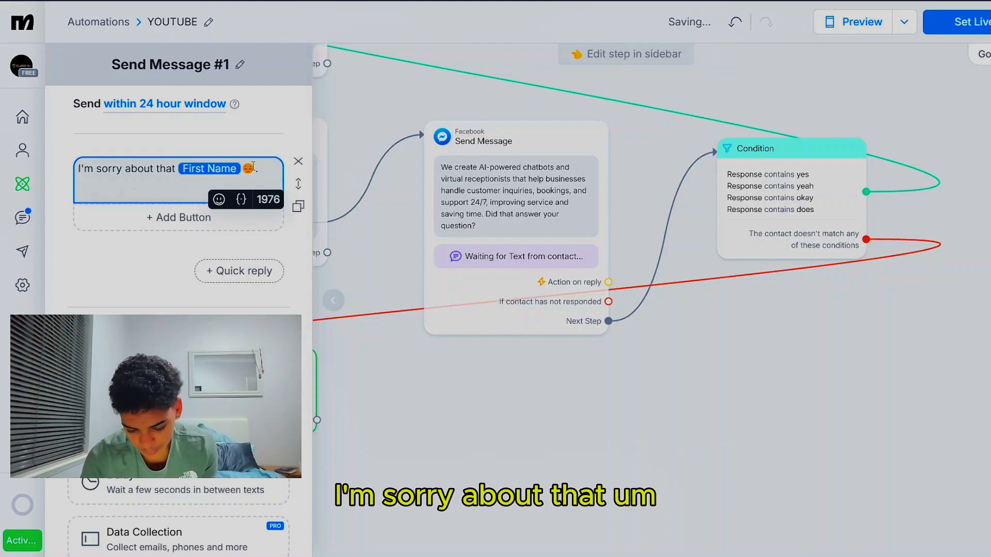
{"action": "type", "text": "Ple"}
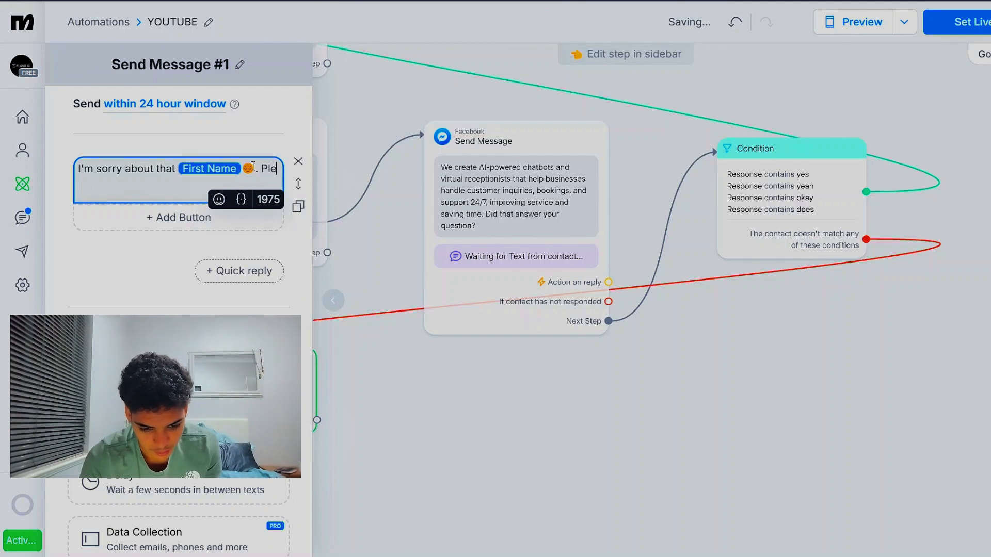
{"action": "type", "text": "ase con"}
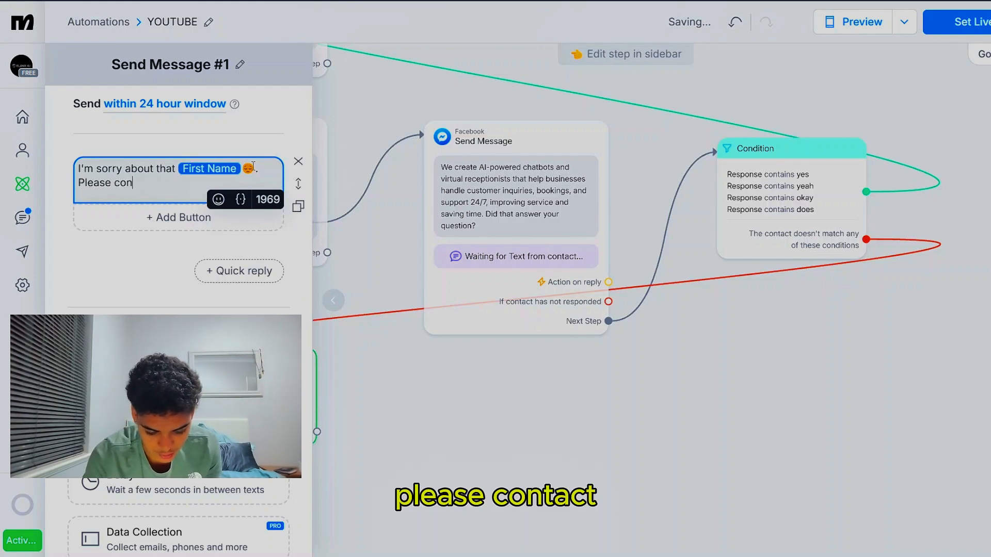
{"action": "type", "text": "ta"}
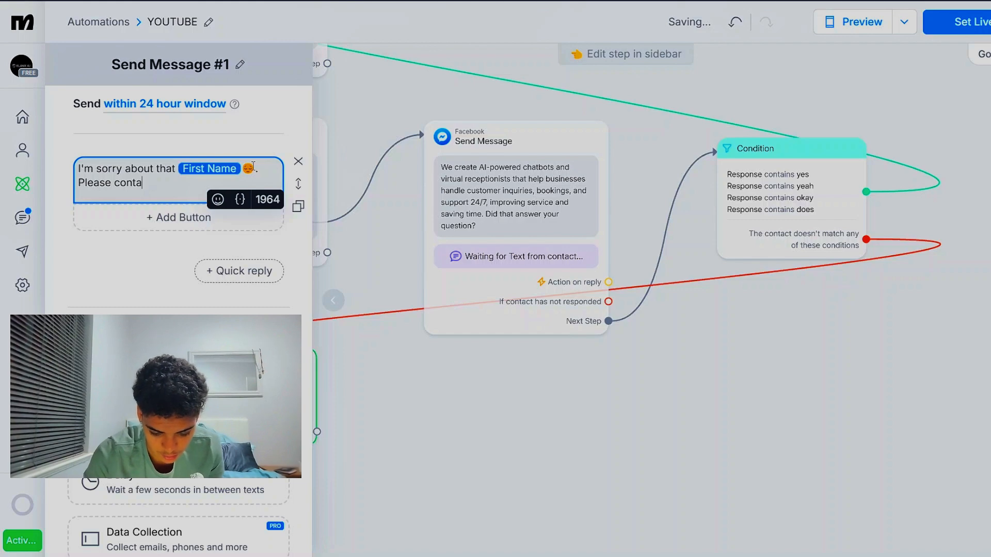
{"action": "type", "text": "CTct us on the "}
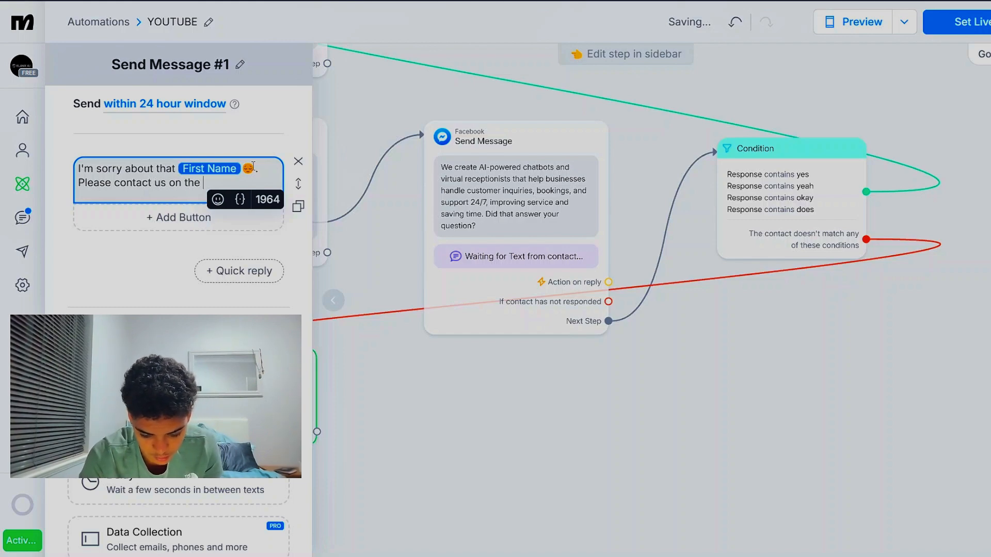
{"action": "type", "text": "website."}
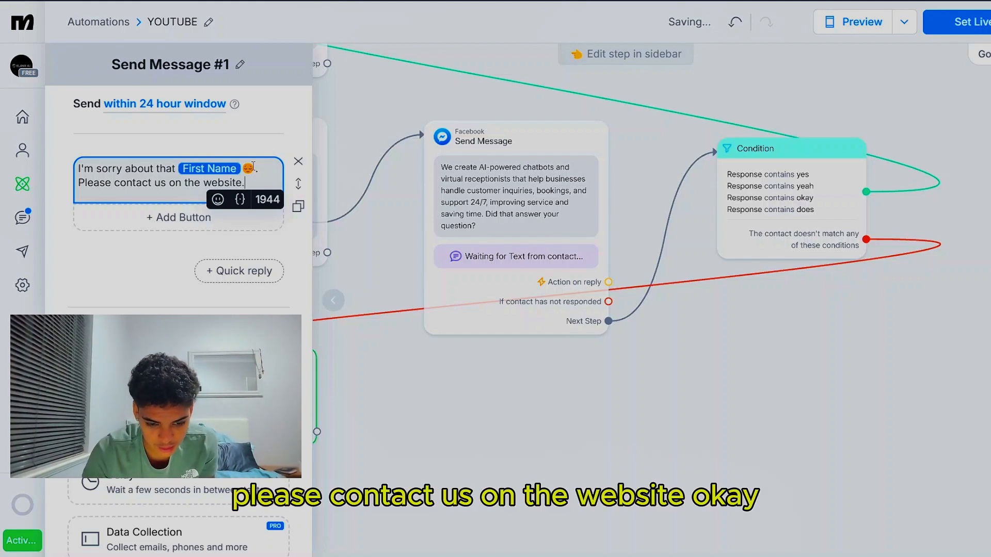
{"action": "left_click", "coordinate": [407, 378]}
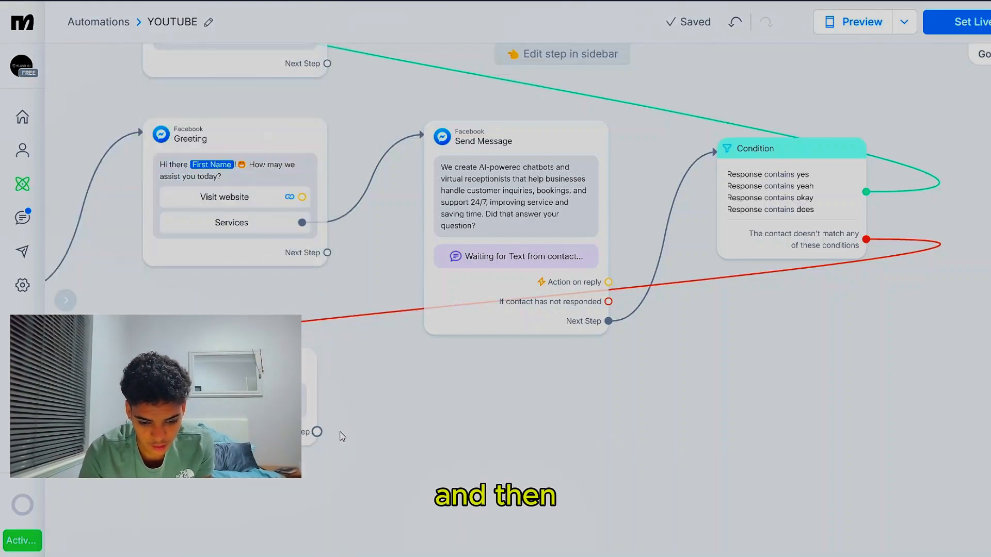
{"action": "left_click", "coordinate": [318, 432]}
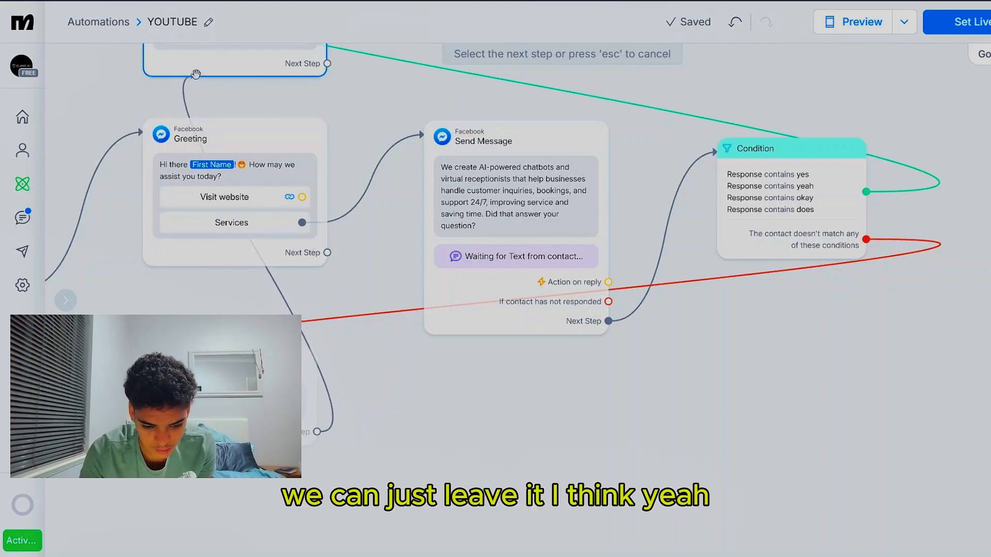
{"action": "scroll", "coordinate": [382, 424], "scroll_direction": "up", "scroll_amount": 1}
{"action": "left_click", "coordinate": [385, 428]}
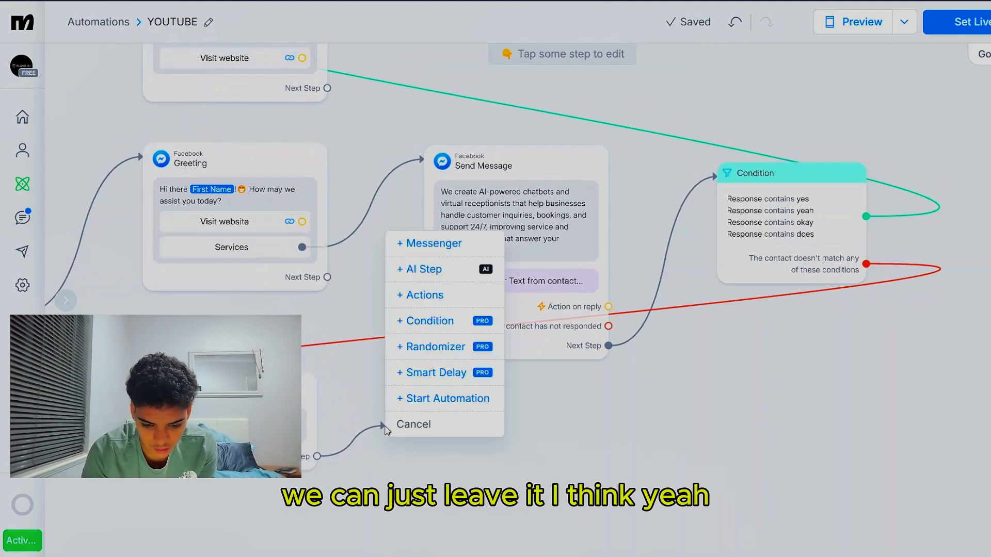
{"action": "left_click", "coordinate": [443, 432]}
Bring the whole flow into view and set the automation's preview mode to Messenger
{"action": "scroll", "coordinate": [493, 456], "scroll_direction": "down", "scroll_amount": 2}
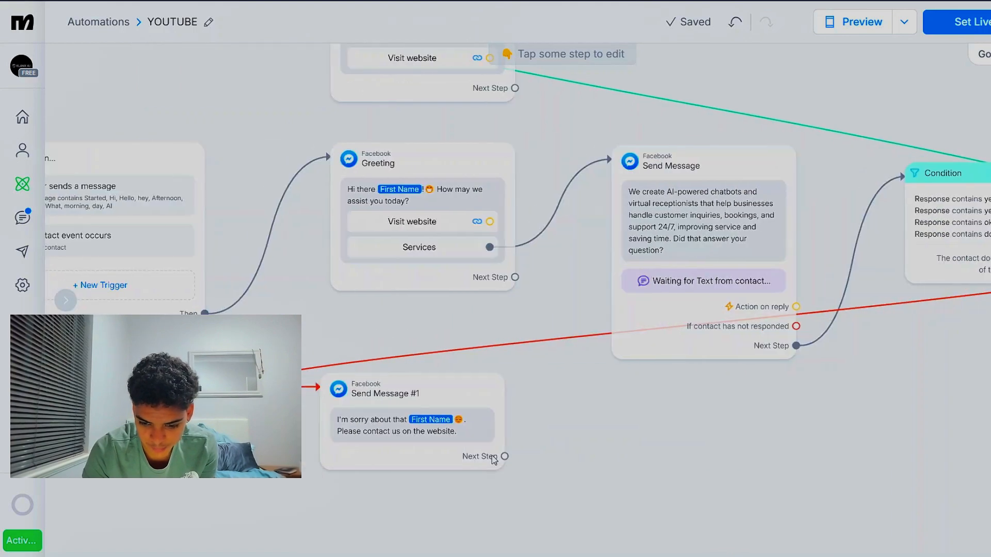
{"action": "scroll", "coordinate": [493, 457], "scroll_direction": "down", "scroll_amount": 2}
{"action": "scroll", "coordinate": [493, 457], "scroll_direction": "up", "scroll_amount": 1}
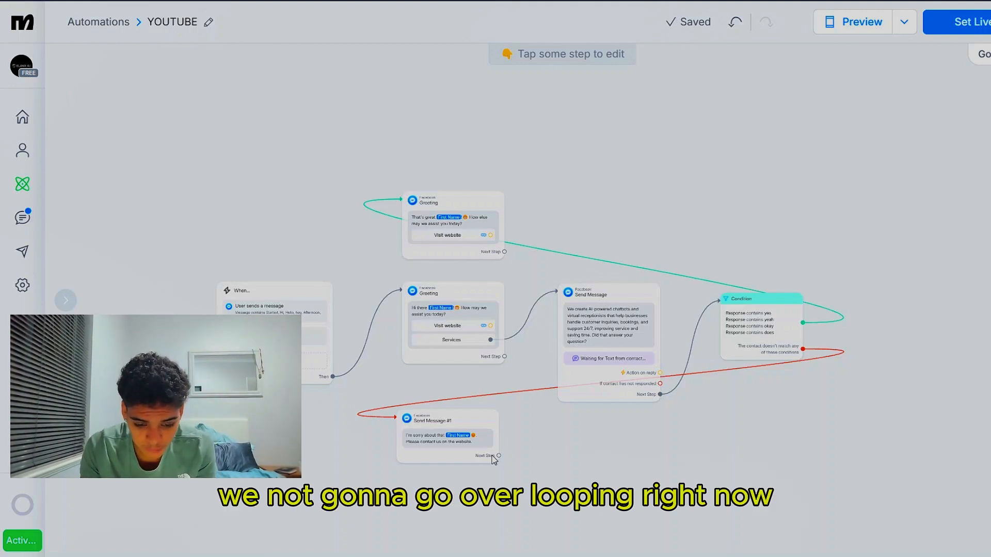
{"action": "left_click", "coordinate": [903, 23]}
{"action": "left_click", "coordinate": [871, 153]}
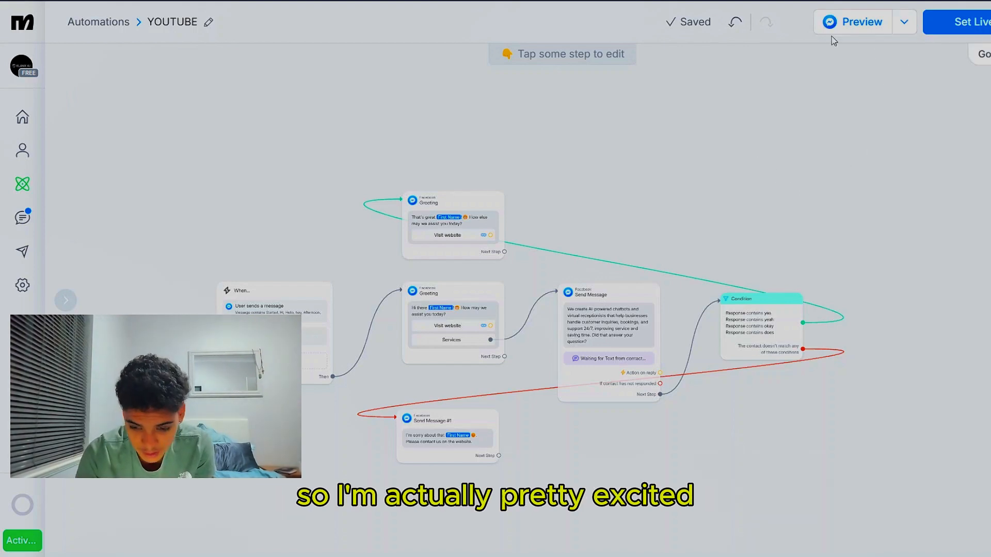
Preview the automation in Facebook and open its test conversation in Messenger
{"action": "left_click", "coordinate": [903, 29]}
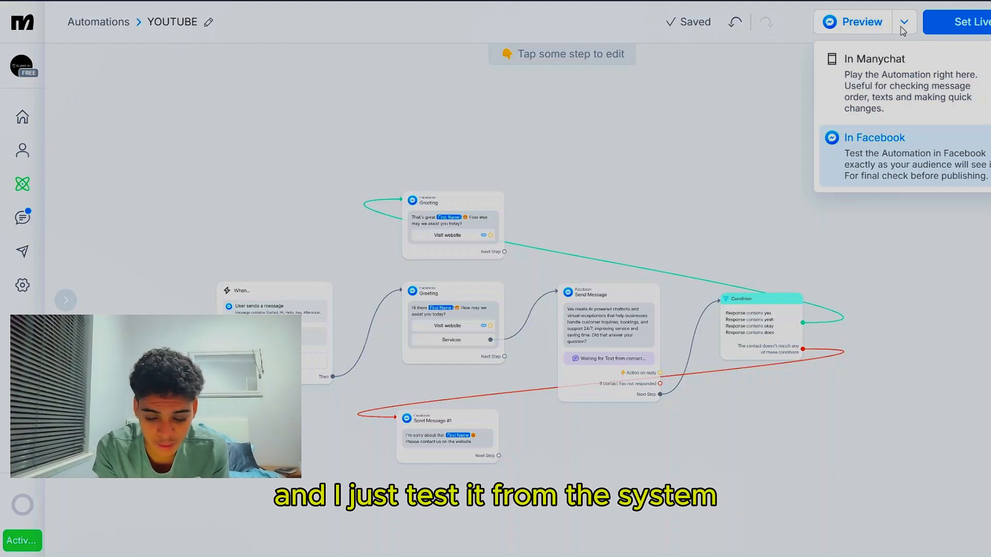
{"action": "left_click", "coordinate": [908, 157]}
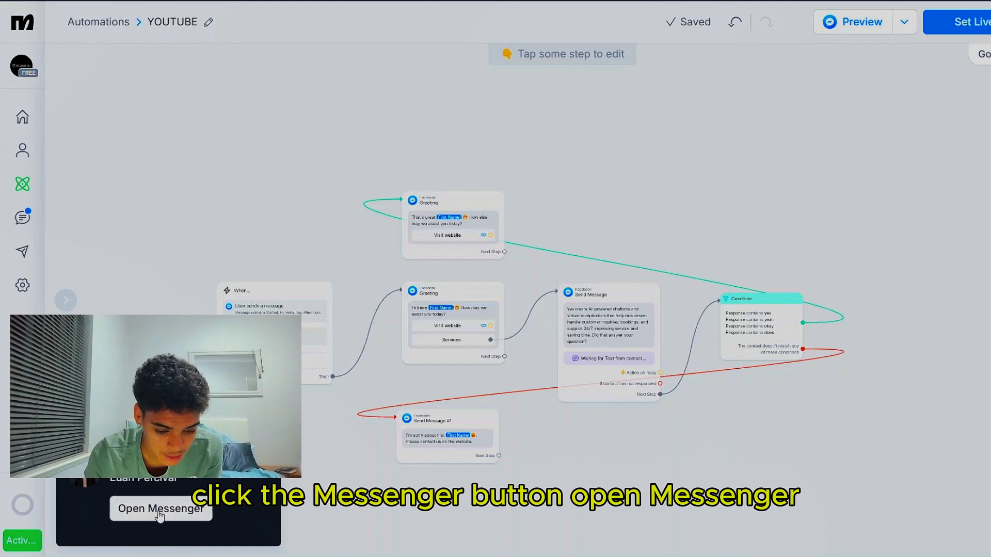
{"action": "left_click", "coordinate": [160, 511]}
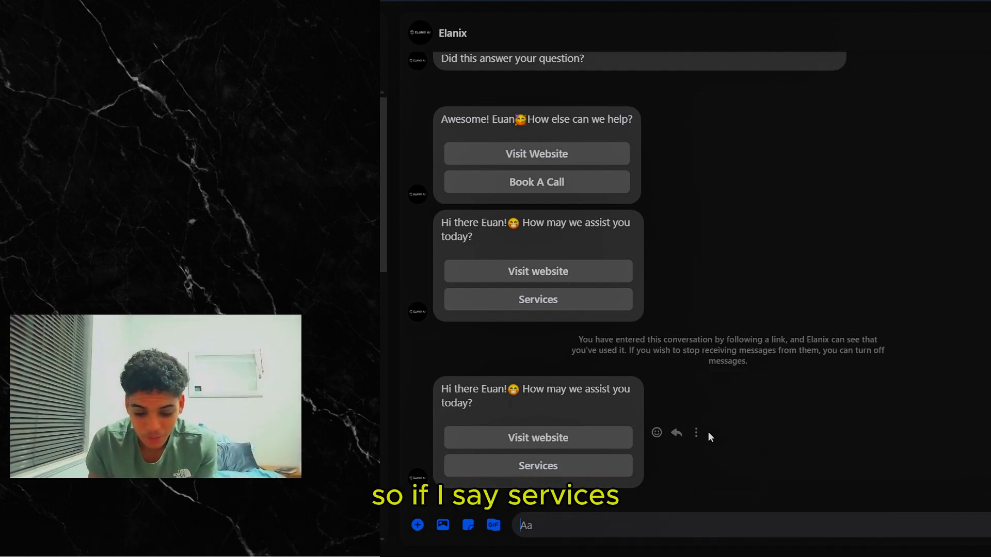
Test the matching branch by choosing Services in the latest greeting and replying "yes" to the follow-up question
{"action": "left_click", "coordinate": [535, 468]}
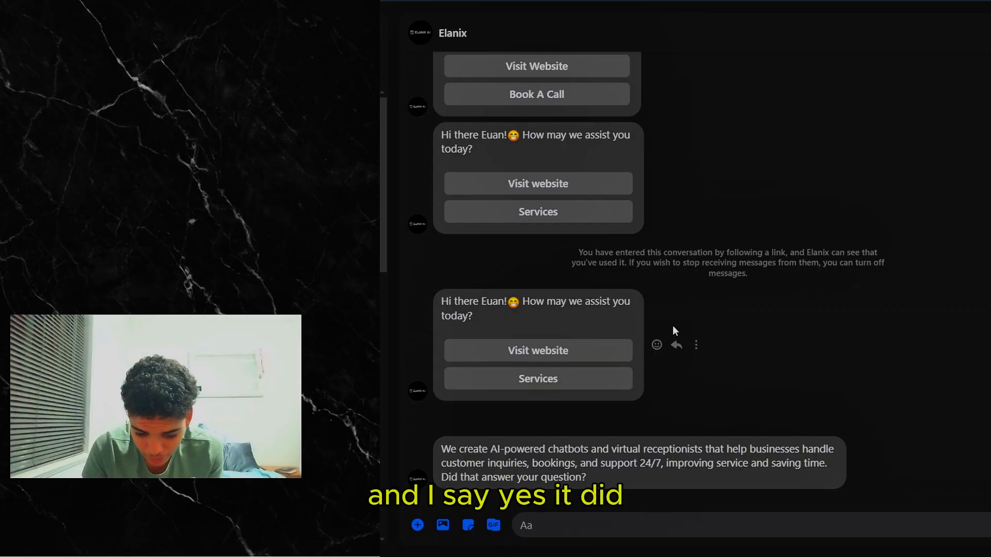
{"action": "type", "text": "yes"}
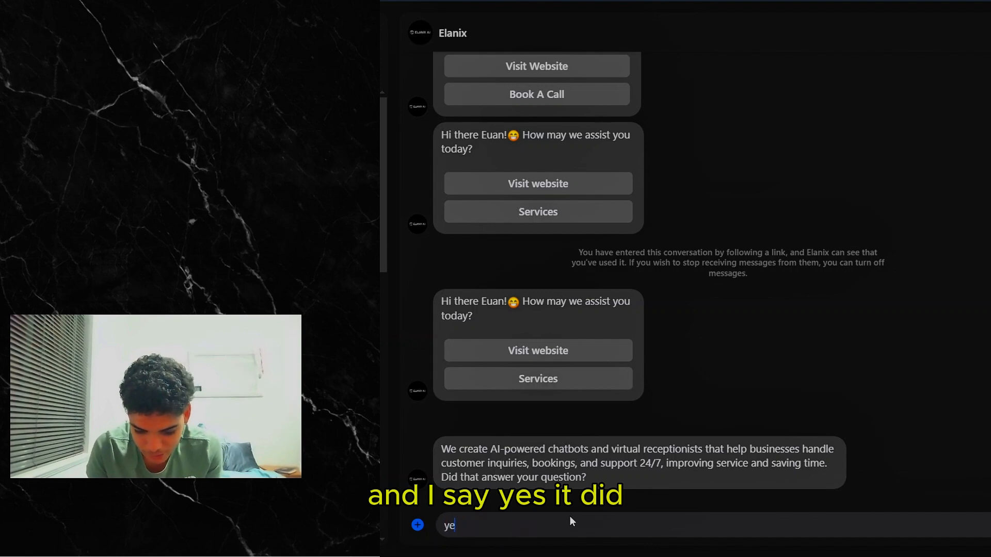
{"action": "key", "text": "Return"}
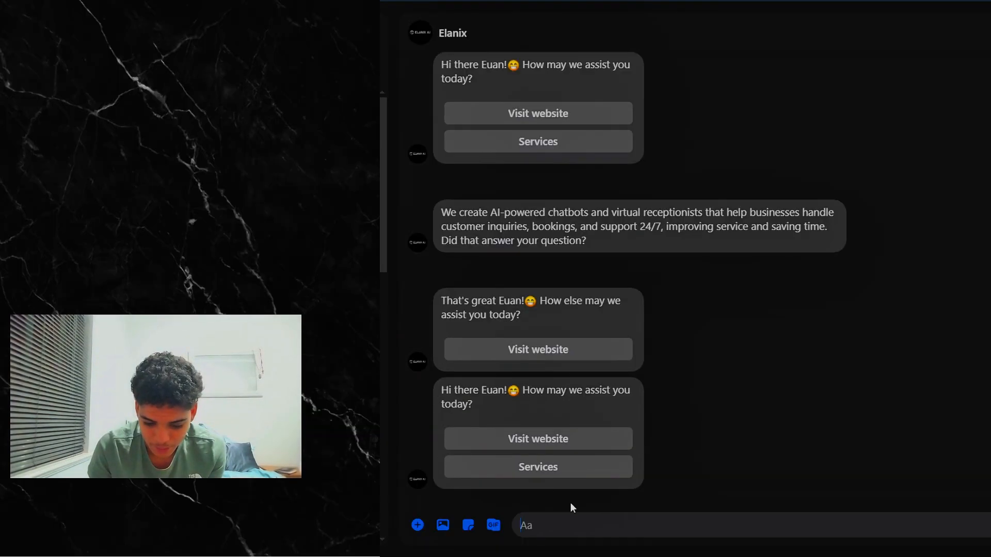
Test the non-matching branch by choosing Services in the new greeting and replying "No" to the follow-up question
{"action": "left_click", "coordinate": [556, 478]}
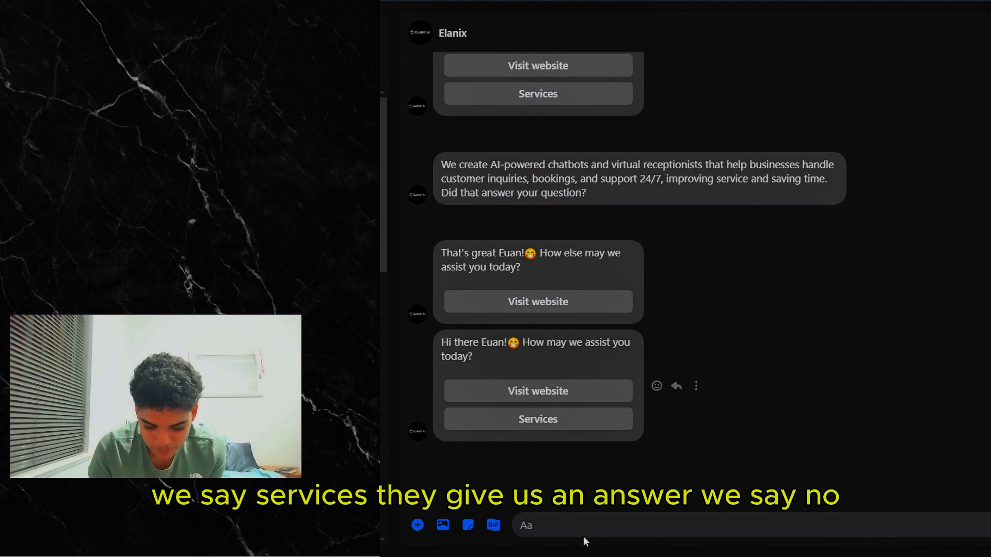
{"action": "type", "text": "No"}
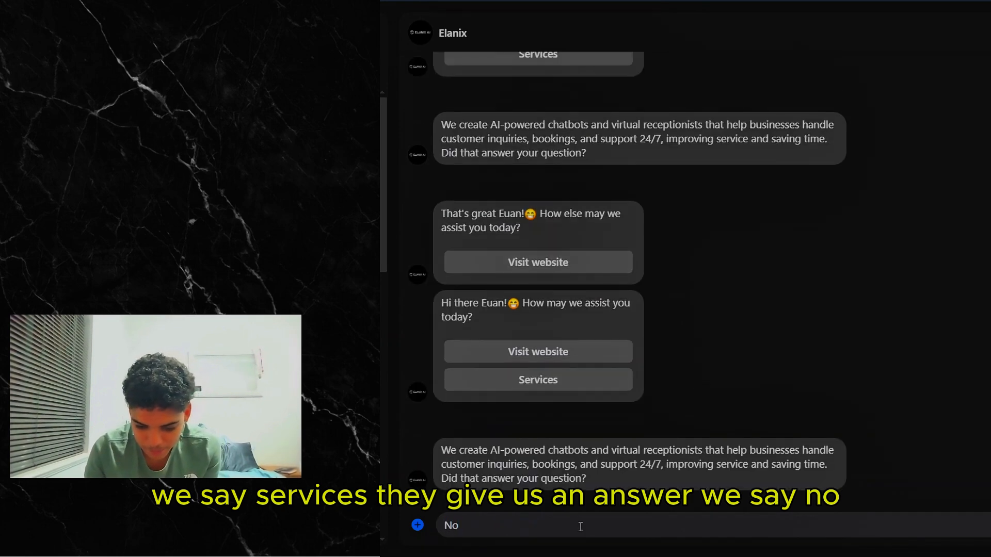
{"action": "key", "text": "Return"}
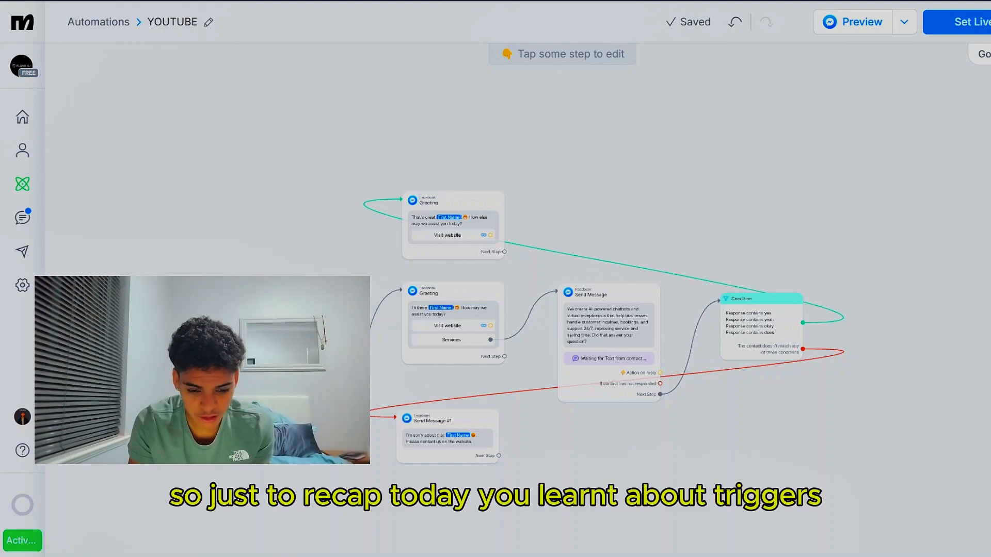
Review the "User sends a message" trigger's keywords and the other Messenger triggers that can start the automation
{"action": "scroll", "coordinate": [280, 386], "scroll_direction": "up", "scroll_amount": 5}
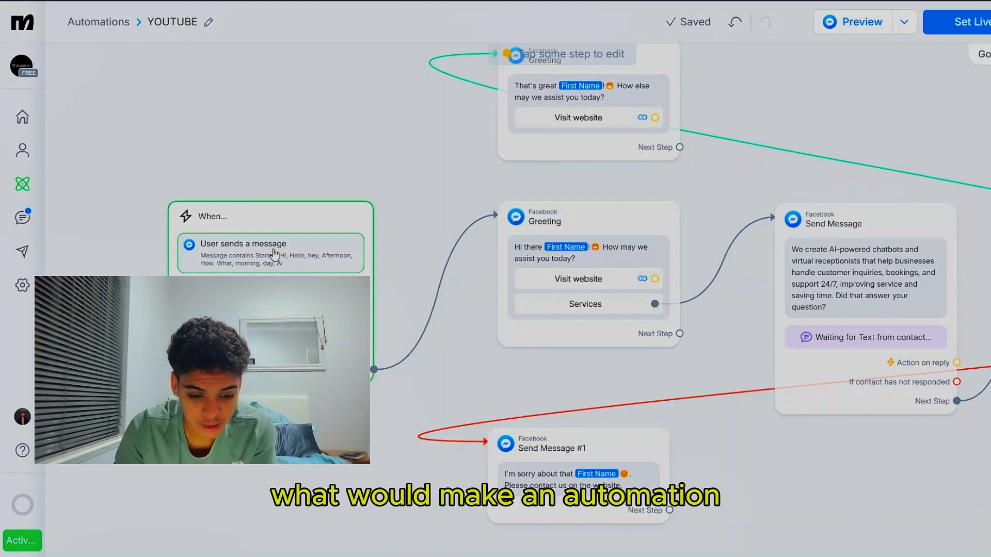
{"action": "left_click", "coordinate": [274, 254]}
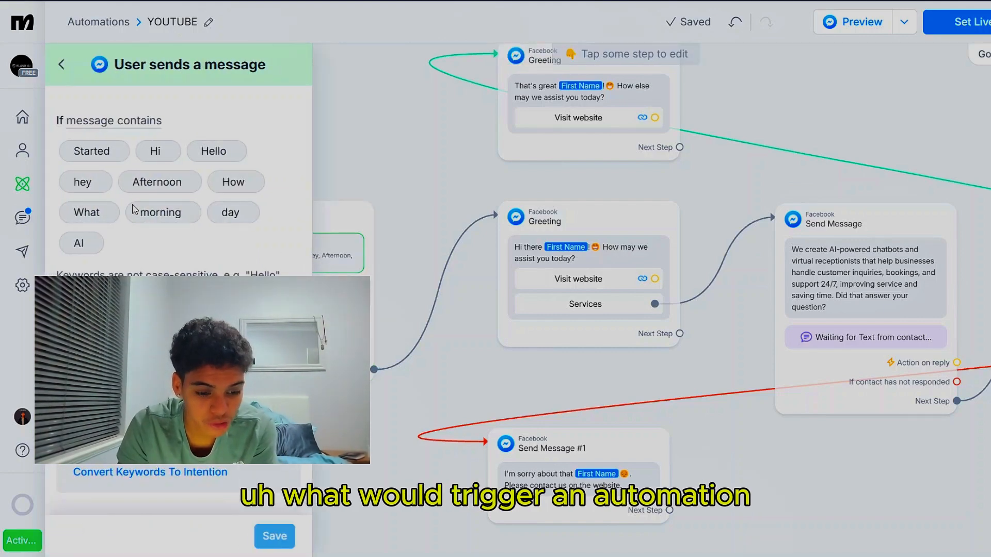
{"action": "left_click", "coordinate": [62, 64]}
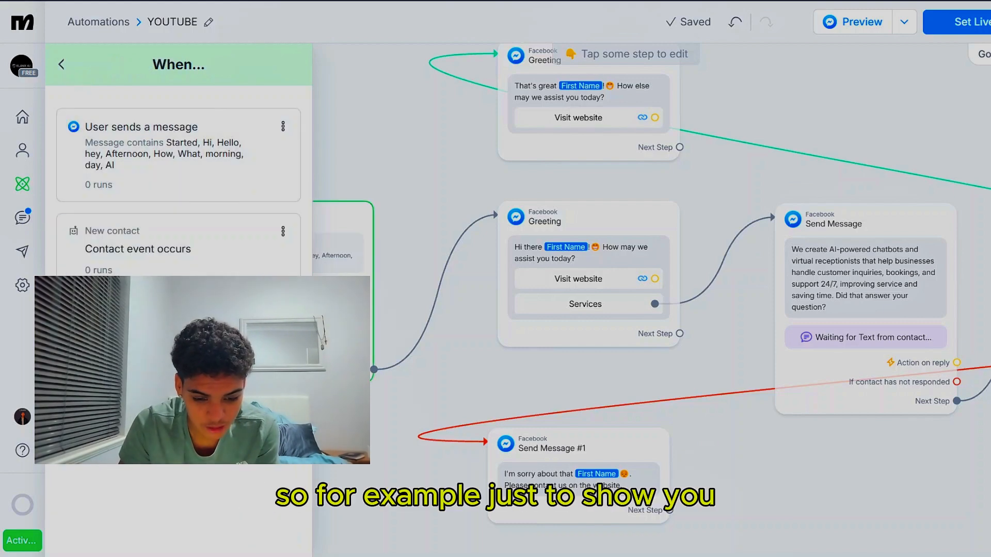
{"action": "left_click", "coordinate": [178, 313]}
{"action": "scroll", "coordinate": [518, 274], "scroll_direction": "down", "scroll_amount": 2}
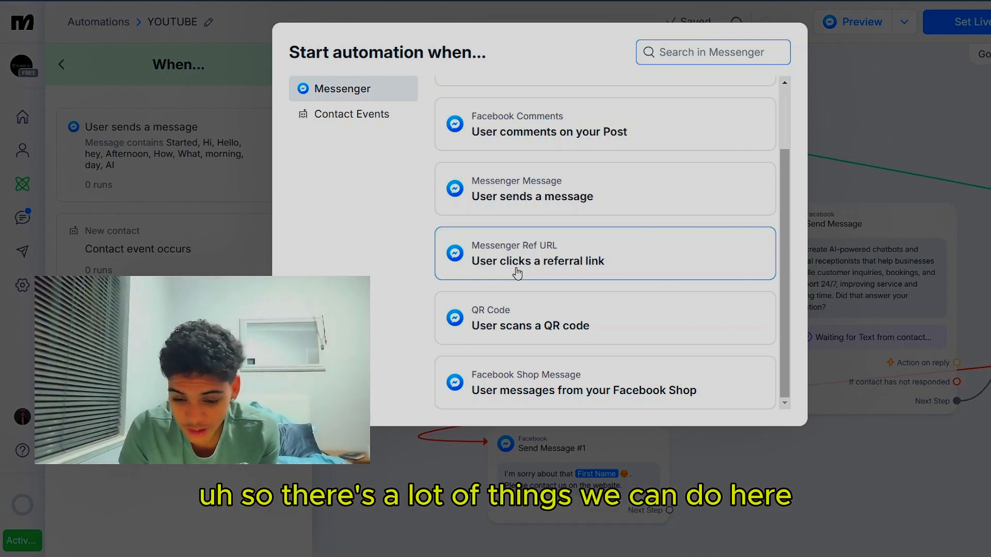
{"action": "scroll", "coordinate": [516, 274], "scroll_direction": "up", "scroll_amount": 2}
{"action": "left_click", "coordinate": [925, 84]}
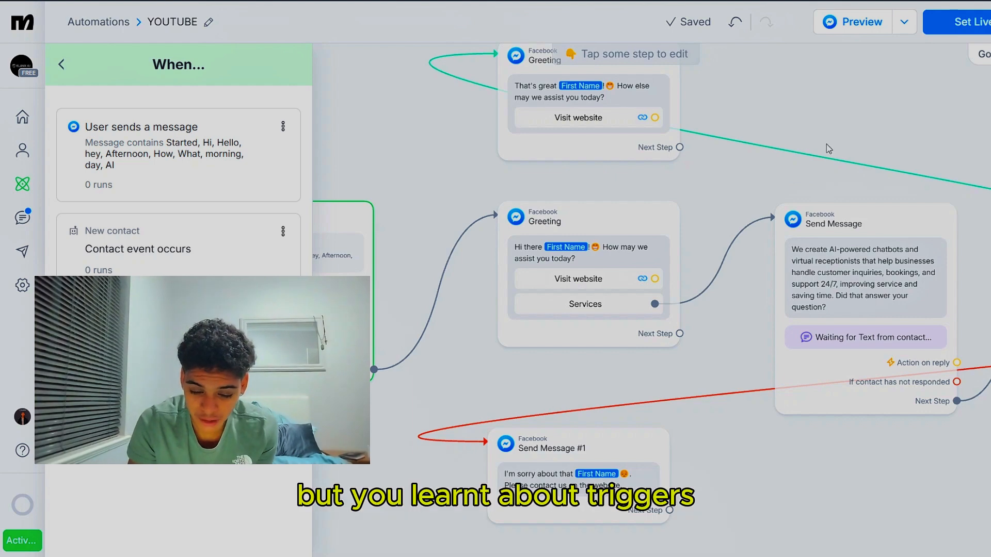
Review the original Greeting's message and buttons, the services message that waits for a reply, and the Condition's two branches
{"action": "scroll", "coordinate": [795, 155], "scroll_direction": "left", "scroll_amount": 1}
{"action": "scroll", "coordinate": [484, 253], "scroll_direction": "right", "scroll_amount": 1}
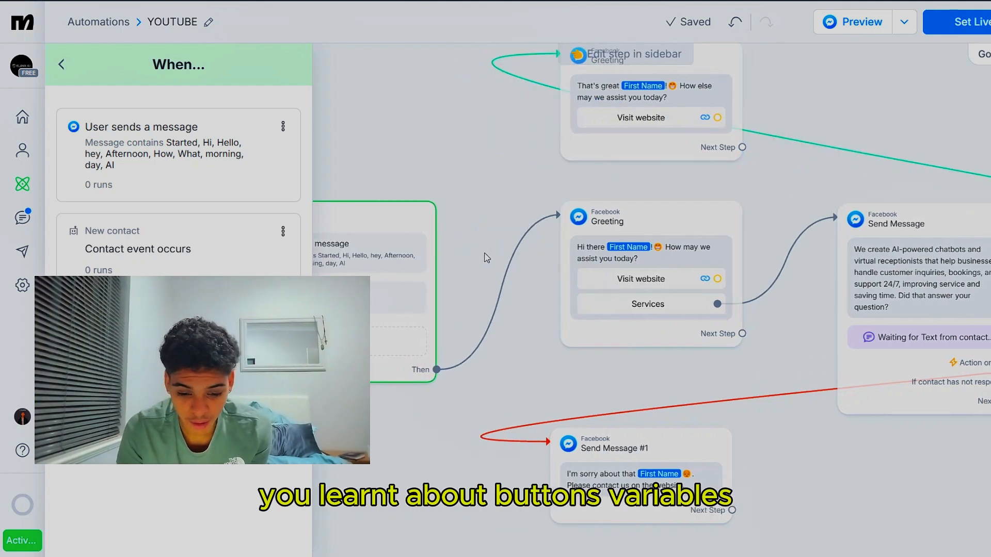
{"action": "scroll", "coordinate": [484, 257], "scroll_direction": "right", "scroll_amount": 3}
{"action": "left_click", "coordinate": [441, 253]}
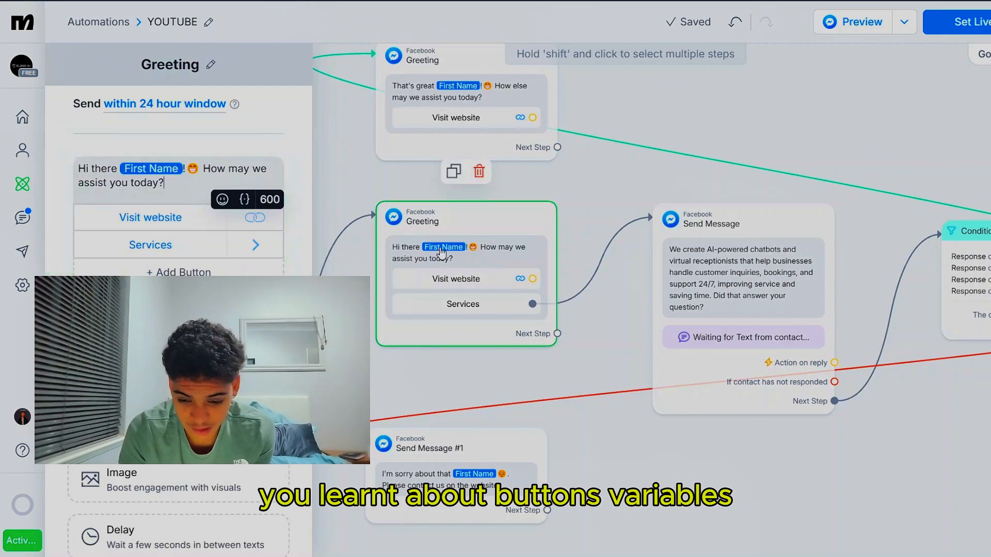
{"action": "scroll", "coordinate": [666, 227], "scroll_direction": "right", "scroll_amount": 2}
{"action": "left_click", "coordinate": [640, 303]}
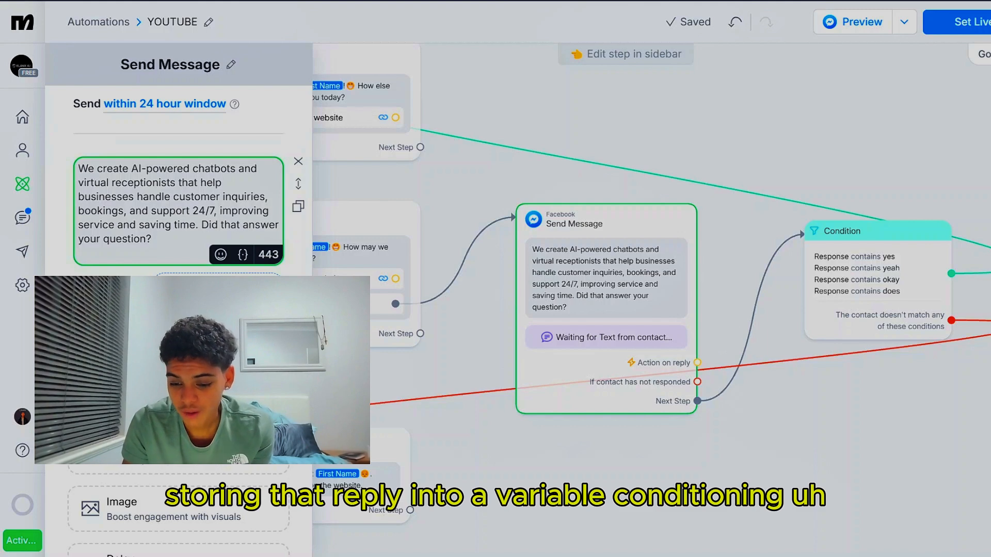
{"action": "scroll", "coordinate": [765, 223], "scroll_direction": "left", "scroll_amount": 1}
{"action": "scroll", "coordinate": [765, 223], "scroll_direction": "up", "scroll_amount": 1}
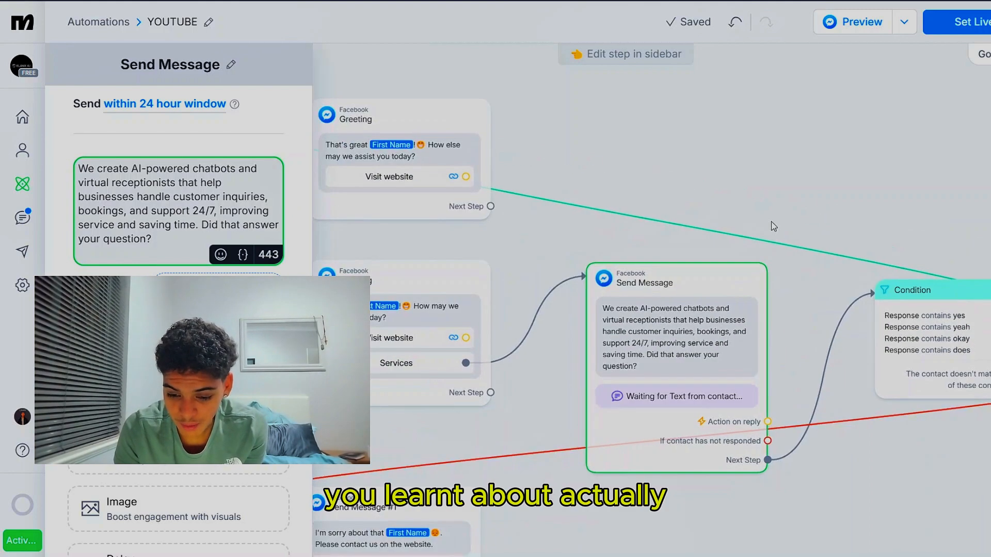
{"action": "scroll", "coordinate": [774, 226], "scroll_direction": "right", "scroll_amount": 2}
{"action": "scroll", "coordinate": [774, 226], "scroll_direction": "down", "scroll_amount": 2}
{"action": "left_click", "coordinate": [847, 245]}
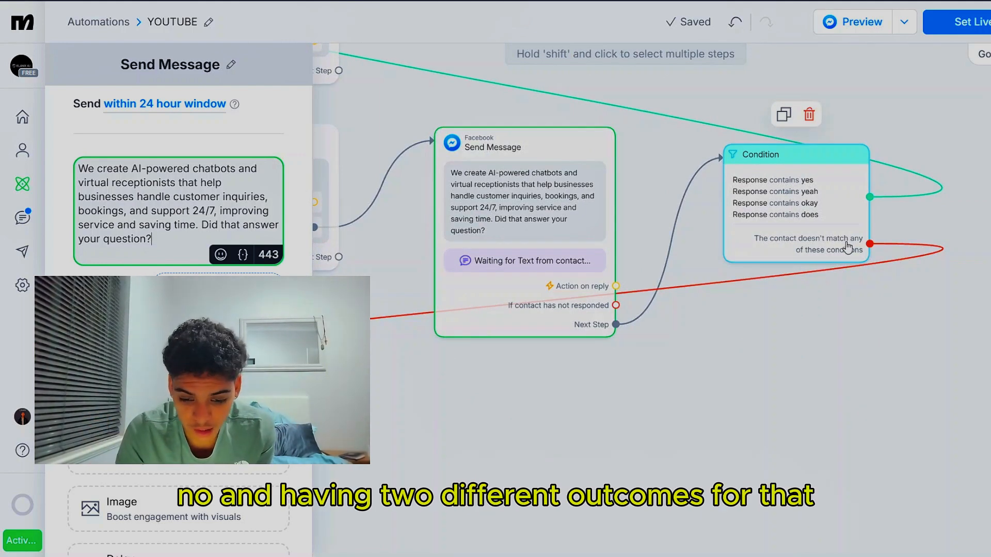
{"action": "scroll", "coordinate": [591, 118], "scroll_direction": "left", "scroll_amount": 3}
{"action": "scroll", "coordinate": [592, 118], "scroll_direction": "left", "scroll_amount": 3}
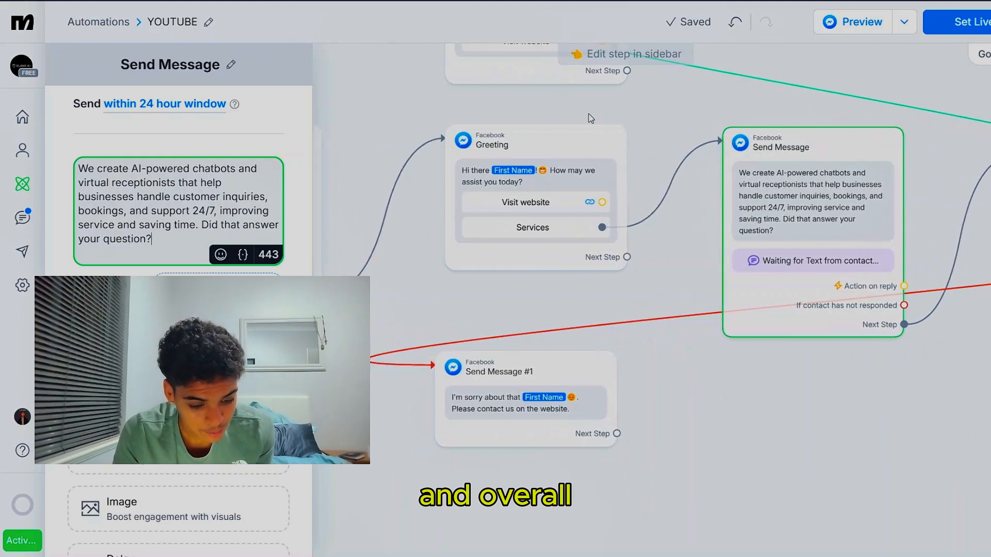